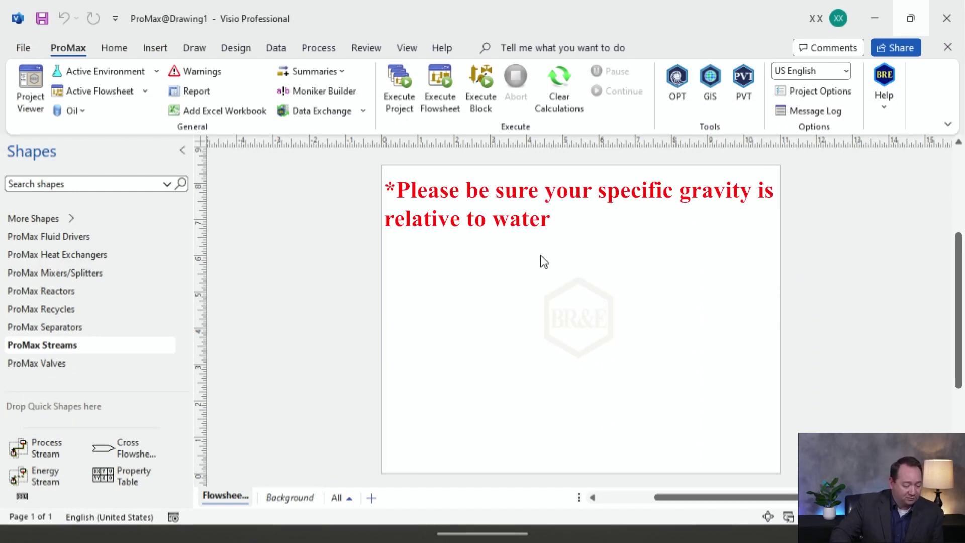
- Place three process streams stacked one below another near the left side of the flowsheet page
{"action": "left_click_drag", "start_coordinate": [22, 448], "coordinate": [425, 254]}
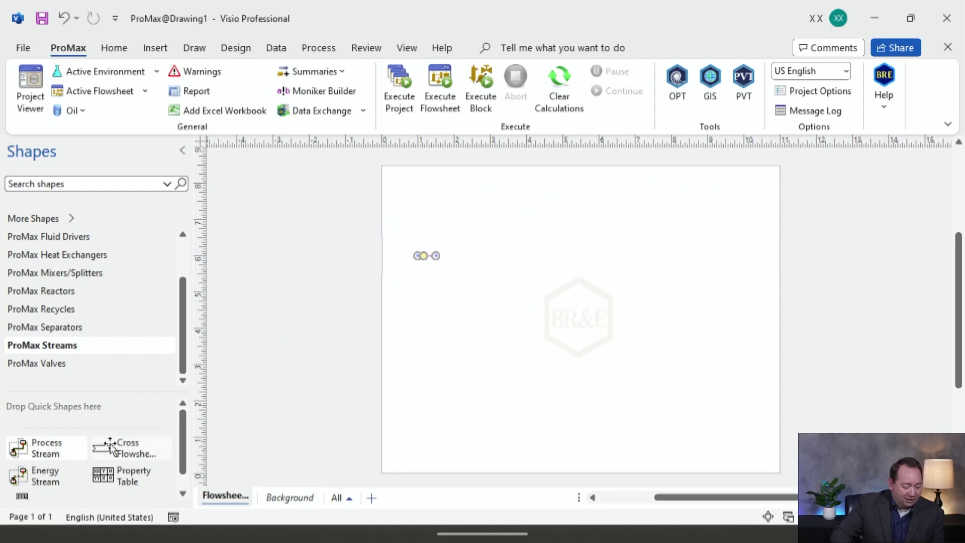
{"action": "left_click_drag", "start_coordinate": [45, 447], "coordinate": [425, 270]}
{"action": "left_click_drag", "start_coordinate": [44, 447], "coordinate": [322, 312]}
{"action": "left_click_drag", "start_coordinate": [431, 289], "coordinate": [427, 283]}
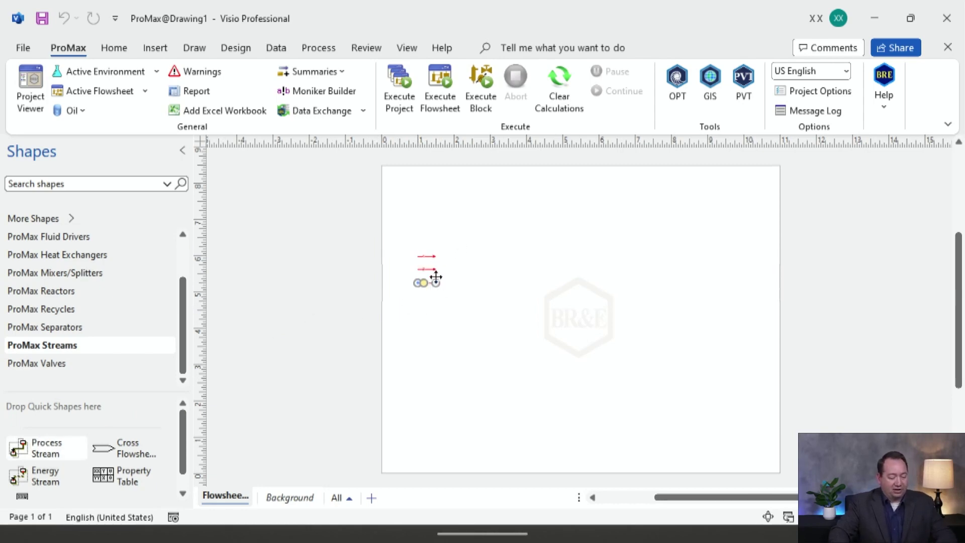
- Name the three process streams Gas, Oil and Water from top to bottom
{"action": "scroll", "coordinate": [436, 281], "scroll_direction": "up", "scroll_amount": 5}
{"action": "left_click", "coordinate": [411, 257]}
{"action": "type", "text": "Gas"}
{"action": "key", "text": "Escape"}
{"action": "left_click", "coordinate": [409, 301]}
{"action": "type", "text": "Oil"}
{"action": "key", "text": "Escape"}
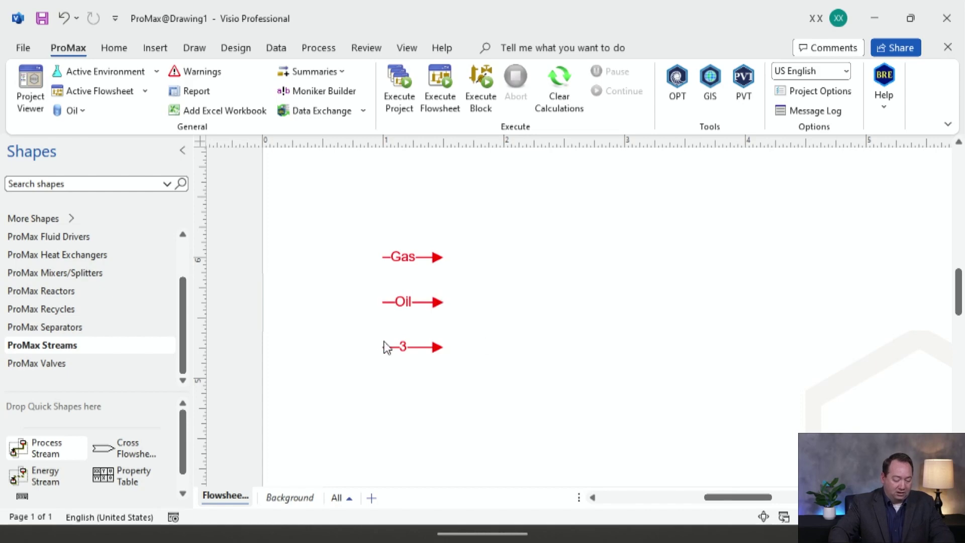
{"action": "type", "text": "Water"}
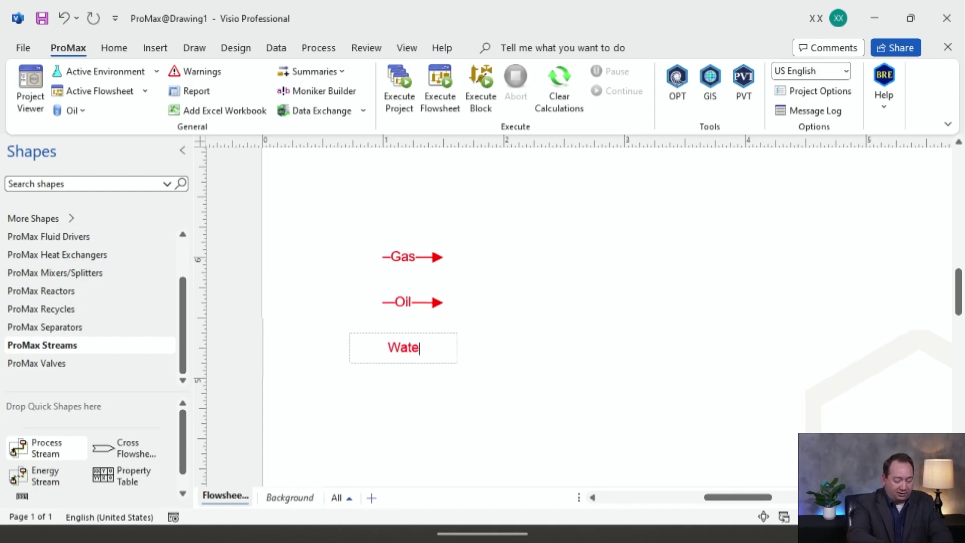
{"action": "left_click", "coordinate": [498, 347]}
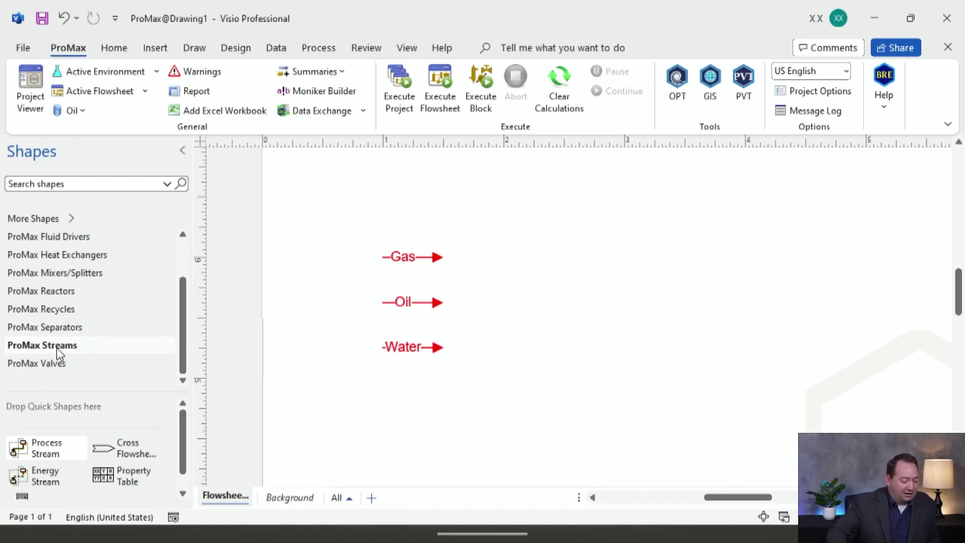
- Add a mixer at the end of the Oil stream, connect Water and Gas to it, and move its label below the Oil stream
{"action": "left_click", "coordinate": [99, 272]}
{"action": "left_click_drag", "start_coordinate": [30, 446], "coordinate": [458, 303]}
{"action": "left_click", "coordinate": [517, 304]}
{"action": "left_click", "coordinate": [442, 348]}
{"action": "left_click_drag", "start_coordinate": [465, 329], "coordinate": [461, 320]}
{"action": "left_click", "coordinate": [413, 256]}
{"action": "left_click_drag", "start_coordinate": [444, 257], "coordinate": [462, 286]}
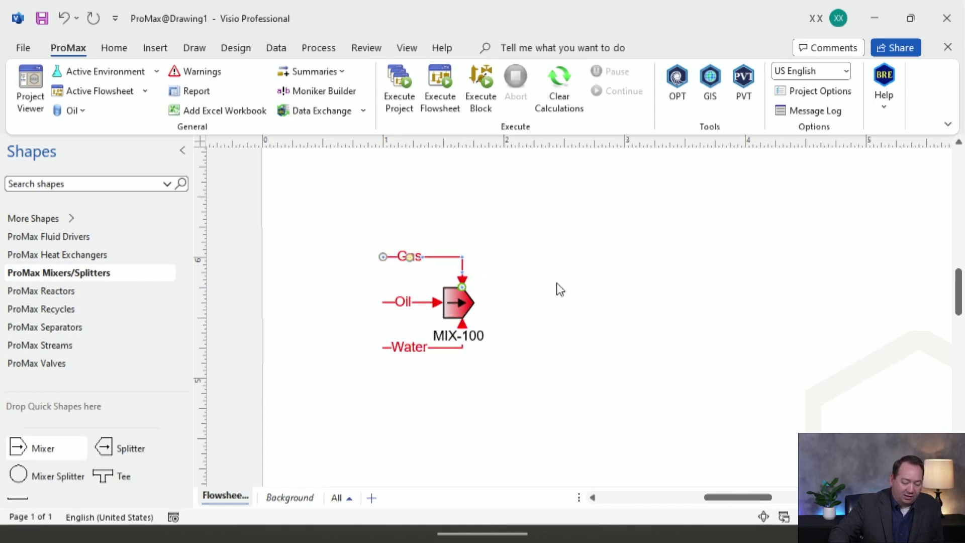
{"action": "left_click_drag", "start_coordinate": [469, 337], "coordinate": [408, 331]}
{"action": "left_click", "coordinate": [527, 325]}
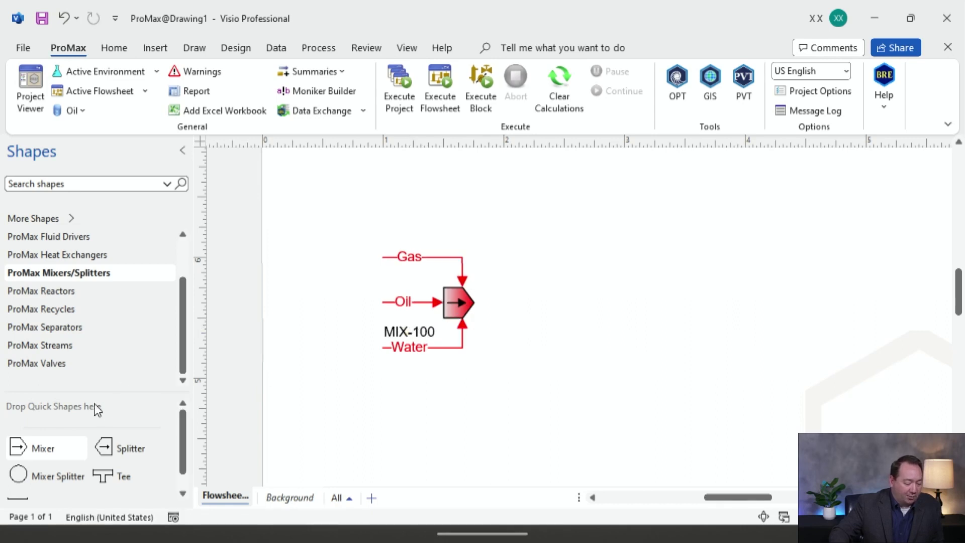
- Add a process stream at the mixer outlet, lengthen it to the right and name it Well Fluid
{"action": "left_click", "coordinate": [70, 346]}
{"action": "left_click_drag", "start_coordinate": [44, 446], "coordinate": [505, 302]}
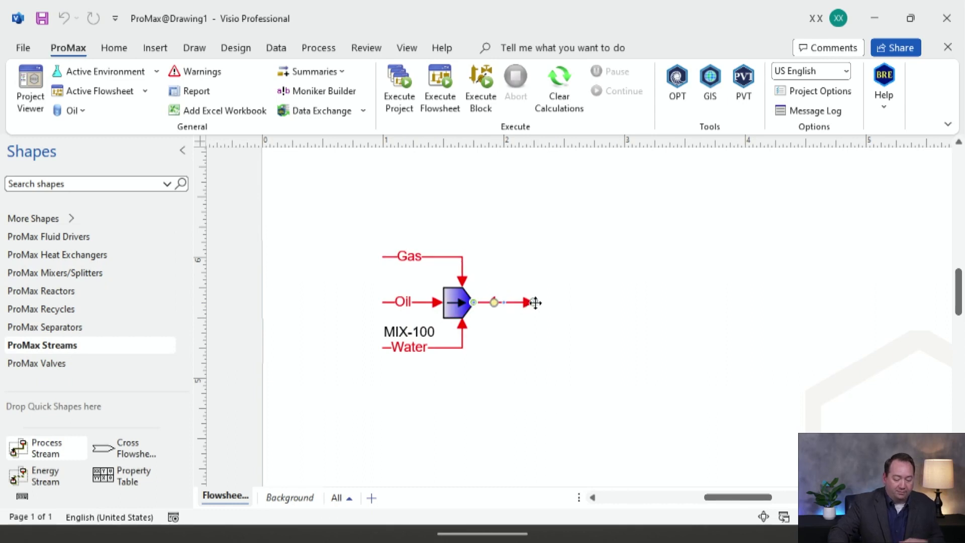
{"action": "left_click_drag", "start_coordinate": [533, 302], "coordinate": [620, 333]}
{"action": "type", "text": "Wea"}
{"action": "type", "text": "l"}
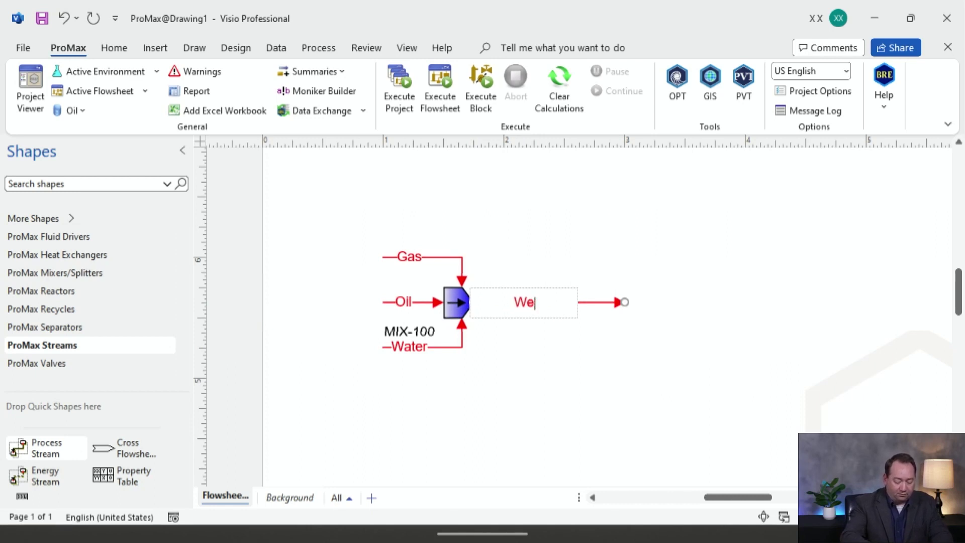
{"action": "type", "text": " Fluid"}
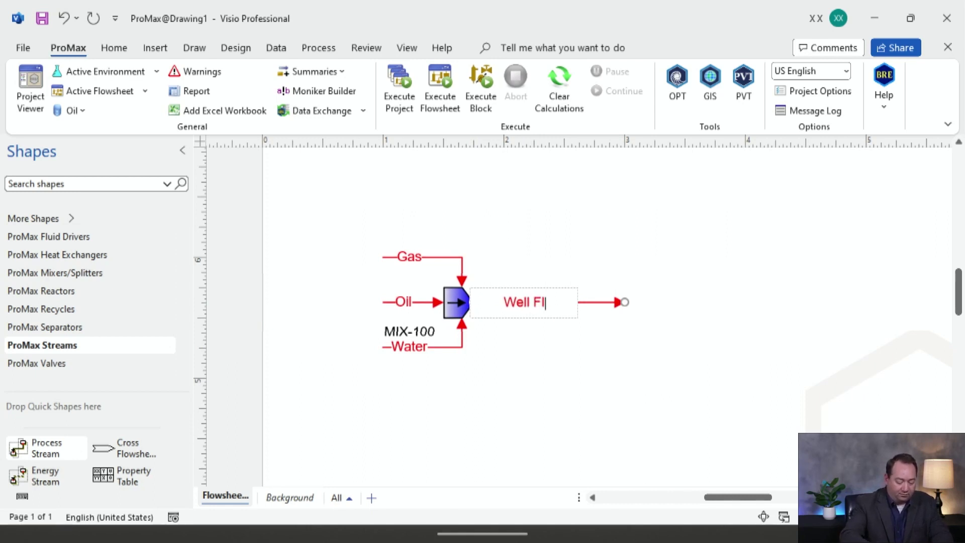
{"action": "left_click", "coordinate": [649, 390]}
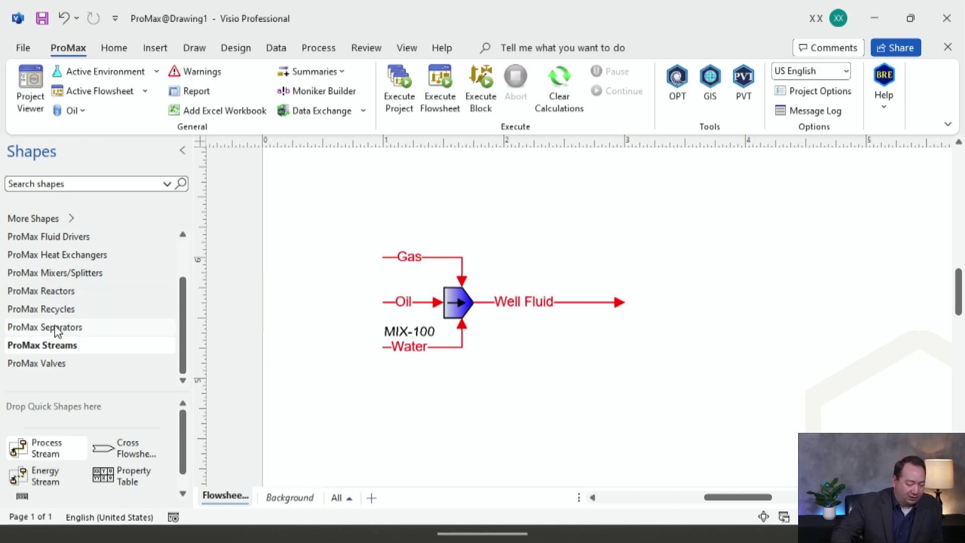
- Add a 3 Phase Separator at the end of the Well Fluid stream
{"action": "left_click", "coordinate": [75, 327]}
{"action": "scroll", "coordinate": [118, 472], "scroll_direction": "down", "scroll_amount": 1}
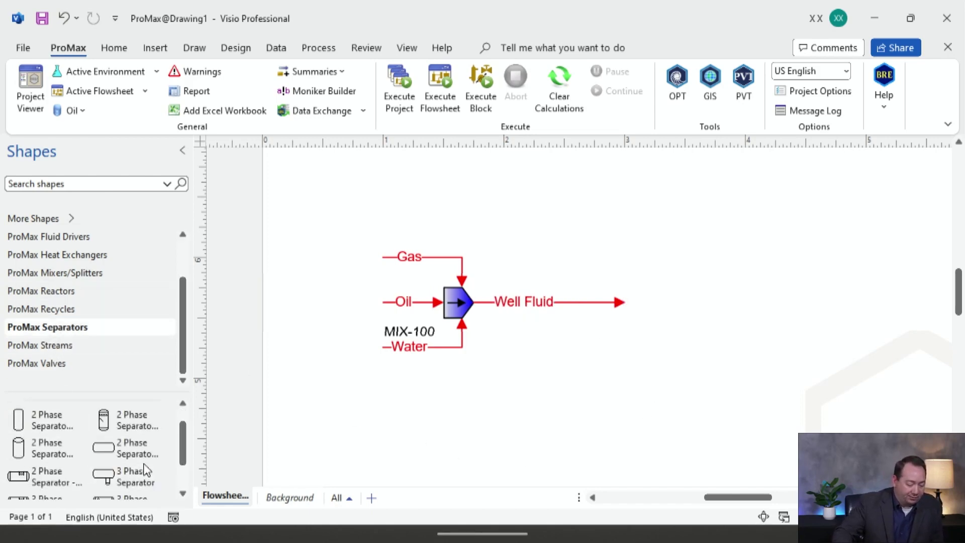
{"action": "left_click_drag", "start_coordinate": [115, 474], "coordinate": [655, 300]}
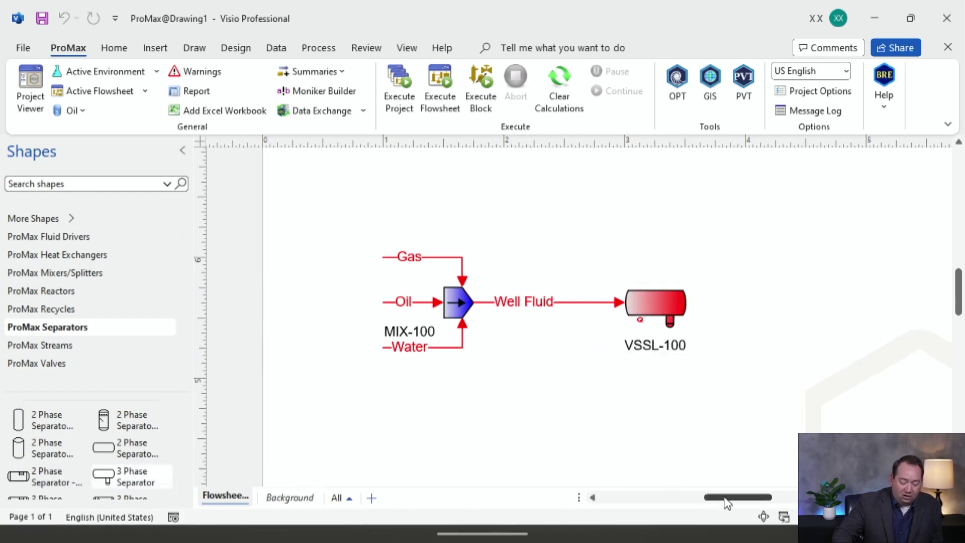
- Draw a stream with the connector tool from the separator's top outlet, going up and to the right
{"action": "left_click_drag", "start_coordinate": [725, 497], "coordinate": [738, 497]}
{"action": "scroll", "coordinate": [643, 366], "scroll_direction": "up", "scroll_amount": 1}
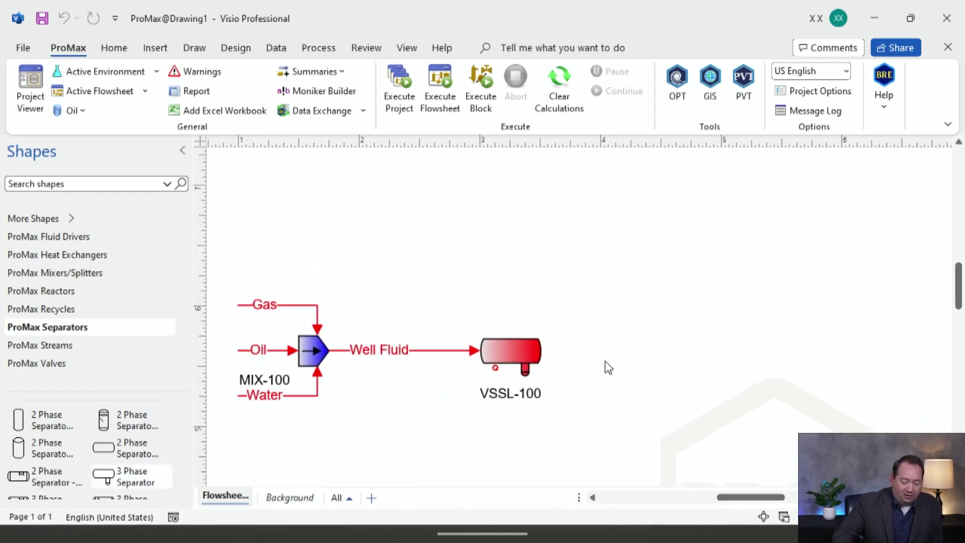
{"action": "right_click", "coordinate": [647, 280]}
{"action": "key", "text": "Escape"}
{"action": "left_click_drag", "start_coordinate": [533, 336], "coordinate": [612, 215]}
{"action": "right_click", "coordinate": [612, 322]}
{"action": "key", "text": "Escape"}
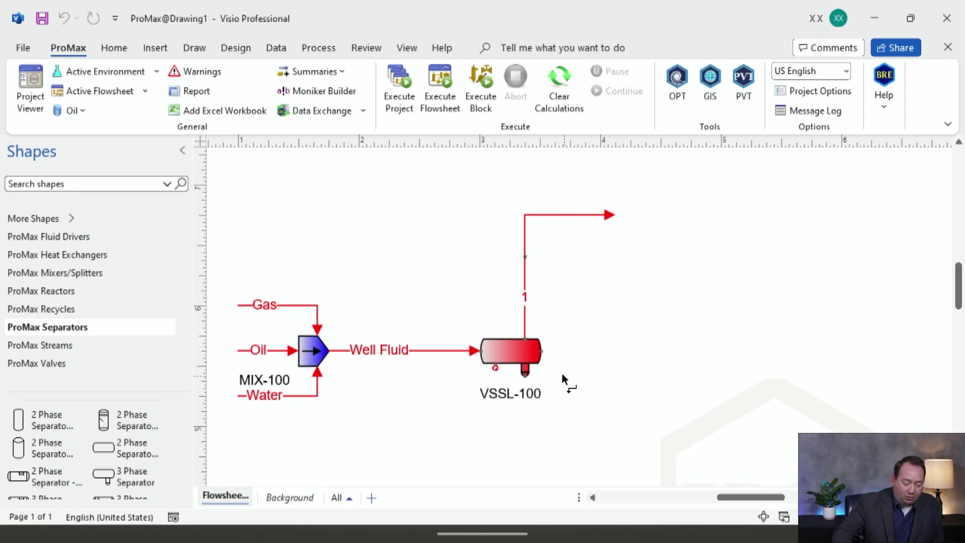
- Draw two more outlet streams, one from the separator's right end and one from its bottom boot
{"action": "left_click_drag", "start_coordinate": [541, 351], "coordinate": [628, 350]}
{"action": "right_click", "coordinate": [621, 401]}
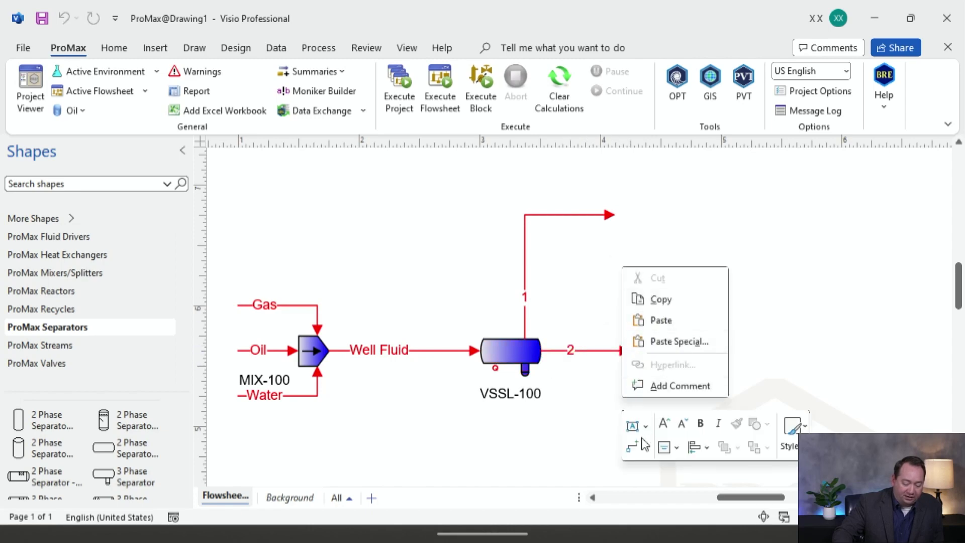
{"action": "left_click", "coordinate": [632, 446]}
{"action": "left_click_drag", "start_coordinate": [525, 373], "coordinate": [550, 442]}
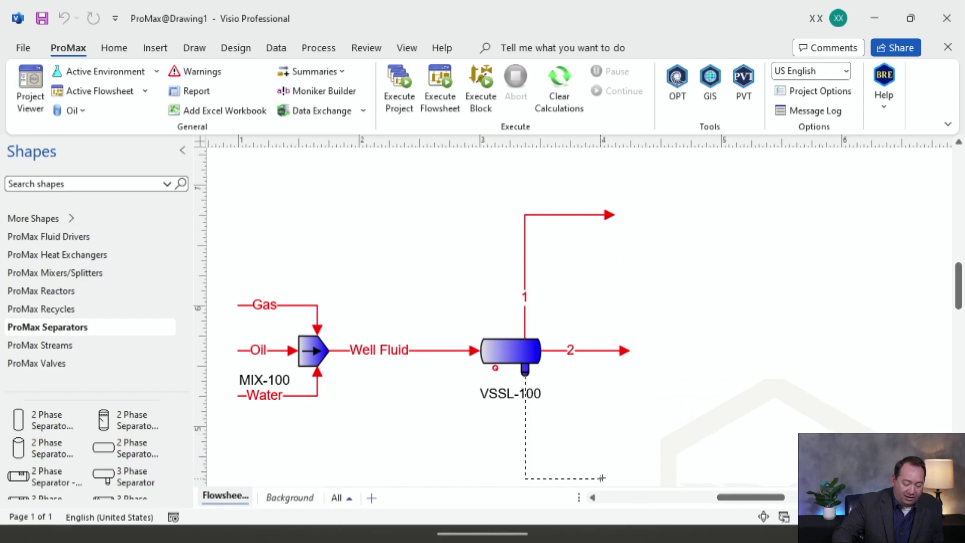
{"action": "left_click_drag", "start_coordinate": [606, 476], "coordinate": [606, 476]}
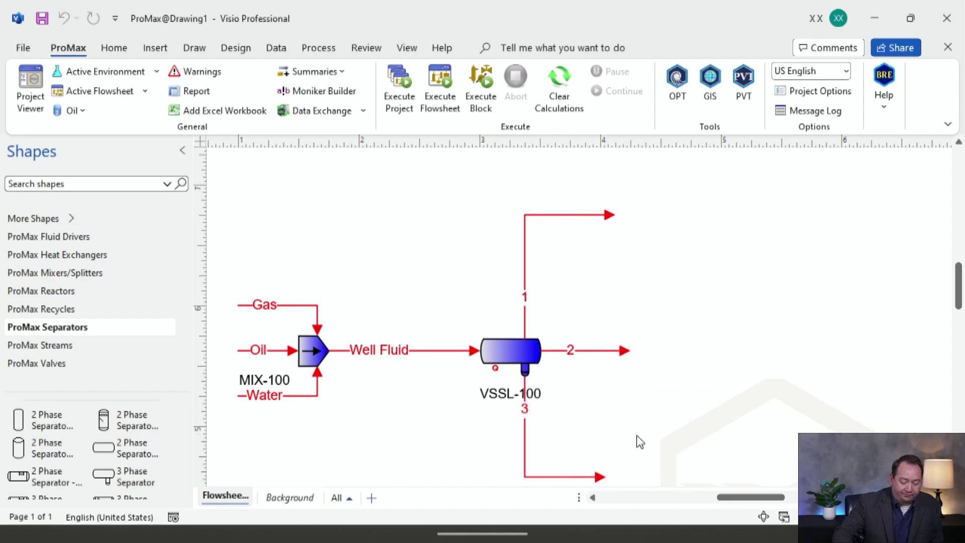
{"action": "left_click_drag", "start_coordinate": [730, 497], "coordinate": [716, 496]}
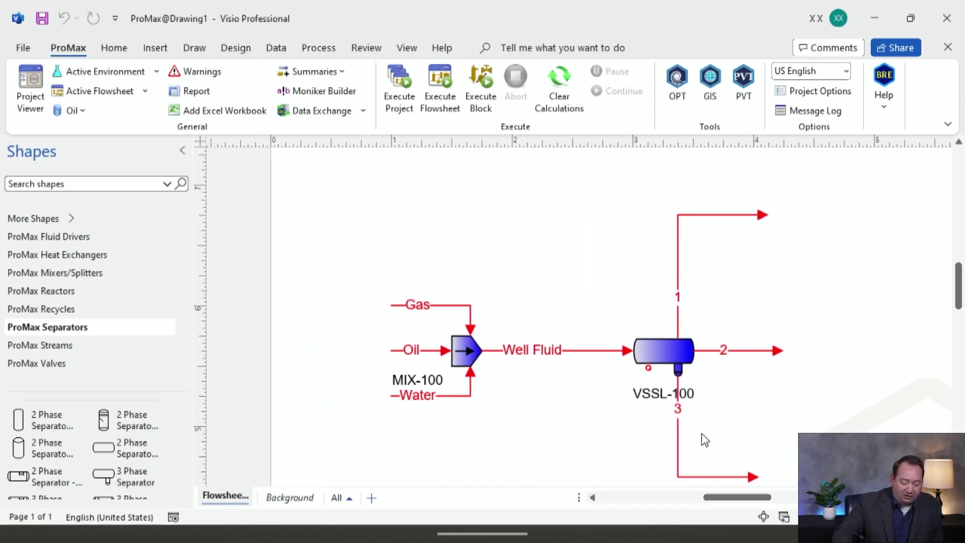
{"action": "scroll", "coordinate": [701, 436], "scroll_direction": "down", "scroll_amount": 1}
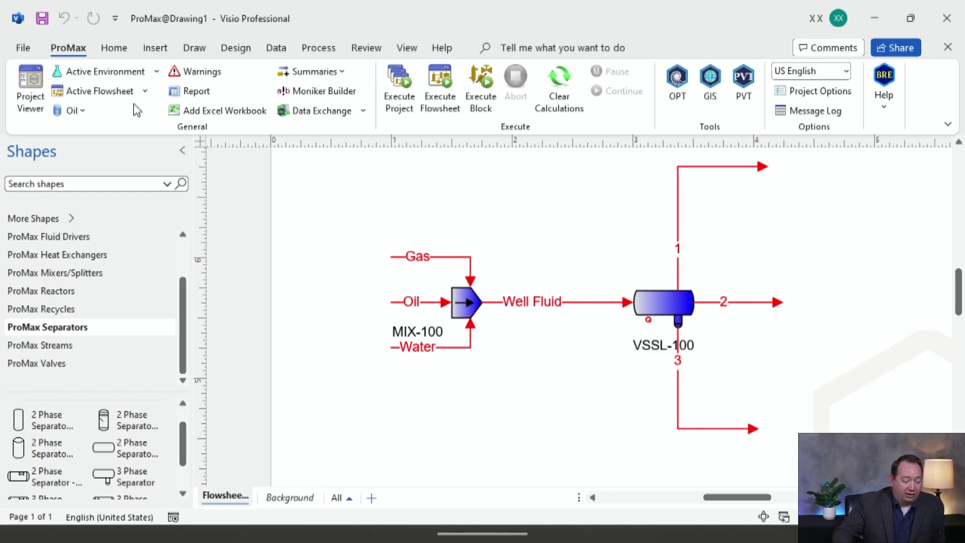
- Open the active environment and choose Peng-Robinson as its predefined property package
{"action": "left_click", "coordinate": [108, 71]}
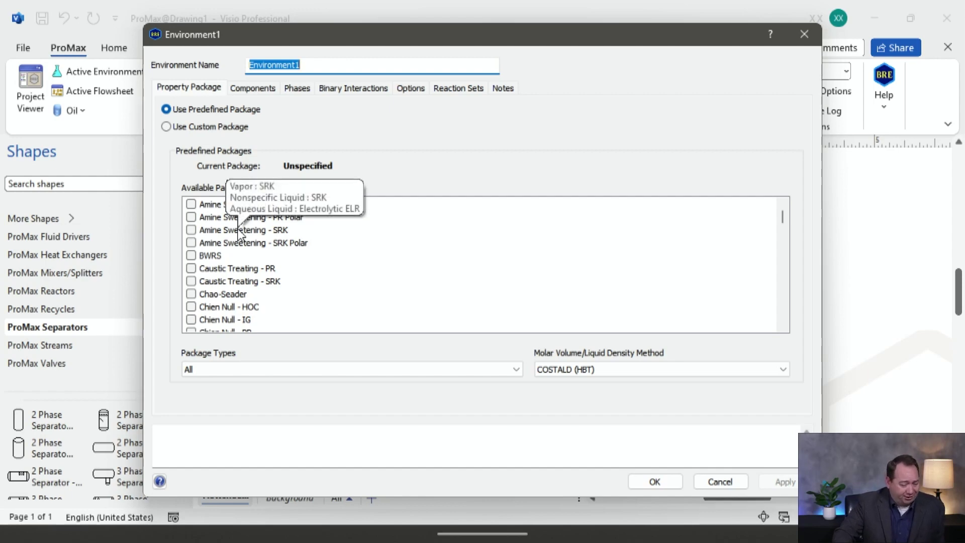
{"action": "left_click", "coordinate": [238, 229]}
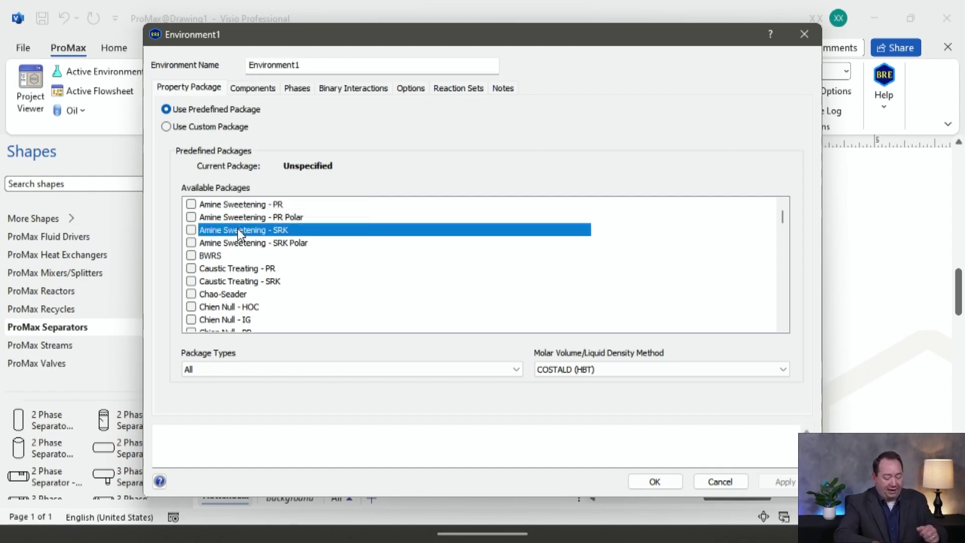
{"action": "key", "text": "p"}
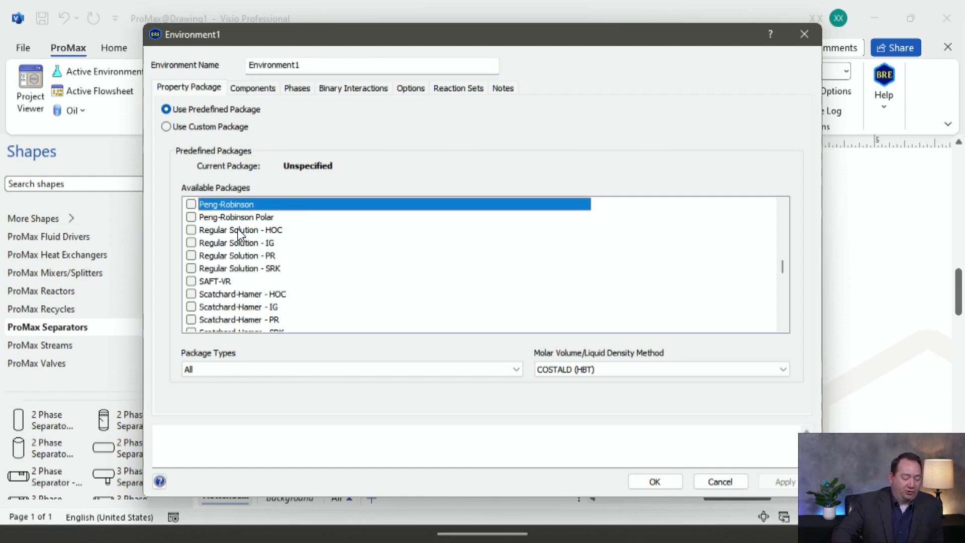
{"action": "left_click", "coordinate": [191, 204]}
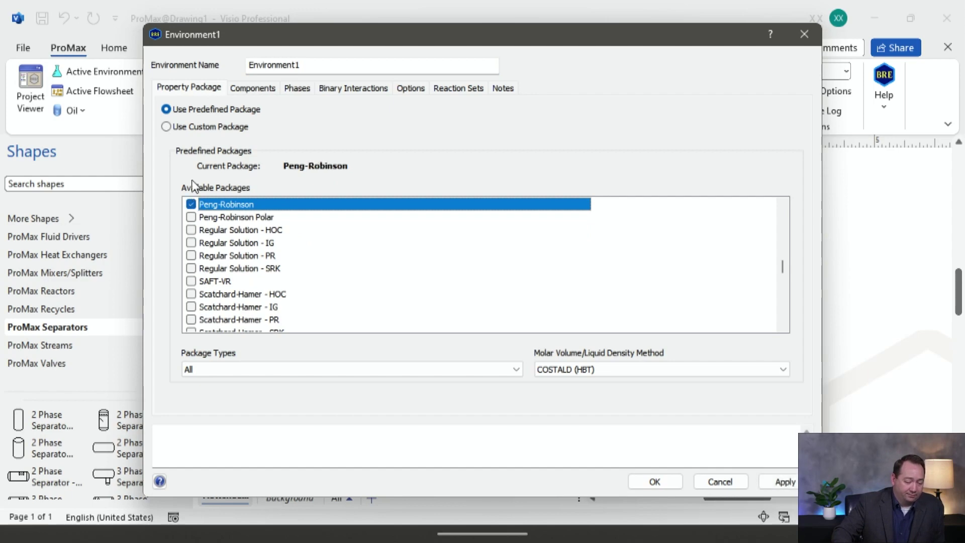
- Install the components C1, C2 and C3 in the environment
{"action": "left_click", "coordinate": [253, 88]}
{"action": "left_click", "coordinate": [238, 134]}
{"action": "type", "text": "c1"}
{"action": "key", "text": "Return"}
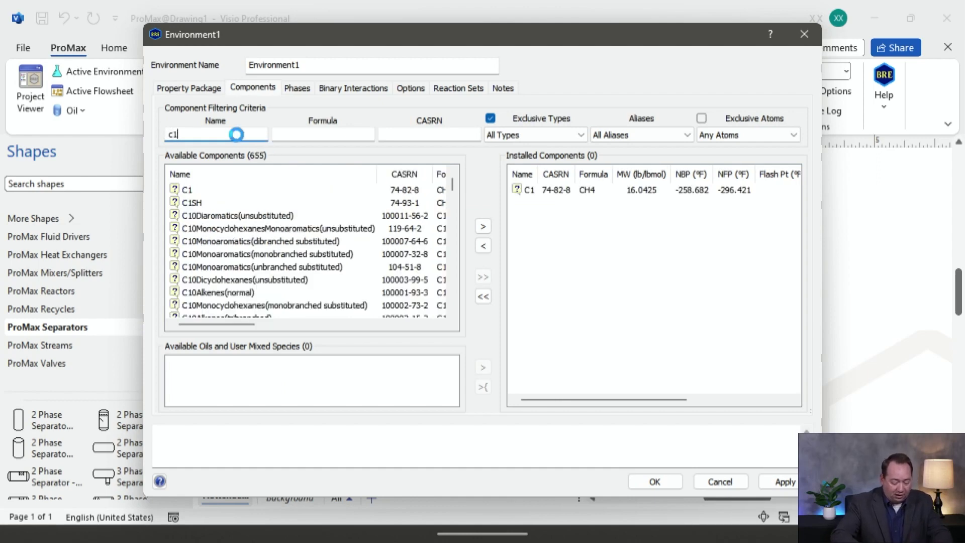
{"action": "type", "text": "c2c"}
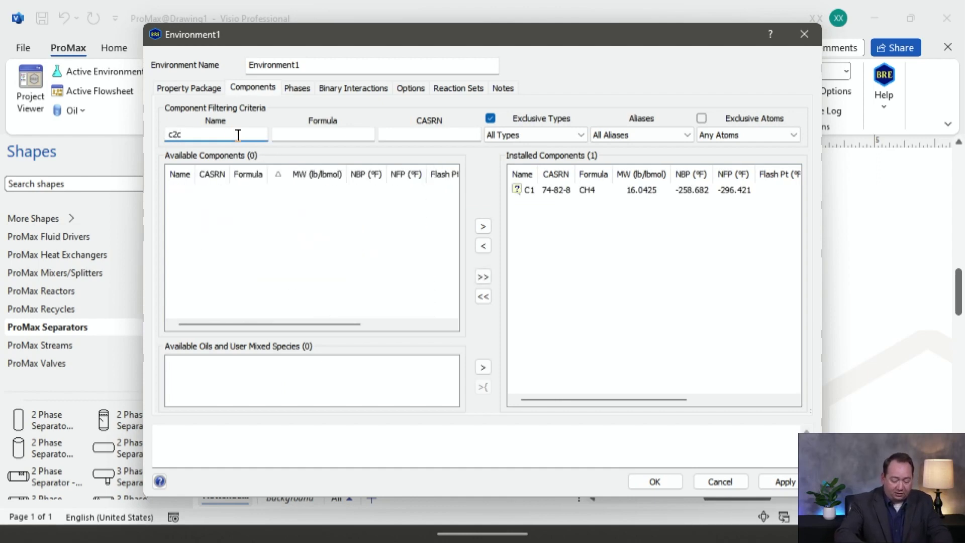
{"action": "key", "text": "Return"}
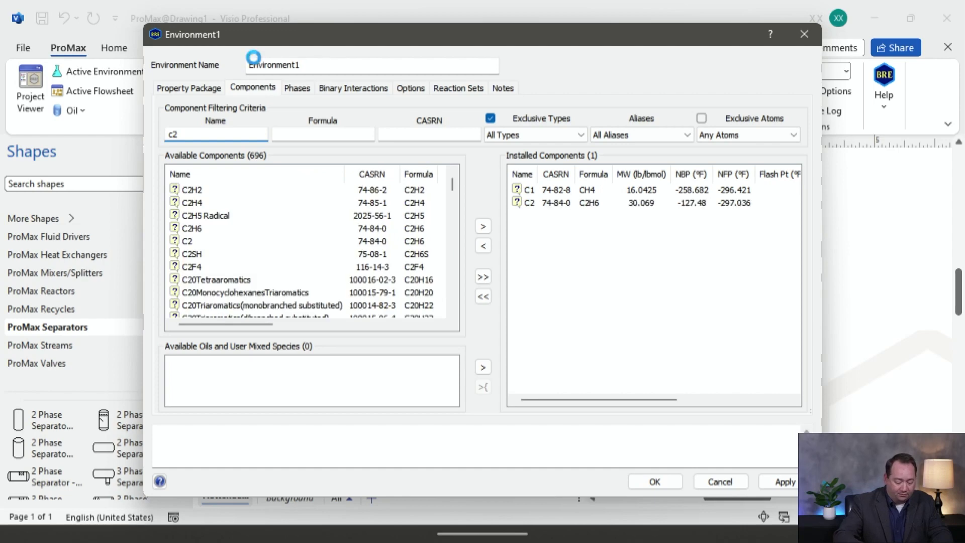
{"action": "key", "text": "BackSpace"}
{"action": "type", "text": "3"}
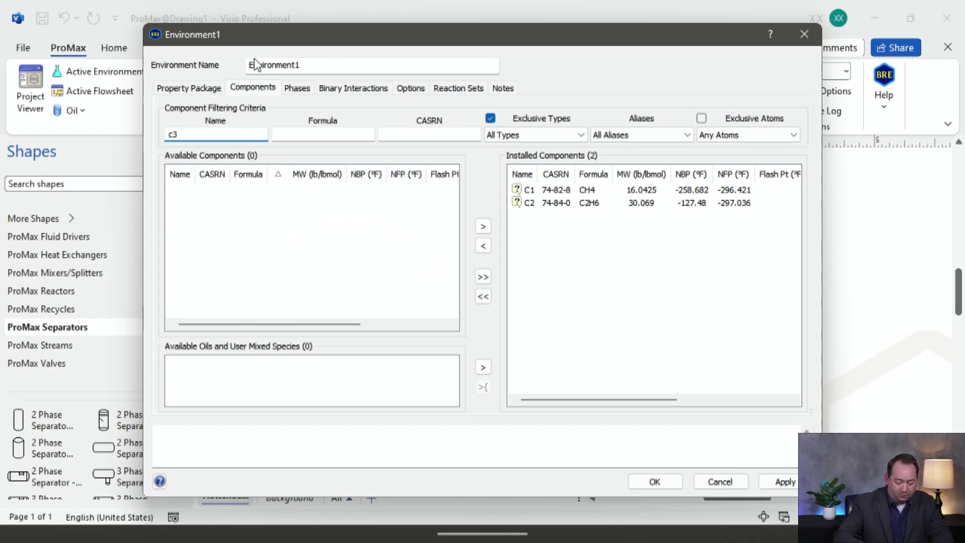
{"action": "key", "text": "BackSpace"}
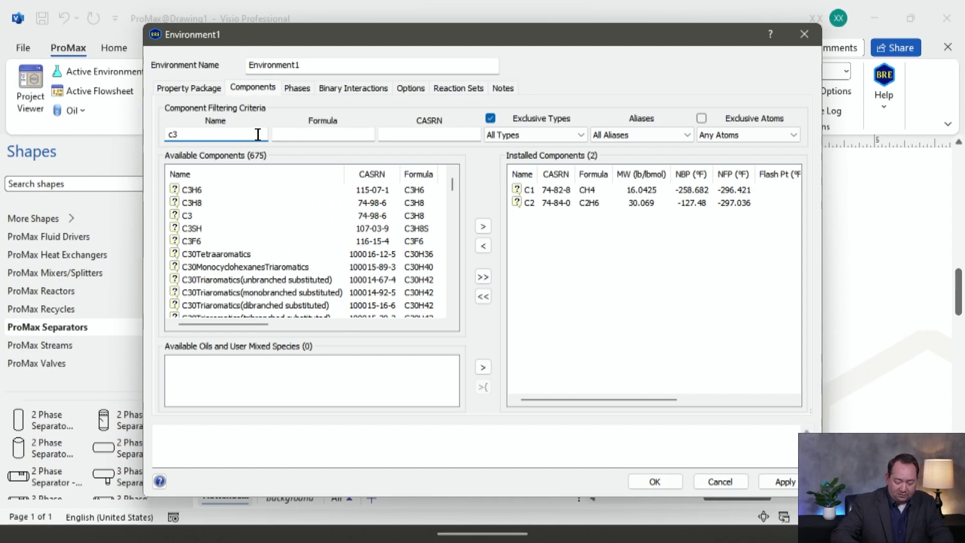
{"action": "key", "text": "Return"}
- Install the components C4, C5, C6 and Water in the environment
{"action": "type", "text": "c"}
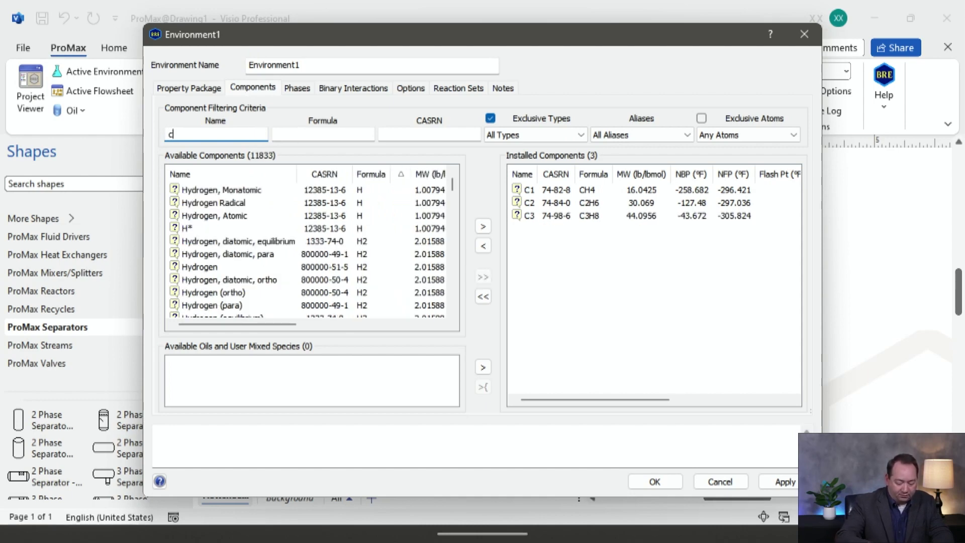
{"action": "type", "text": "4"}
{"action": "key", "text": "Return"}
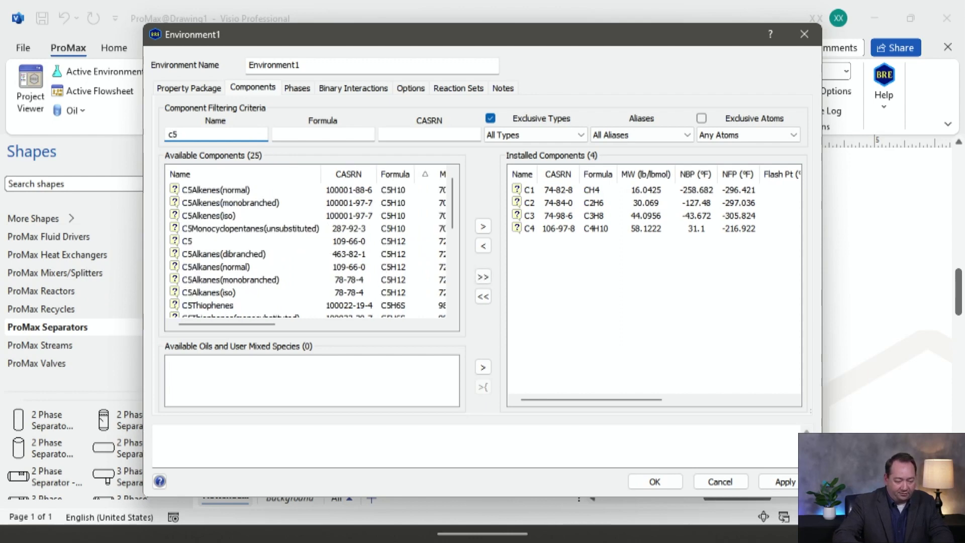
{"action": "key", "text": "Return"}
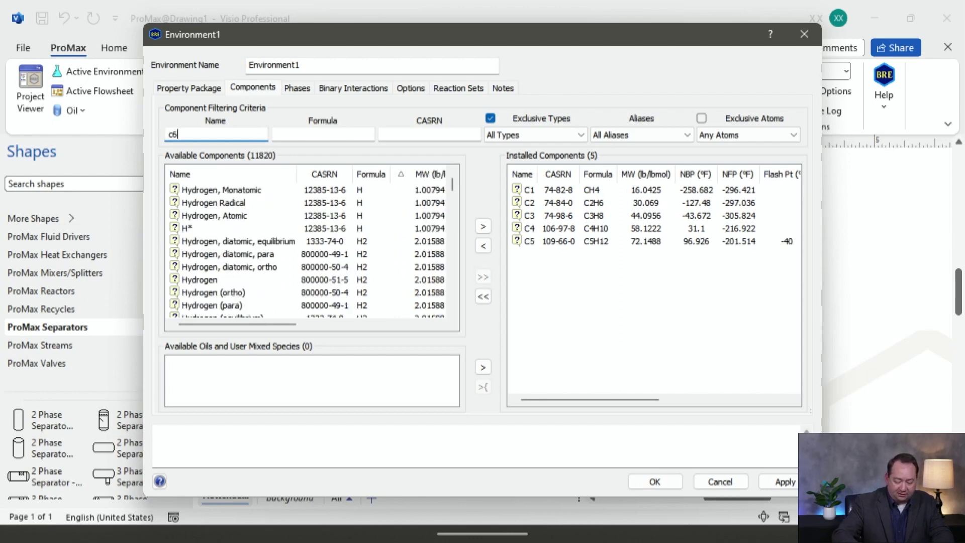
{"action": "type", "text": "c6"}
{"action": "key", "text": "Return"}
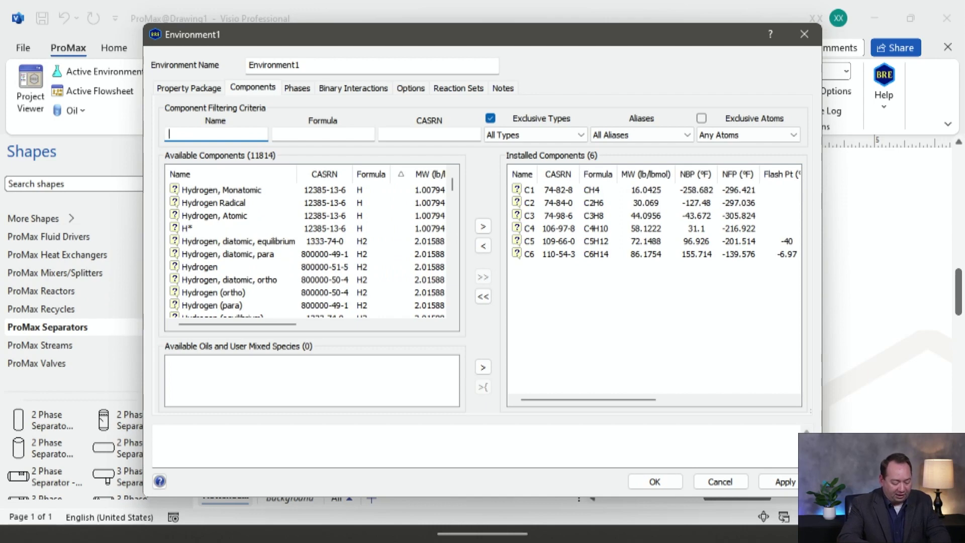
{"action": "type", "text": "wate"}
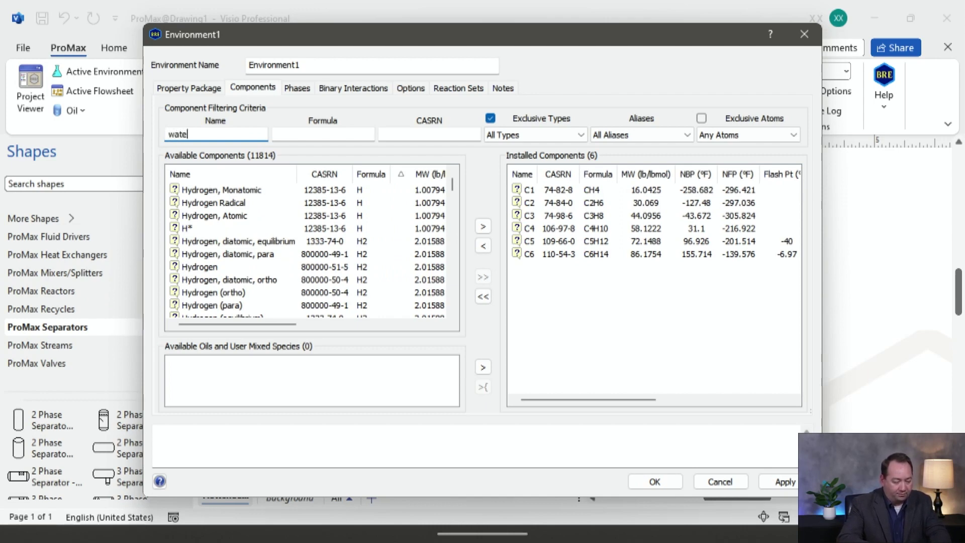
{"action": "type", "text": "r"}
{"action": "key", "text": "Return"}
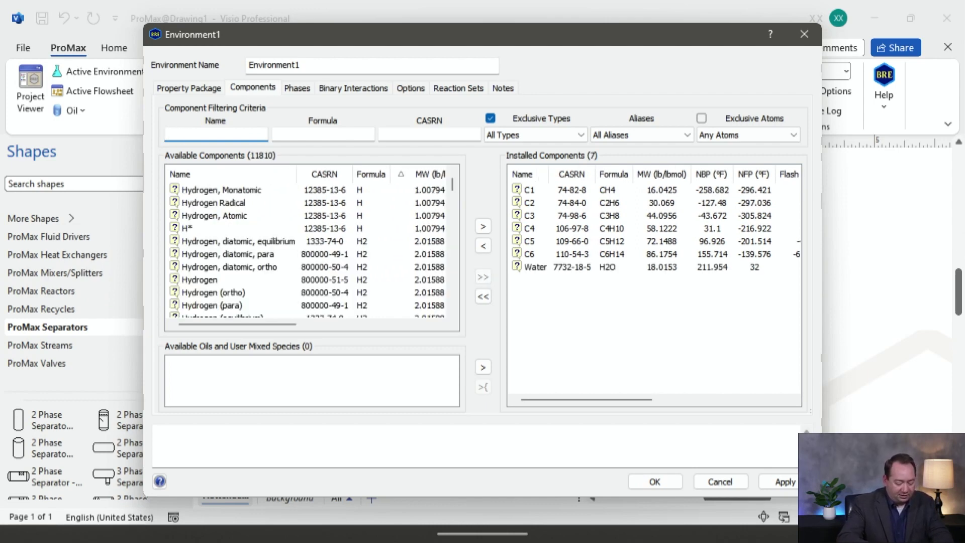
- Install the component CO2 in the environment and accept the environment settings
{"action": "type", "text": "co2"}
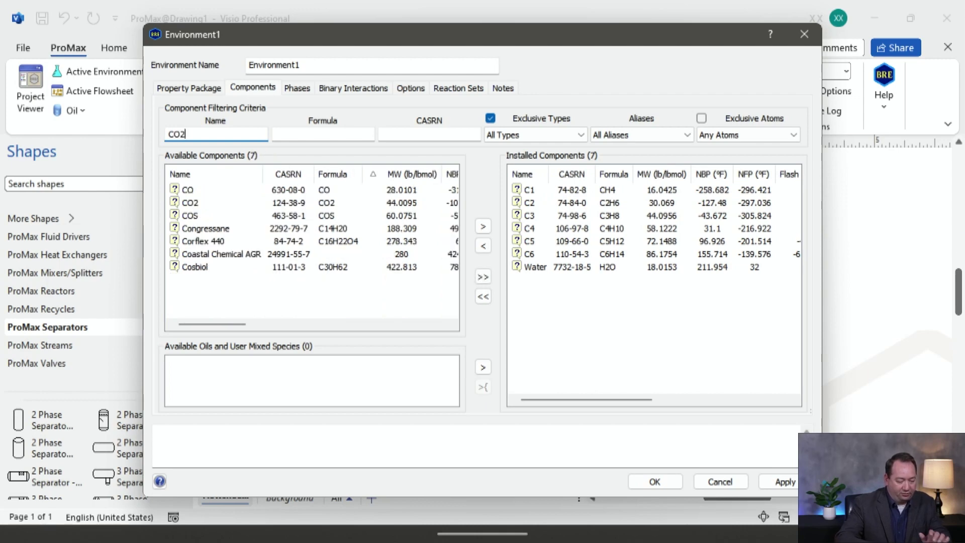
{"action": "key", "text": "Return"}
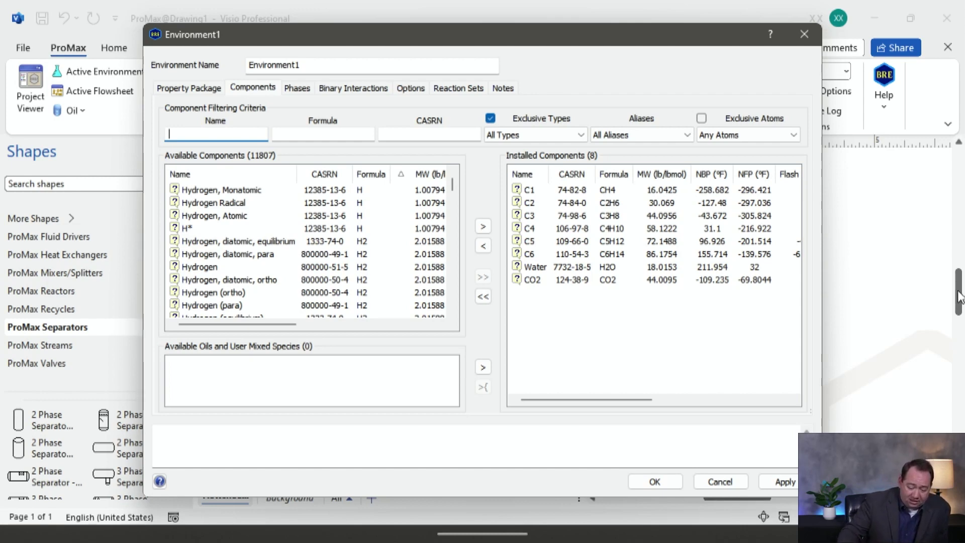
{"action": "left_click", "coordinate": [655, 482]}
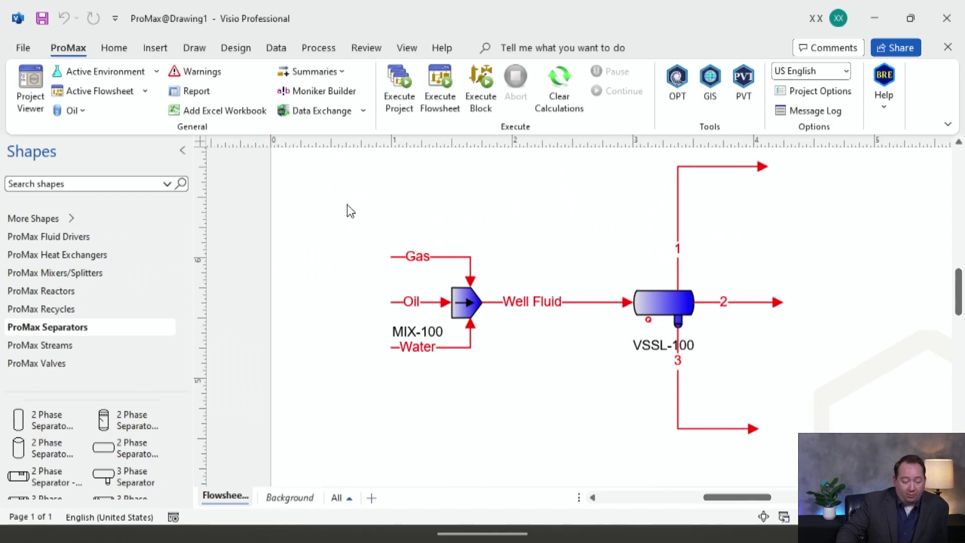
- Create a new single oil in the project and name it Gas C7+
{"action": "left_click", "coordinate": [77, 112]}
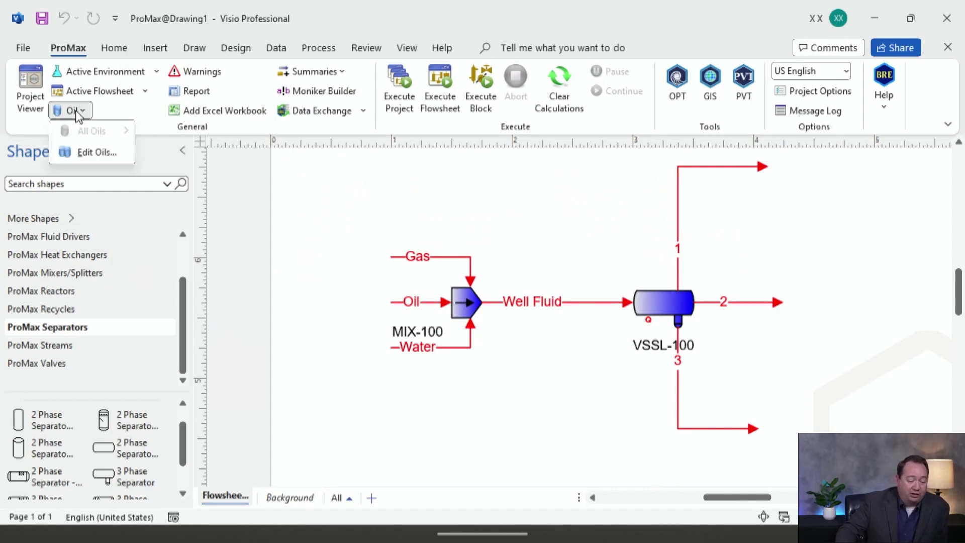
{"action": "left_click", "coordinate": [96, 152]}
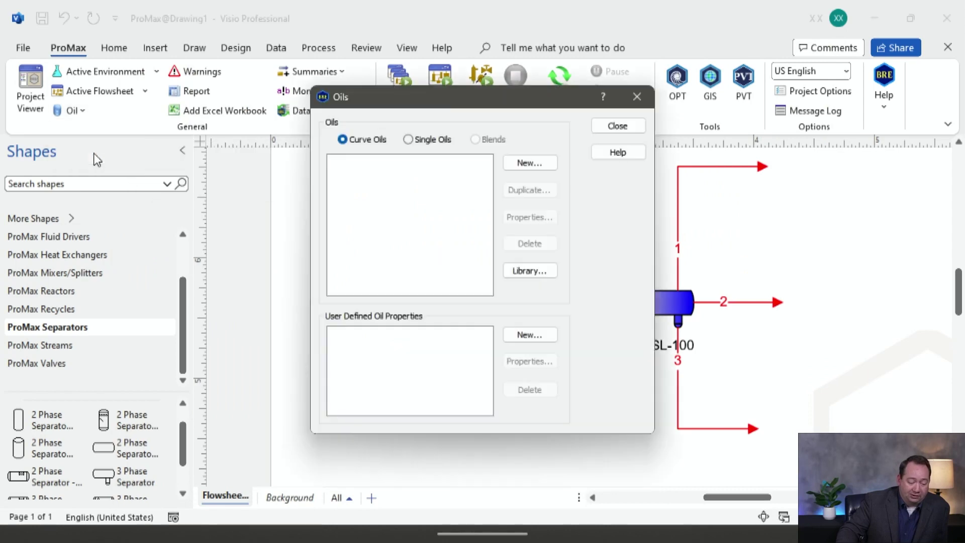
{"action": "left_click", "coordinate": [437, 144]}
{"action": "left_click", "coordinate": [521, 162]}
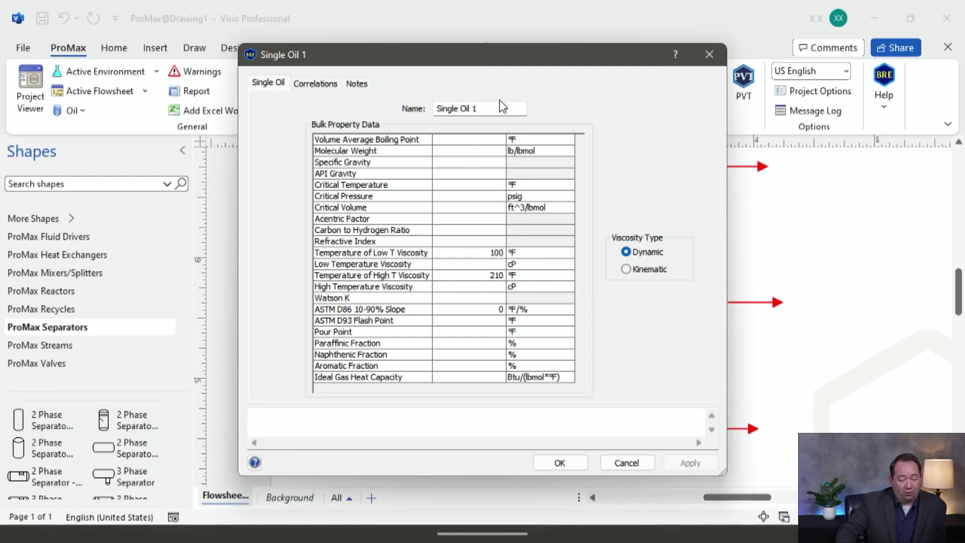
{"action": "left_click_drag", "start_coordinate": [503, 106], "coordinate": [413, 94]}
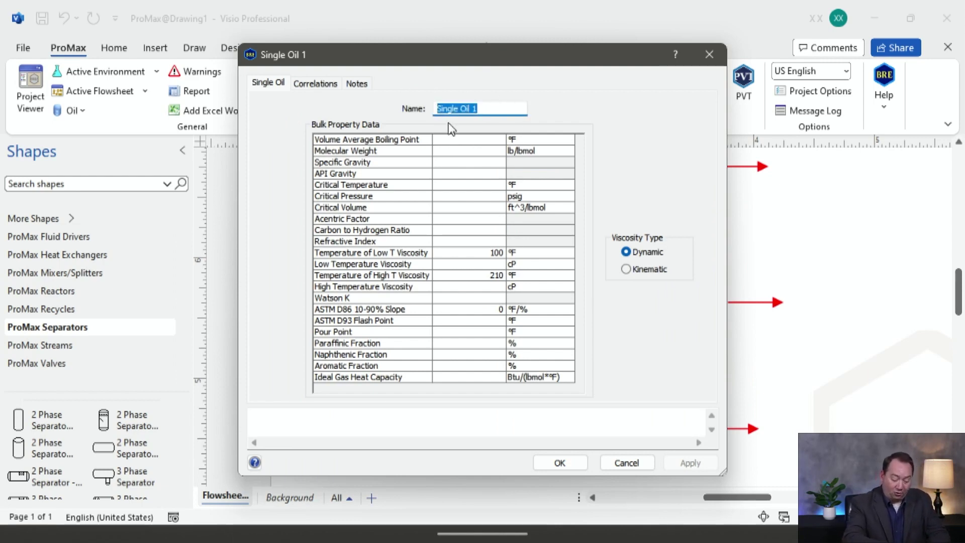
{"action": "type", "text": "Gas"}
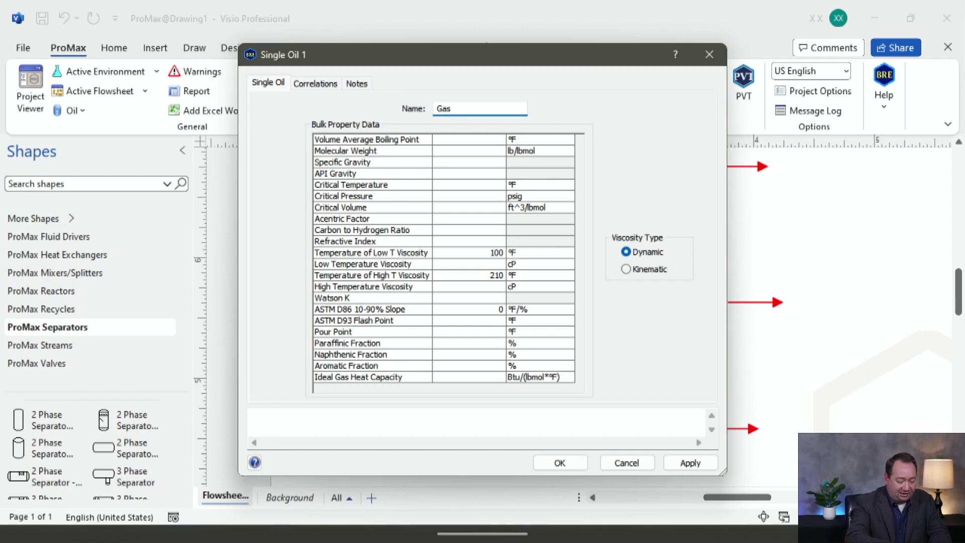
{"action": "type", "text": " C7+"}
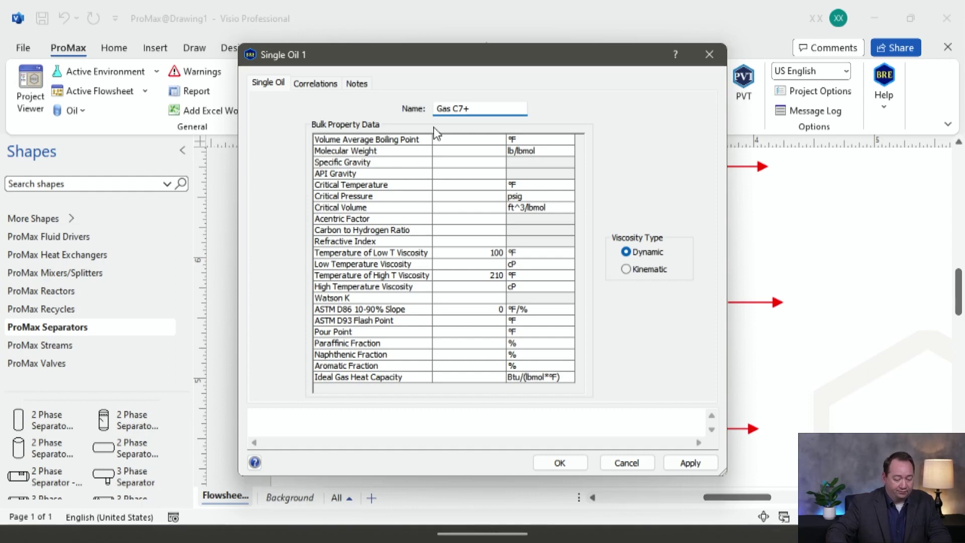
- Give the Gas C7+ oil a molecular weight of 200 lb/lbmol and a specific gravity of 0.75
{"action": "left_click", "coordinate": [440, 152]}
{"action": "type", "text": "200"}
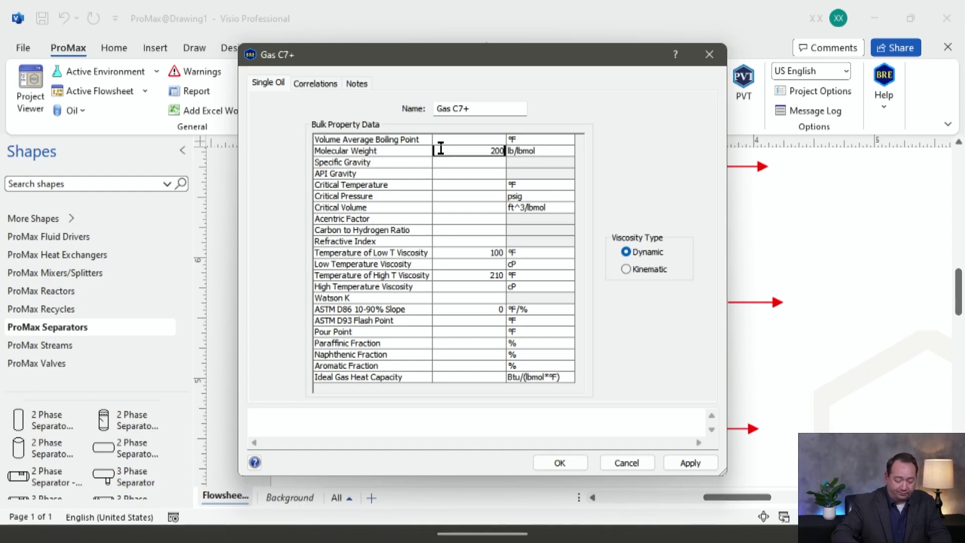
{"action": "key", "text": "Return"}
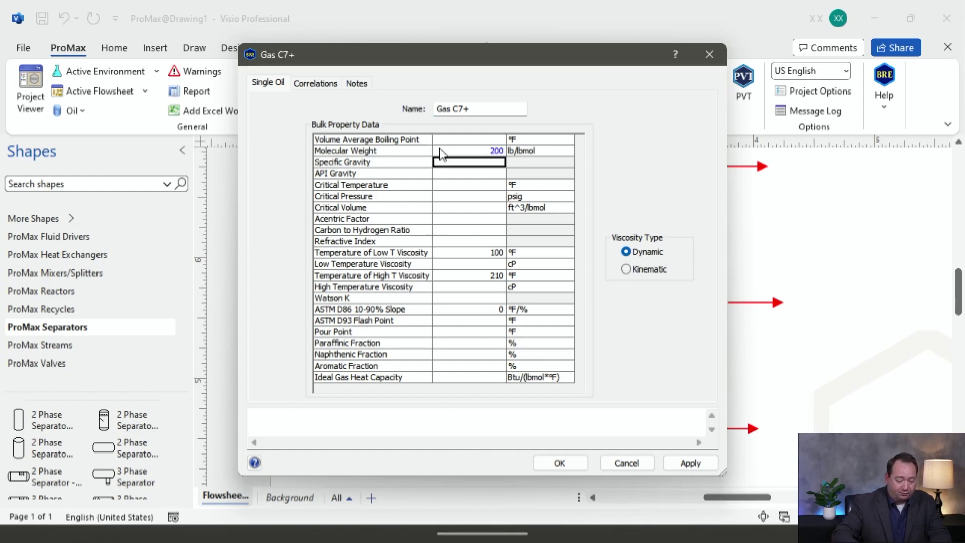
{"action": "type", "text": ".75"}
{"action": "key", "text": "Return"}
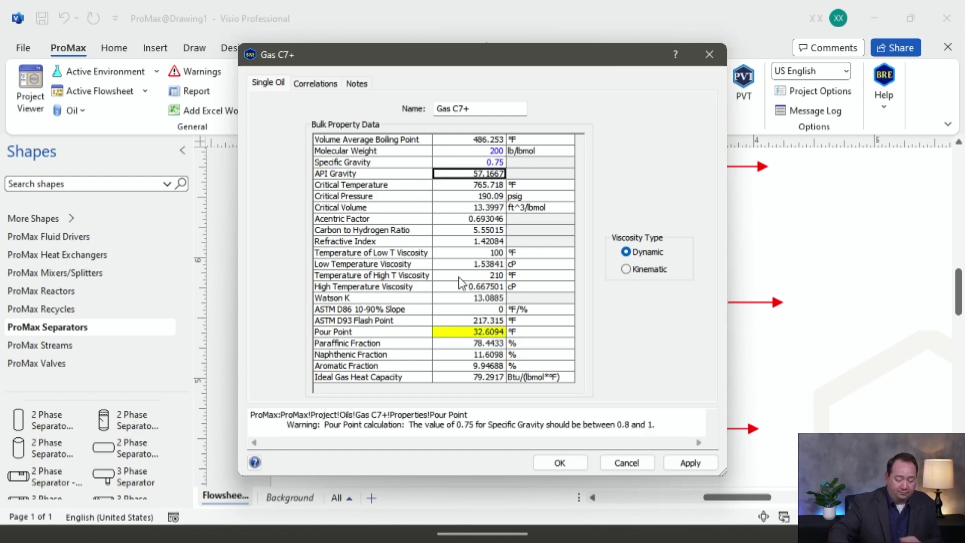
{"action": "left_click", "coordinate": [568, 463]}
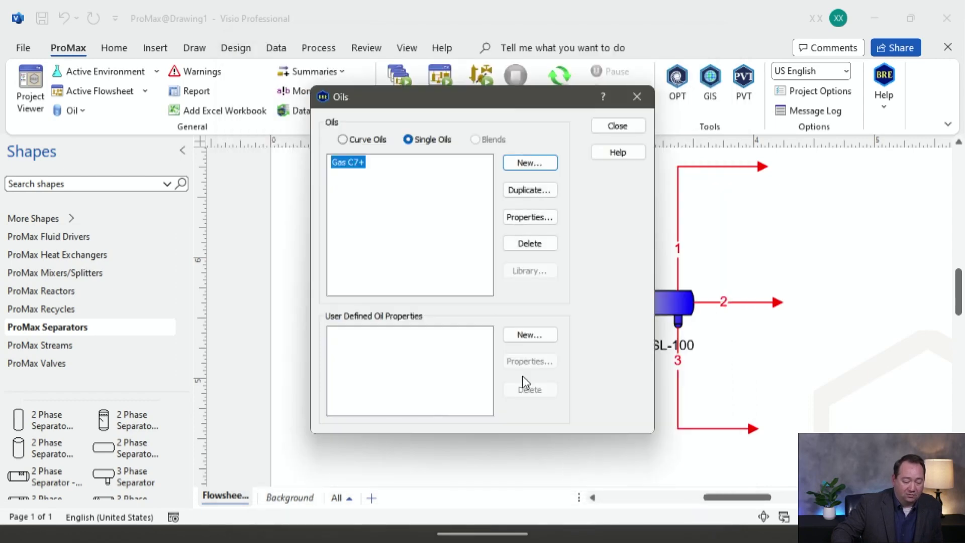
- Create a second single oil named Oil C7+
{"action": "left_click", "coordinate": [531, 161]}
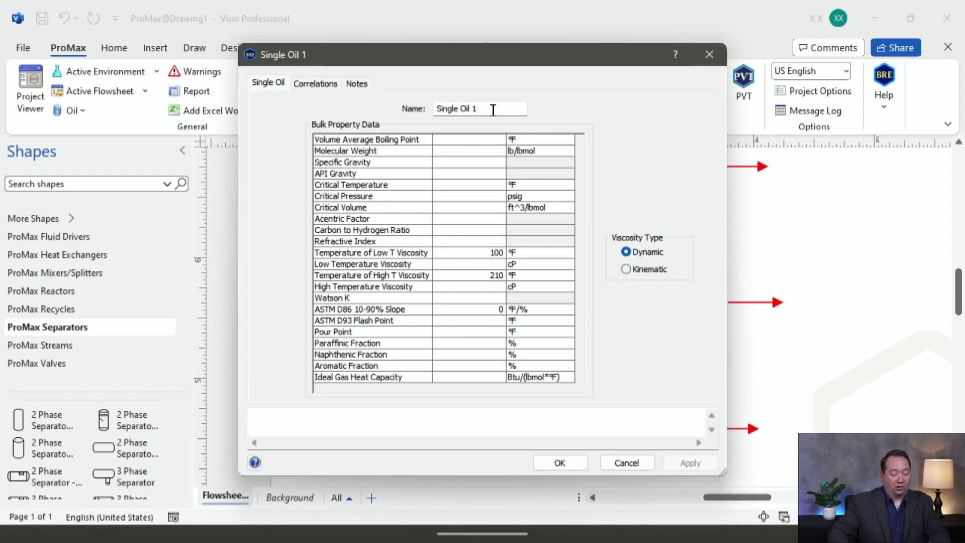
{"action": "left_click_drag", "start_coordinate": [490, 108], "coordinate": [430, 101]}
{"action": "type", "text": "Oil C"}
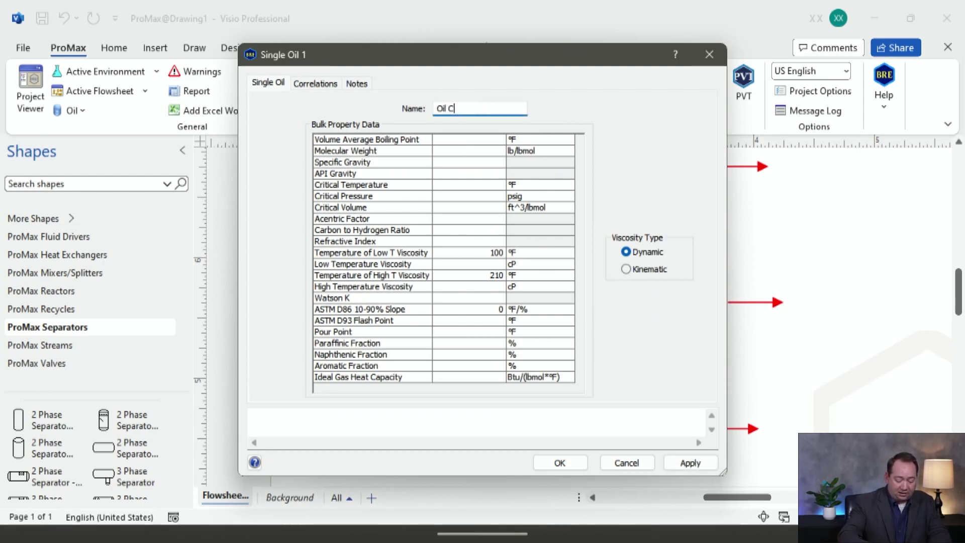
{"action": "type", "text": "7+"}
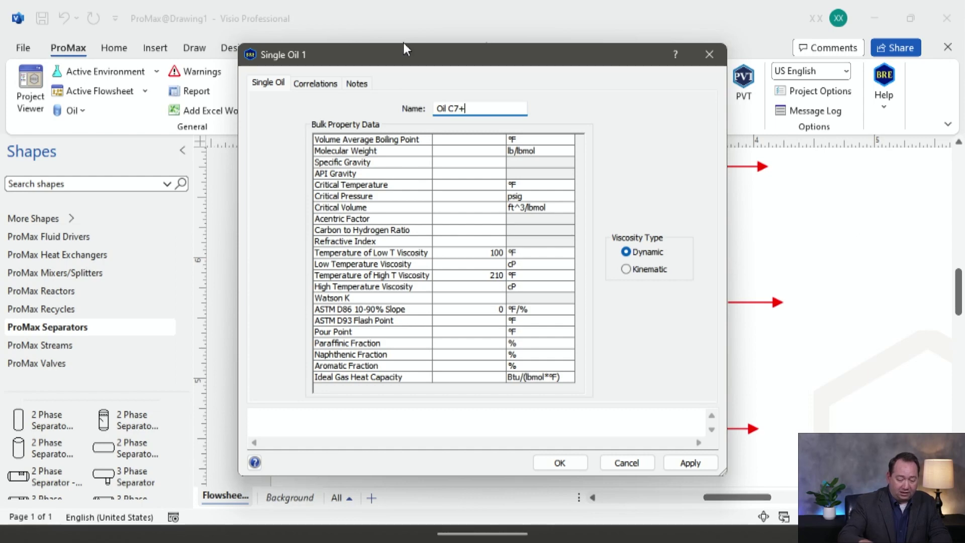
- Give the Oil C7+ oil a molecular weight of 350 lb/lbmol and a specific gravity of 0.8, and finish editing the oils
{"action": "left_click", "coordinate": [491, 152]}
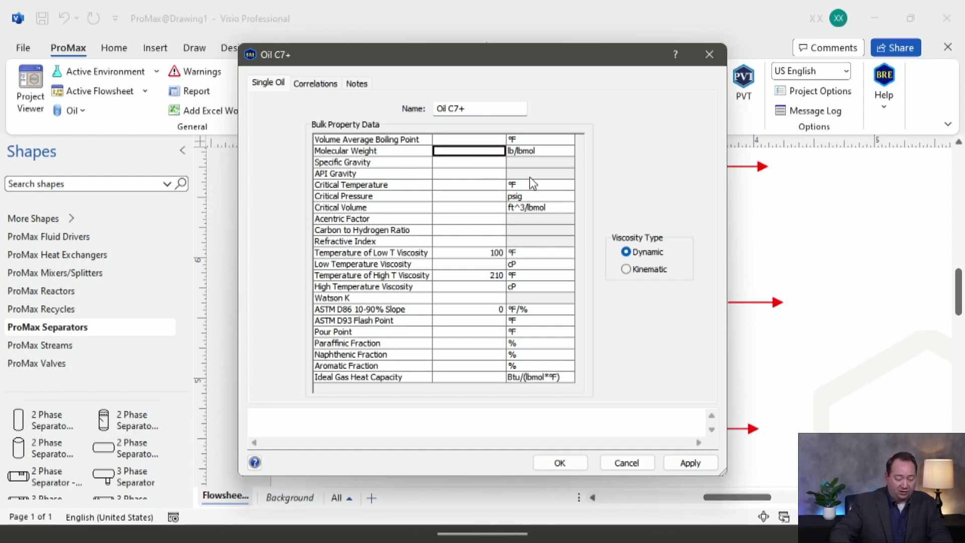
{"action": "type", "text": "350"}
{"action": "key", "text": "Return"}
{"action": "type", "text": "0.8"}
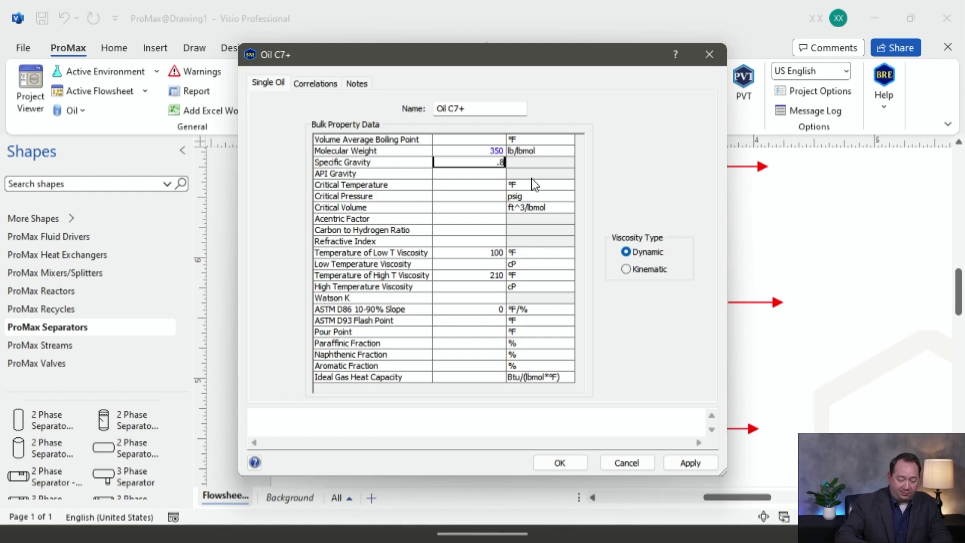
{"action": "key", "text": "Return"}
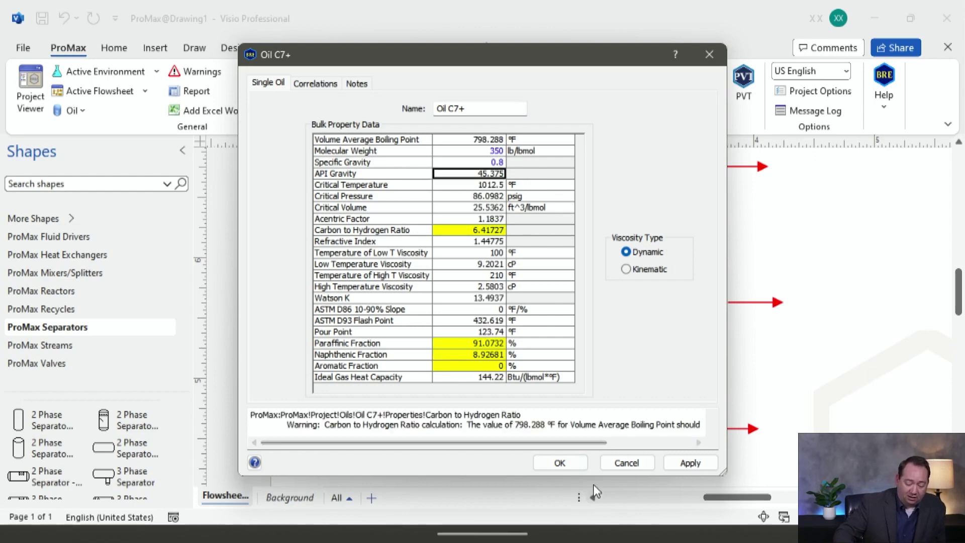
{"action": "left_click", "coordinate": [573, 462]}
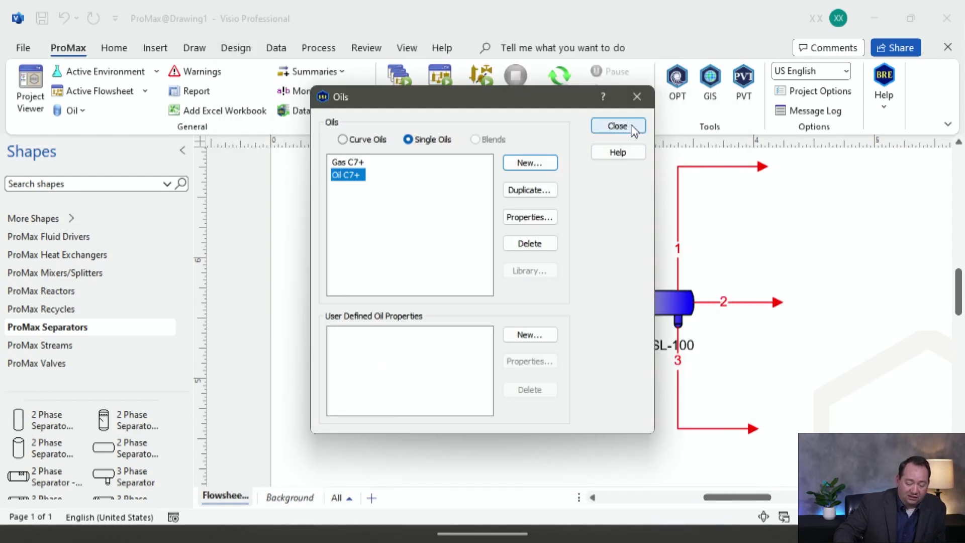
{"action": "left_click", "coordinate": [617, 126]}
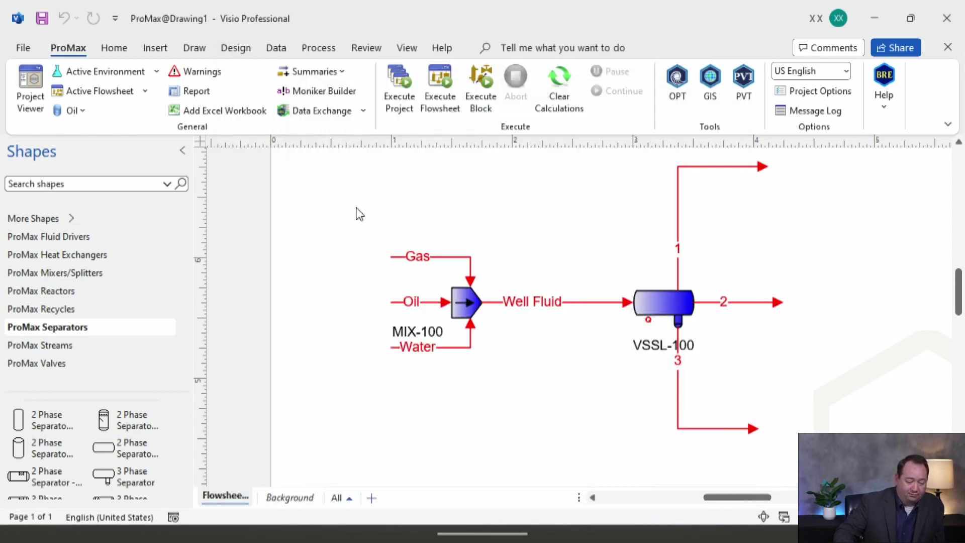
- Install the oils Gas C7+ and Oil C7+ in the active environment
{"action": "left_click", "coordinate": [96, 69]}
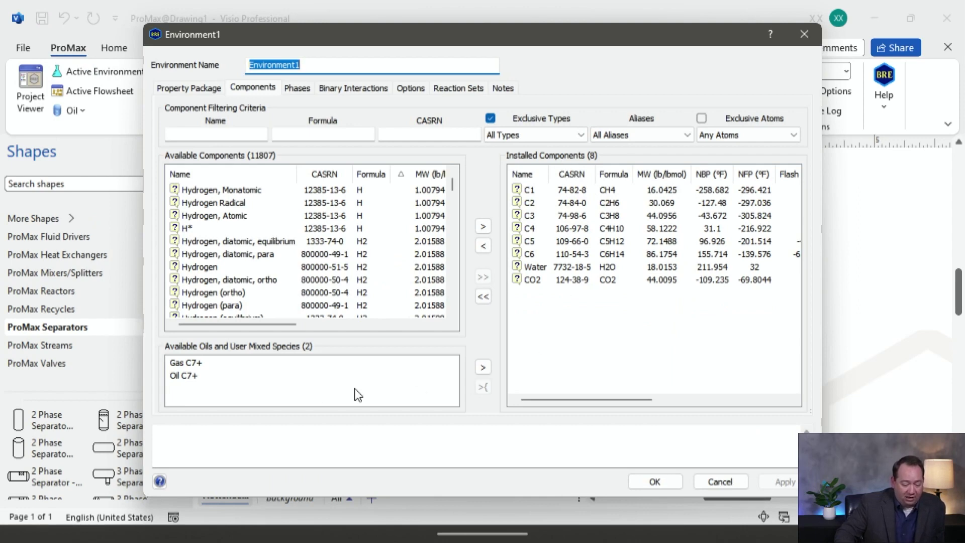
{"action": "left_click", "coordinate": [177, 375]}
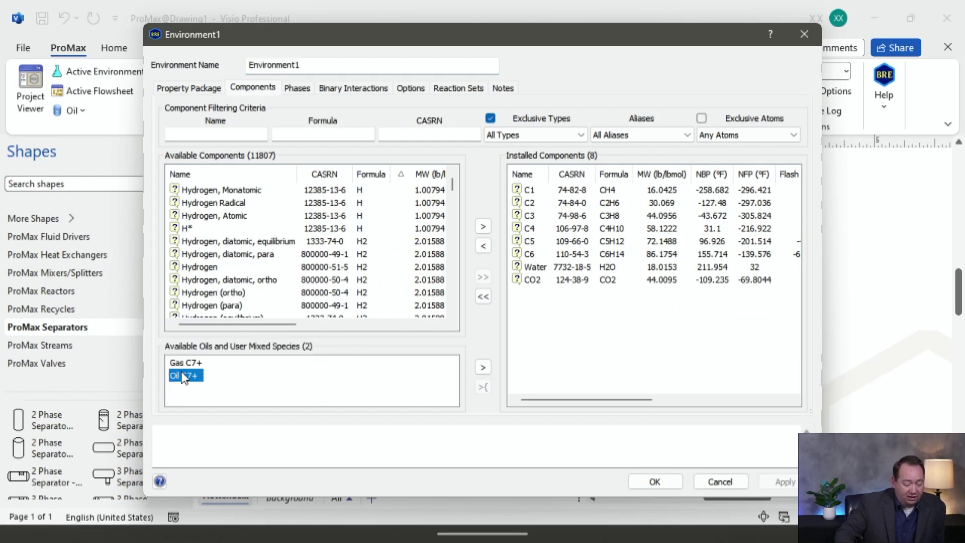
{"action": "double_click", "coordinate": [185, 362]}
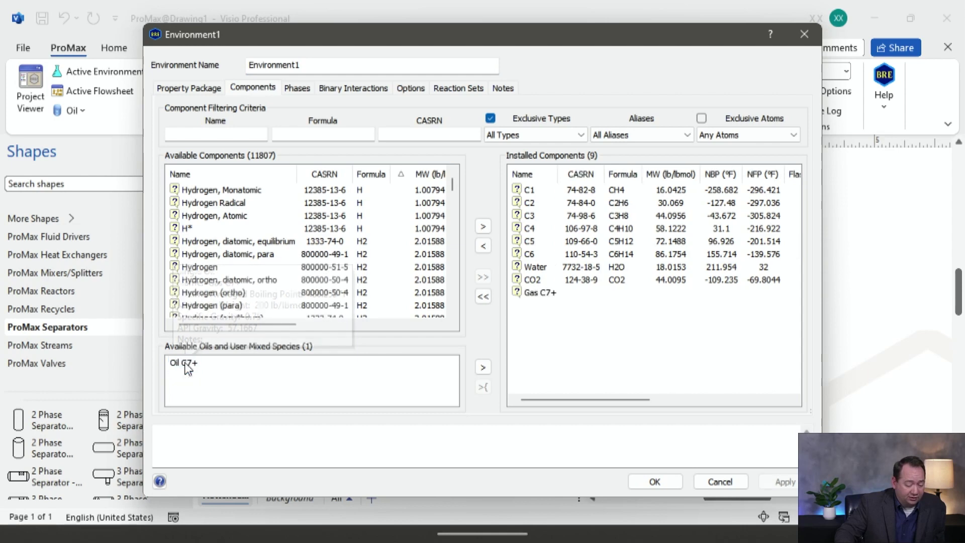
{"action": "double_click", "coordinate": [185, 364]}
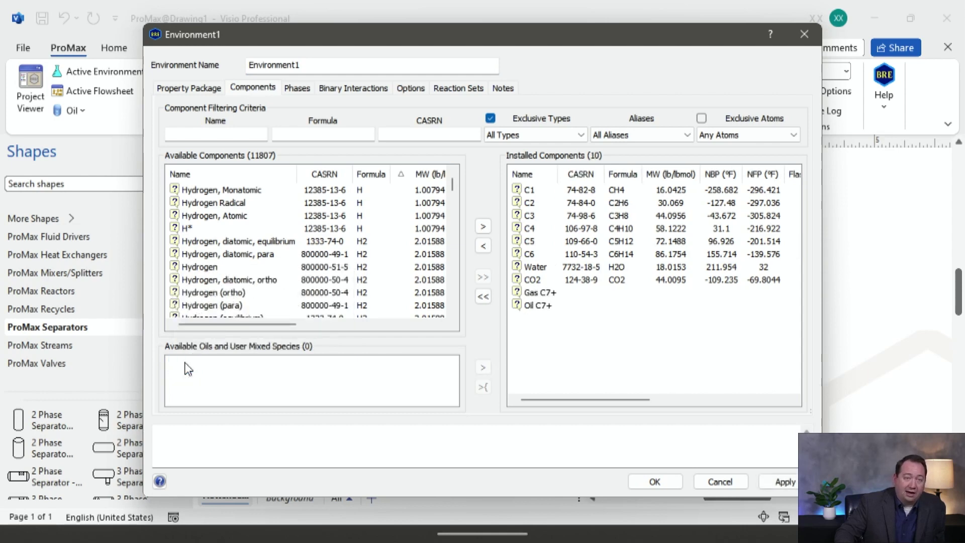
{"action": "left_click", "coordinate": [655, 482]}
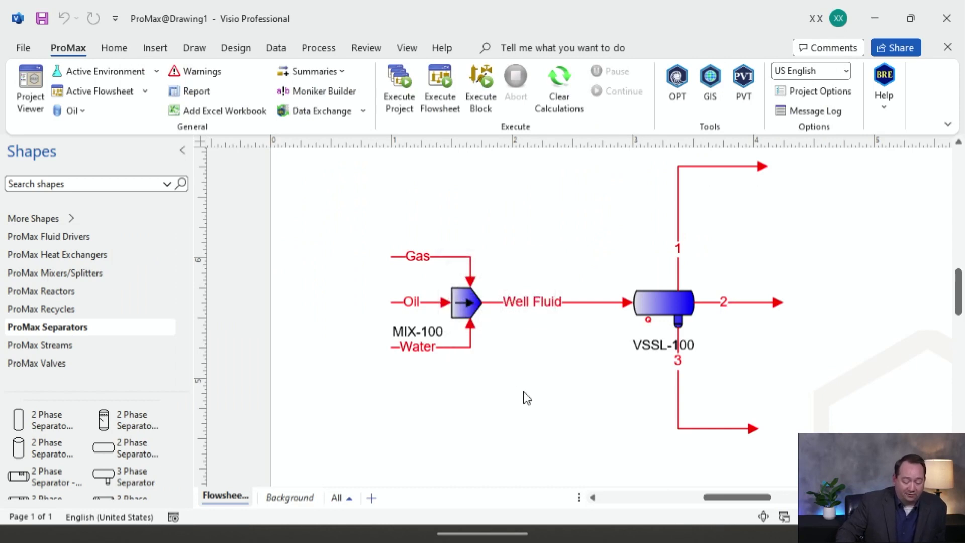
- Set the Gas stream to 100 °F, 1000 psig and a standard vapor volumetric flow of 1 MMSCFD
{"action": "double_click", "coordinate": [444, 257]}
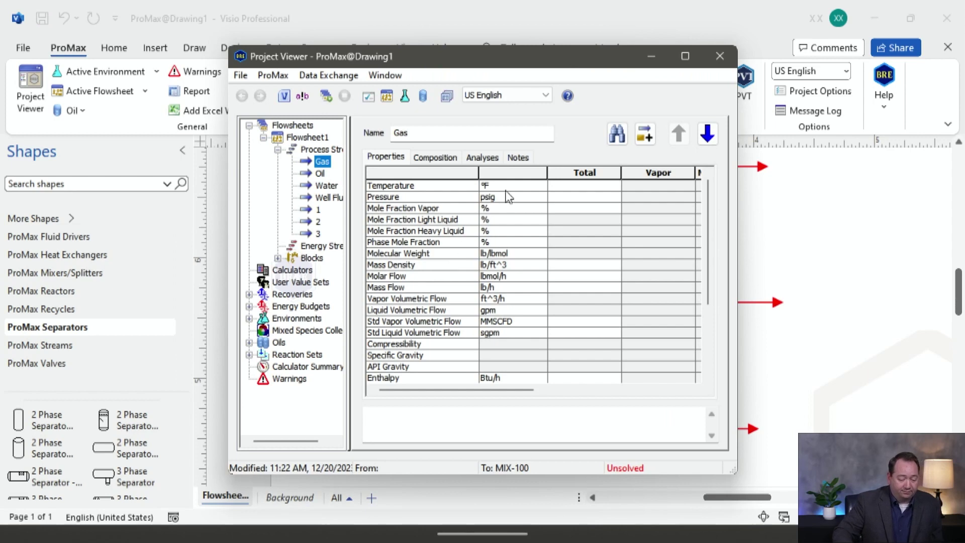
{"action": "left_click", "coordinate": [609, 187]}
{"action": "type", "text": "100"}
{"action": "left_click", "coordinate": [610, 196]}
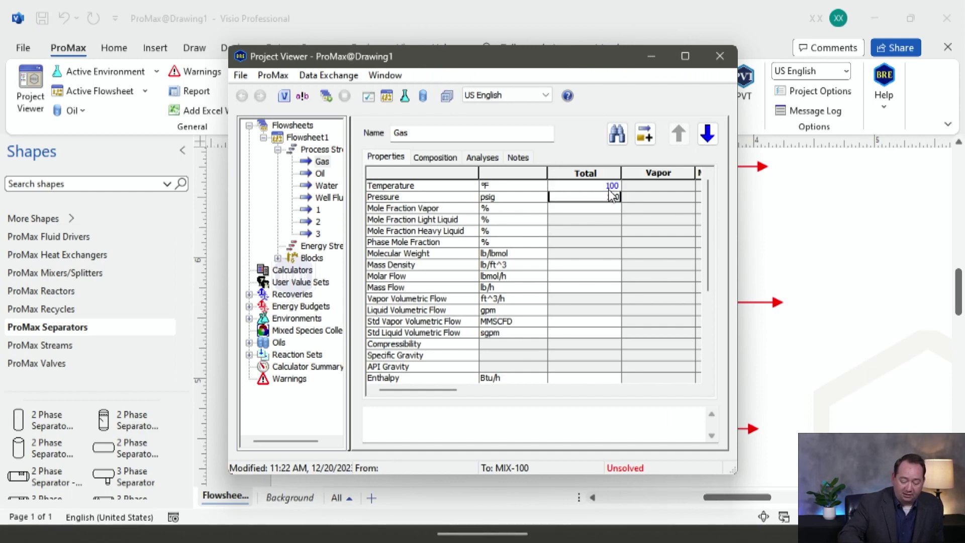
{"action": "key", "text": "Return"}
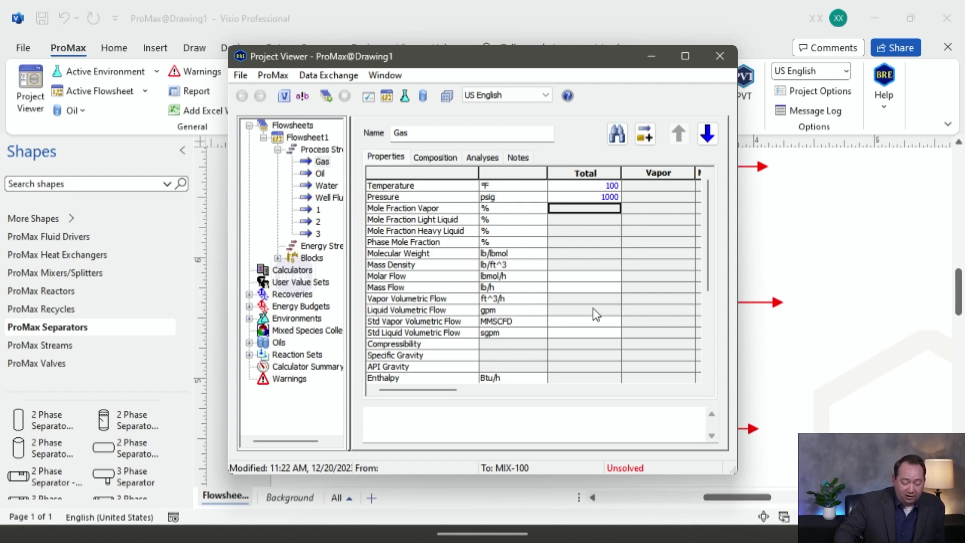
{"action": "left_click", "coordinate": [581, 322]}
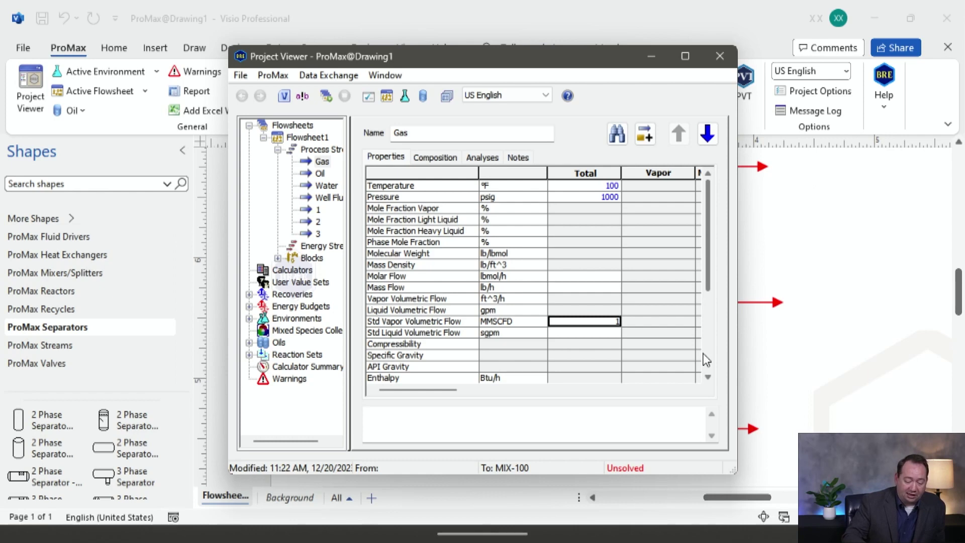
{"action": "key", "text": "Return"}
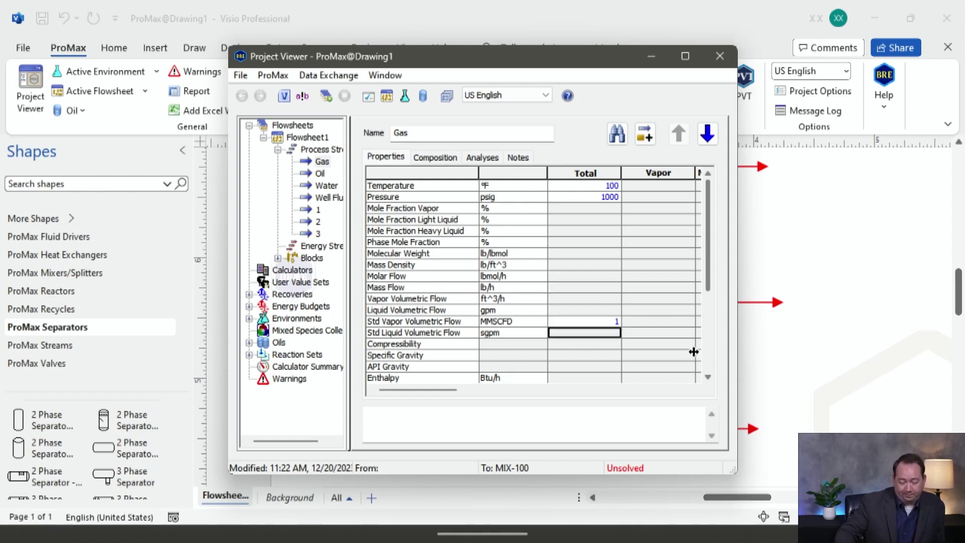
- Specify the Gas stream's composition in mole fractions, setting C1 to 85% and C2 to 14%
{"action": "left_click", "coordinate": [444, 164]}
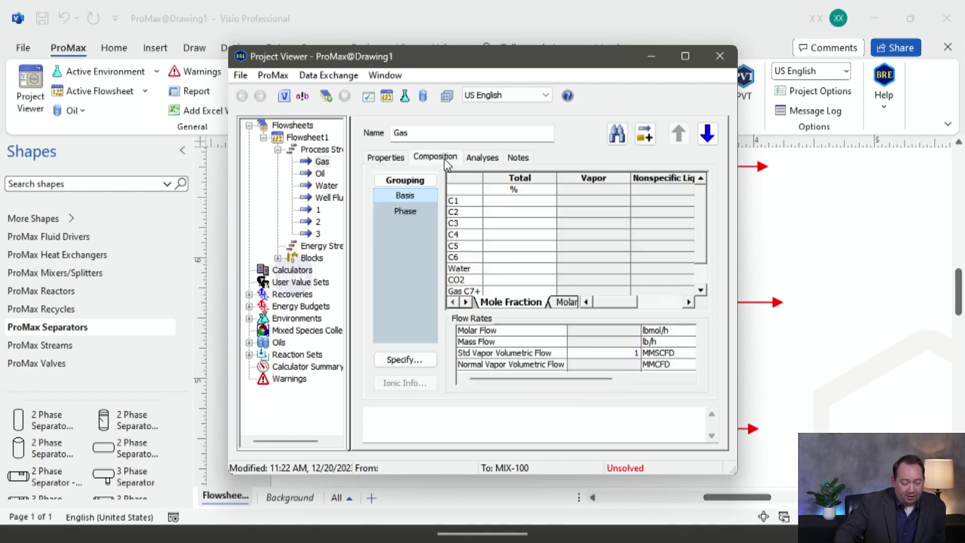
{"action": "double_click", "coordinate": [536, 250]}
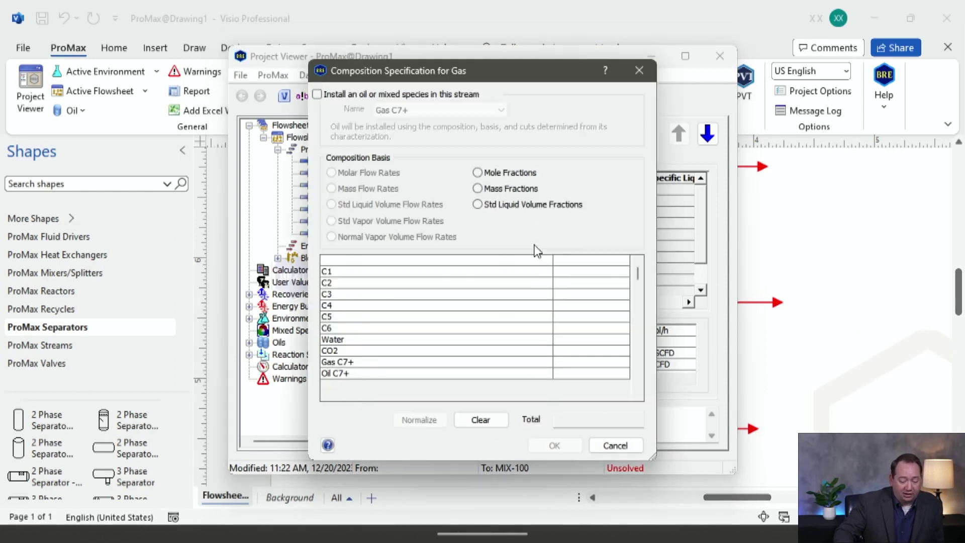
{"action": "left_click", "coordinate": [519, 171]}
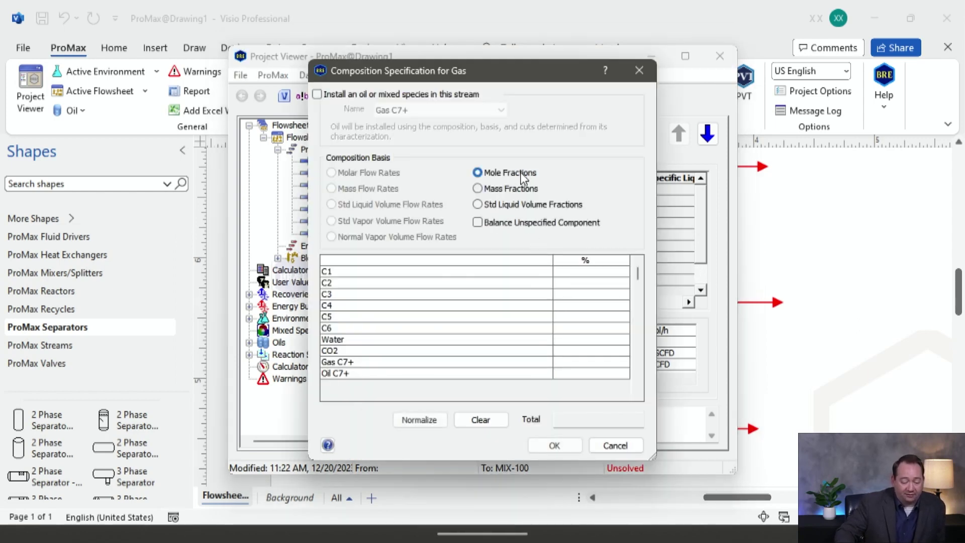
{"action": "left_click", "coordinate": [586, 274]}
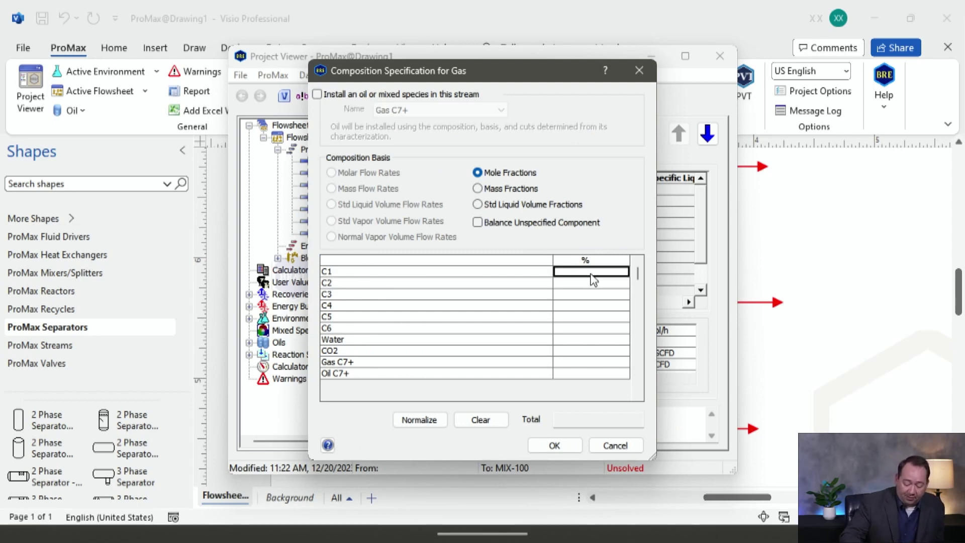
{"action": "type", "text": "85"}
{"action": "key", "text": "Return"}
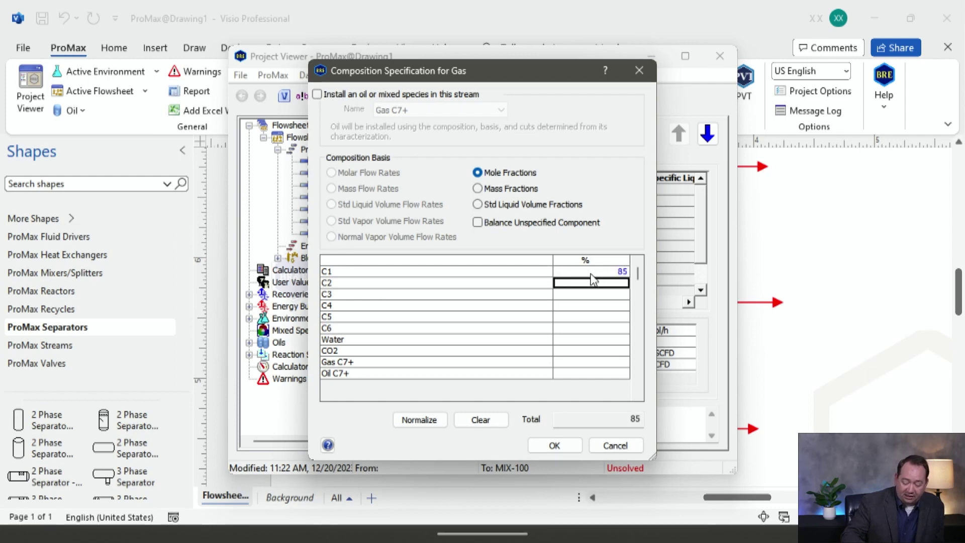
{"action": "key", "text": "BackSpace"}
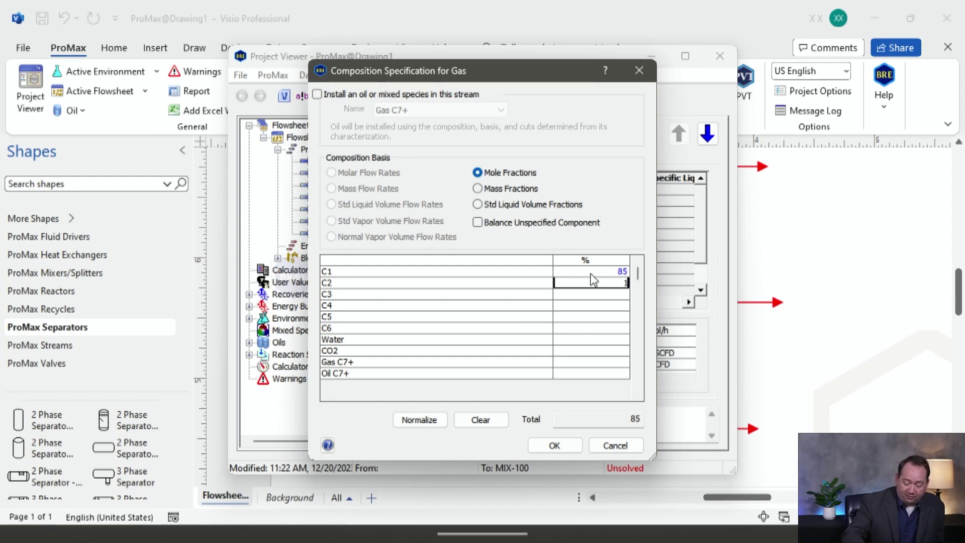
{"action": "key", "text": "Return"}
- Set C3, C4, C5 and C6 to 0.1% each in the Gas composition
{"action": "type", "text": "0.1"}
{"action": "key", "text": "Return"}
{"action": "type", "text": "0.1"}
{"action": "key", "text": "Return"}
{"action": "type", "text": ".1"}
{"action": "key", "text": "Return"}
{"action": "type", "text": ".1"}
{"action": "key", "text": "Return"}
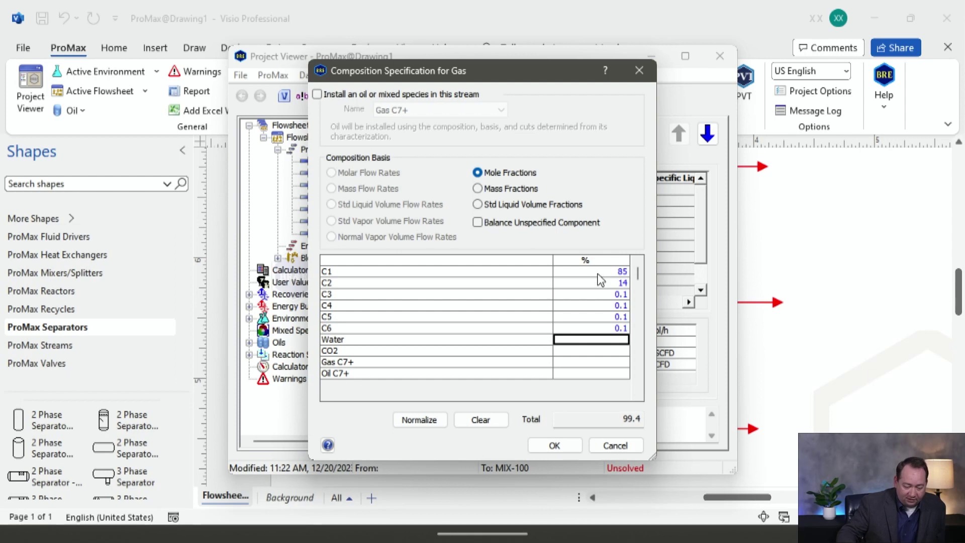
{"action": "left_click", "coordinate": [469, 366]}
{"action": "left_click", "coordinate": [587, 363]}
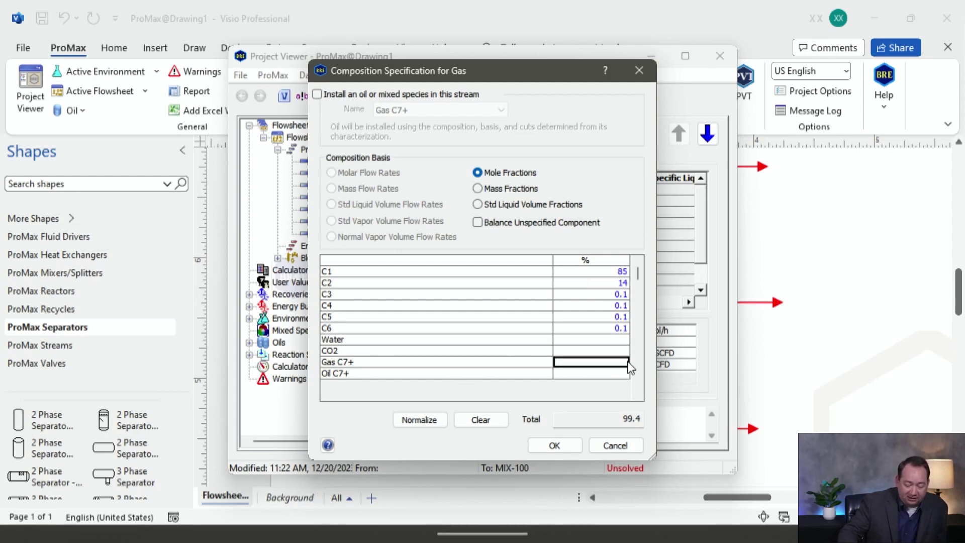
{"action": "key", "text": "Down"}
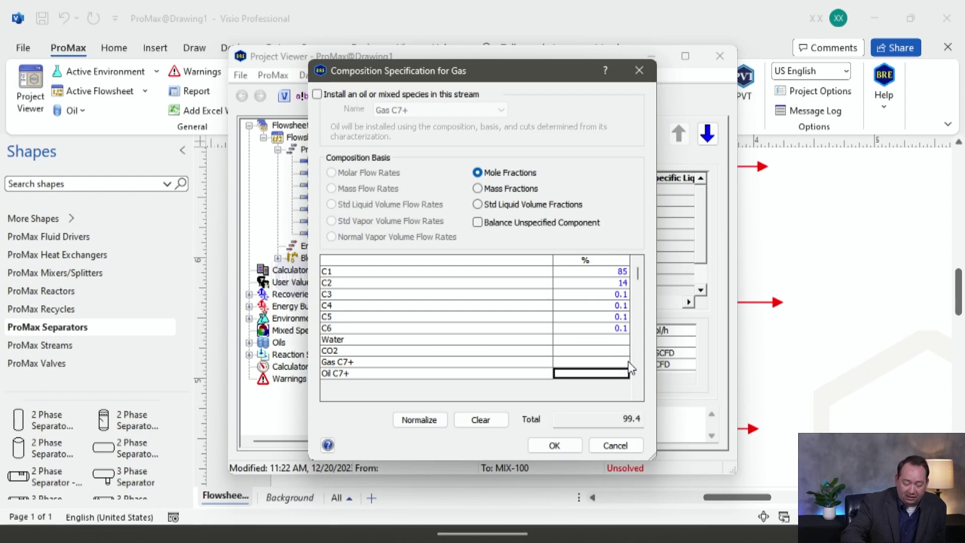
{"action": "type", "text": "6"}
{"action": "key", "text": "Return"}
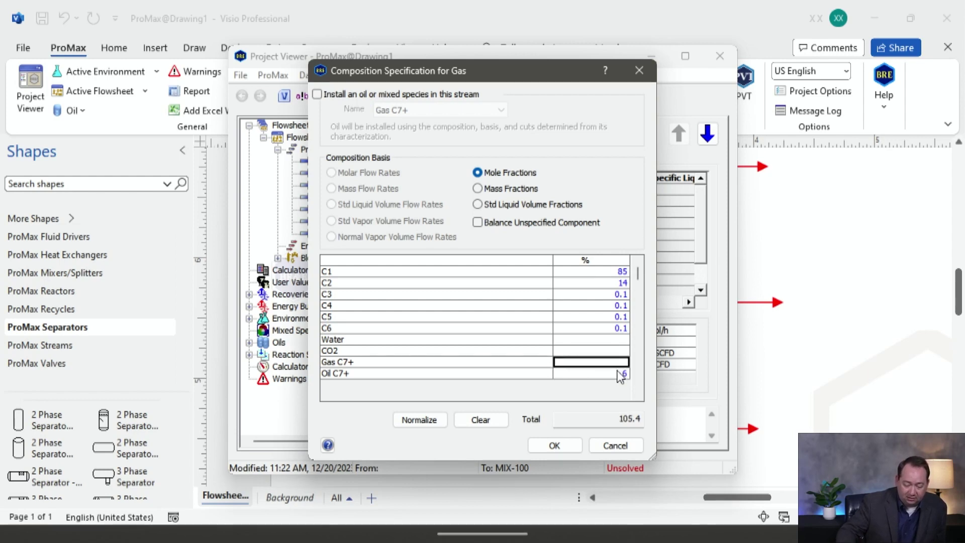
{"action": "key", "text": "Delete"}
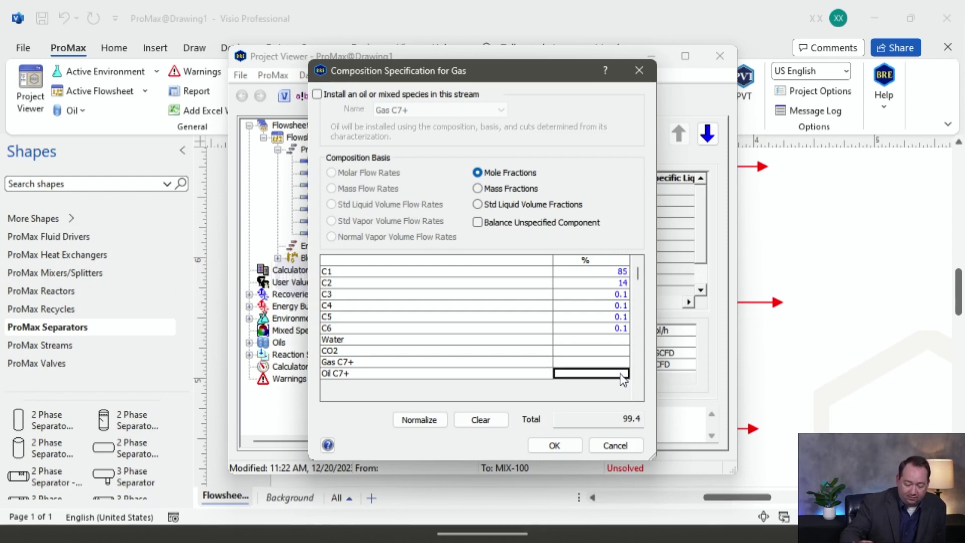
- Set Gas C7+ to 0.6%, accept the Gas composition and return to the flowsheet
{"action": "left_click", "coordinate": [623, 367]}
{"action": "type", "text": "0.6"}
{"action": "key", "text": "Return"}
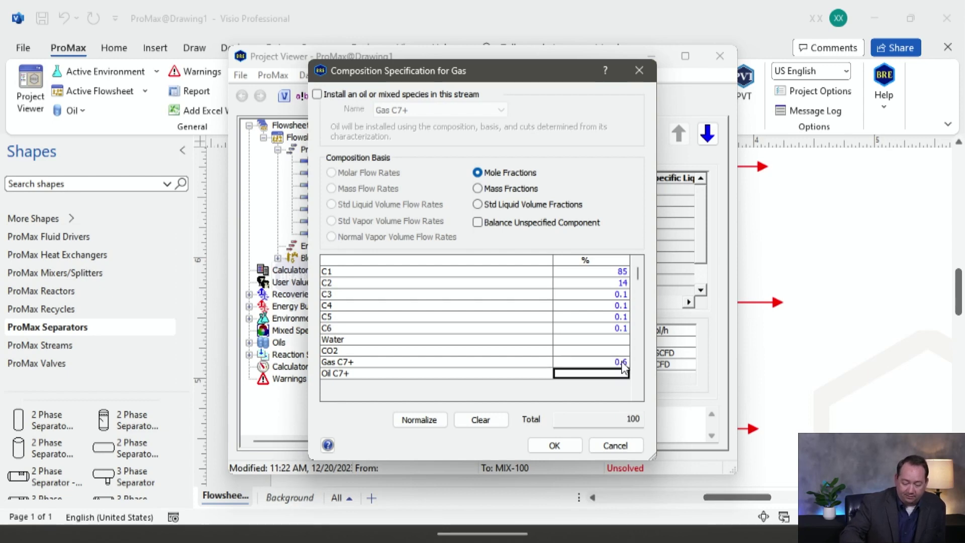
{"action": "left_click", "coordinate": [553, 445]}
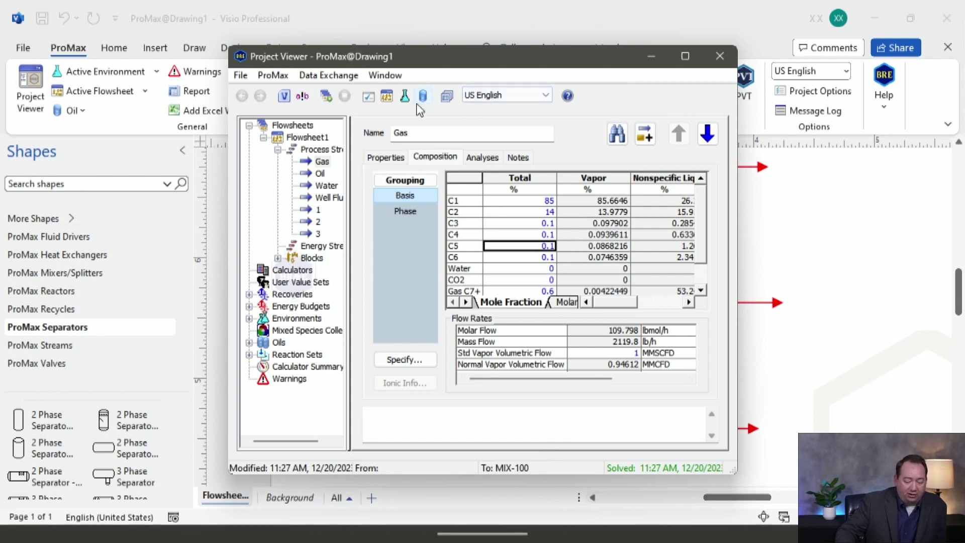
{"action": "left_click", "coordinate": [720, 56]}
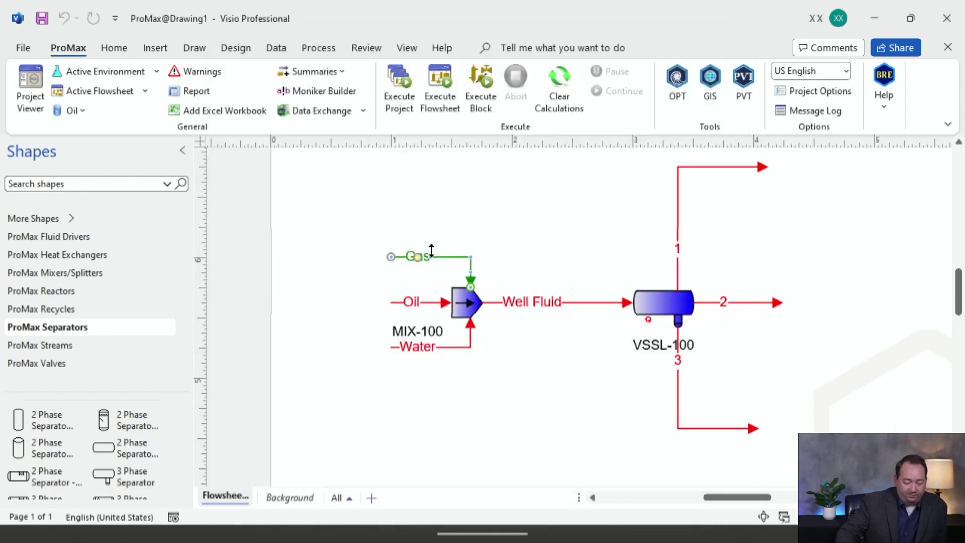
- Set the Oil stream's temperature to 100 °F and its pressure to 1000 psig
{"action": "double_click", "coordinate": [432, 303]}
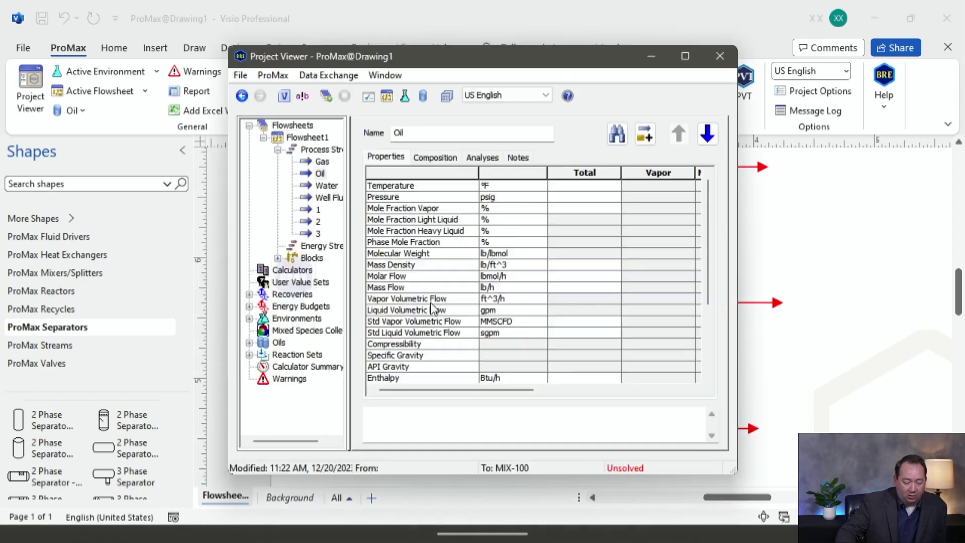
{"action": "left_click", "coordinate": [594, 185]}
{"action": "type", "text": "100"}
{"action": "key", "text": "Return"}
{"action": "type", "text": "1000"}
{"action": "key", "text": "Return"}
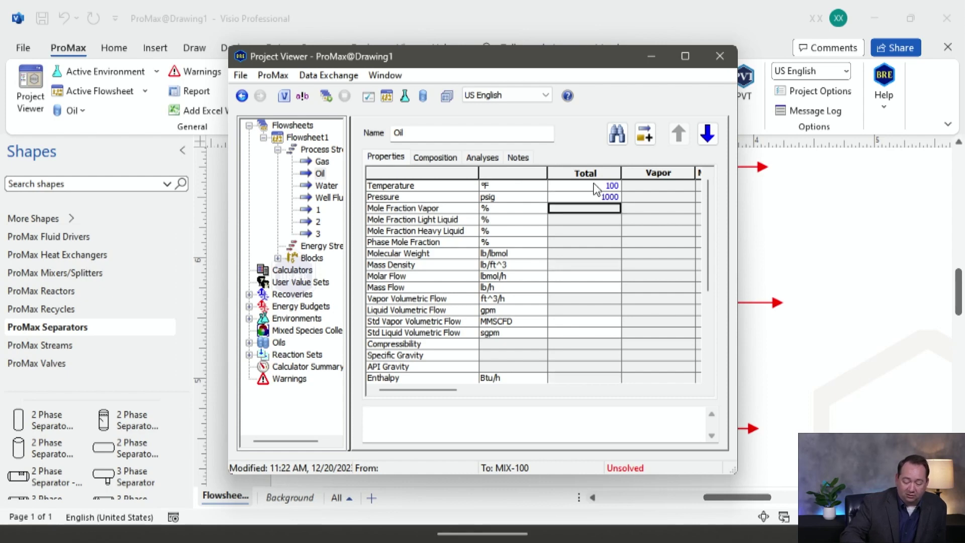
- Change the Oil stream's standard liquid volumetric flow unit to bbl/d and set the flow to 100
{"action": "left_click", "coordinate": [596, 333]}
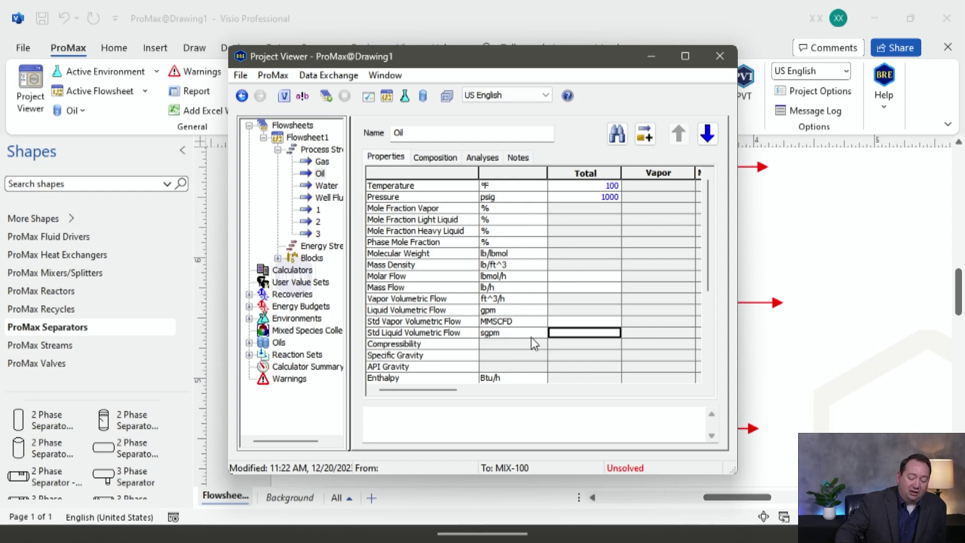
{"action": "left_click", "coordinate": [542, 336]}
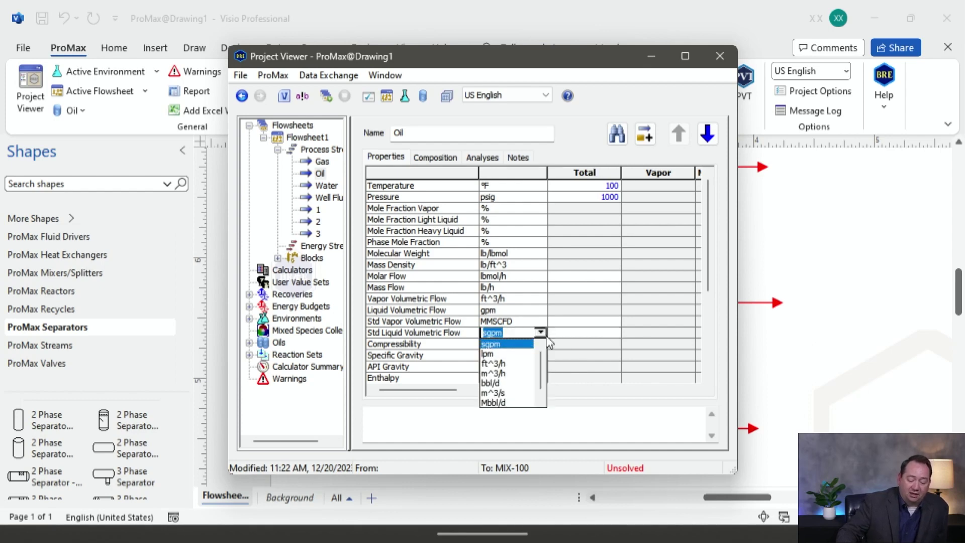
{"action": "left_click", "coordinate": [521, 382]}
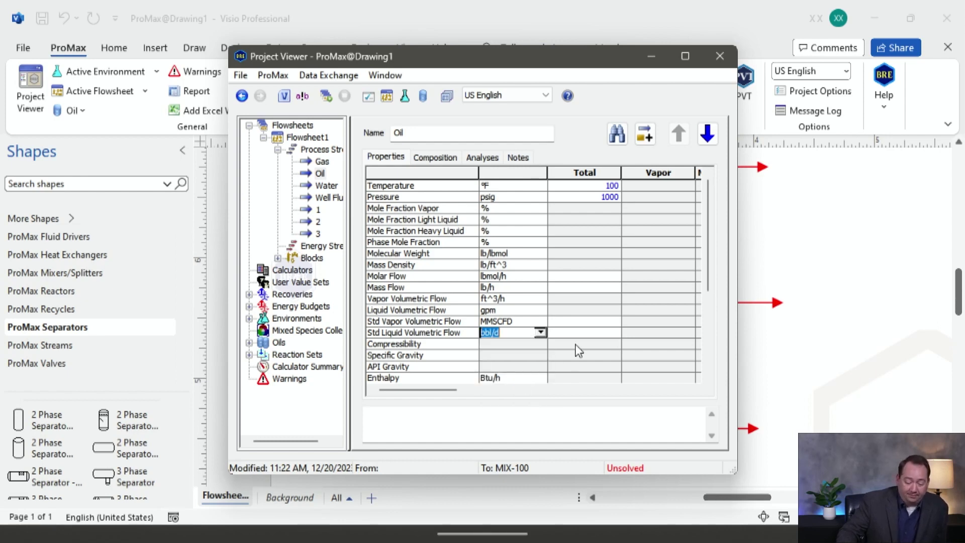
{"action": "left_click", "coordinate": [588, 334]}
{"action": "type", "text": "10"}
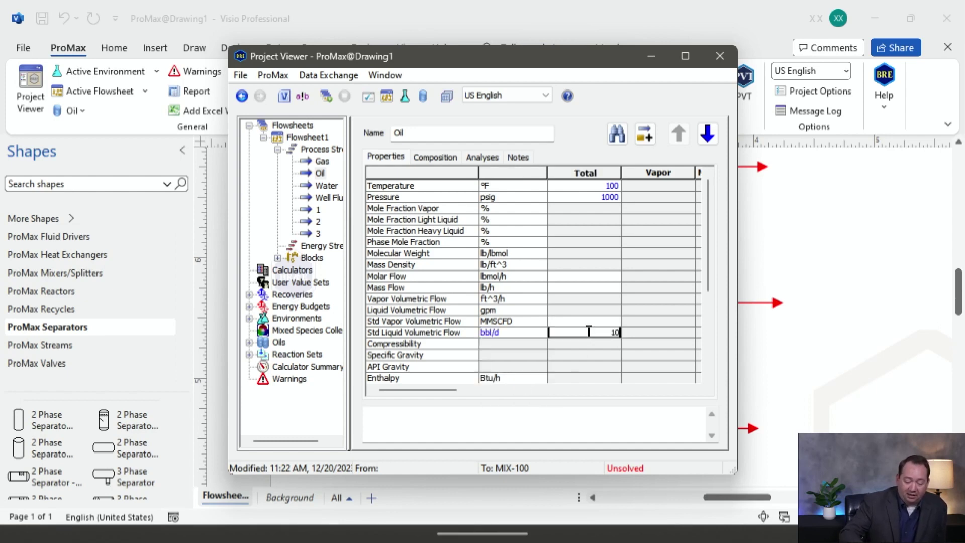
{"action": "type", "text": "0"}
{"action": "key", "text": "Return"}
{"action": "left_click", "coordinate": [611, 277]}
- Start the Oil stream's composition specification with C1 at 0.1, C2 at 0.1, C3 at 0.2 and C4 at 0.3
{"action": "left_click", "coordinate": [440, 159]}
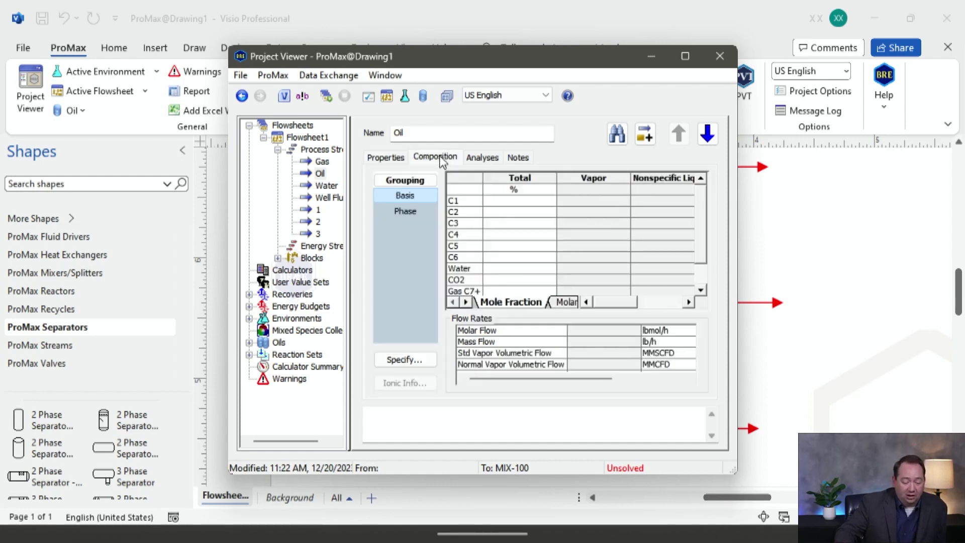
{"action": "double_click", "coordinate": [532, 225]}
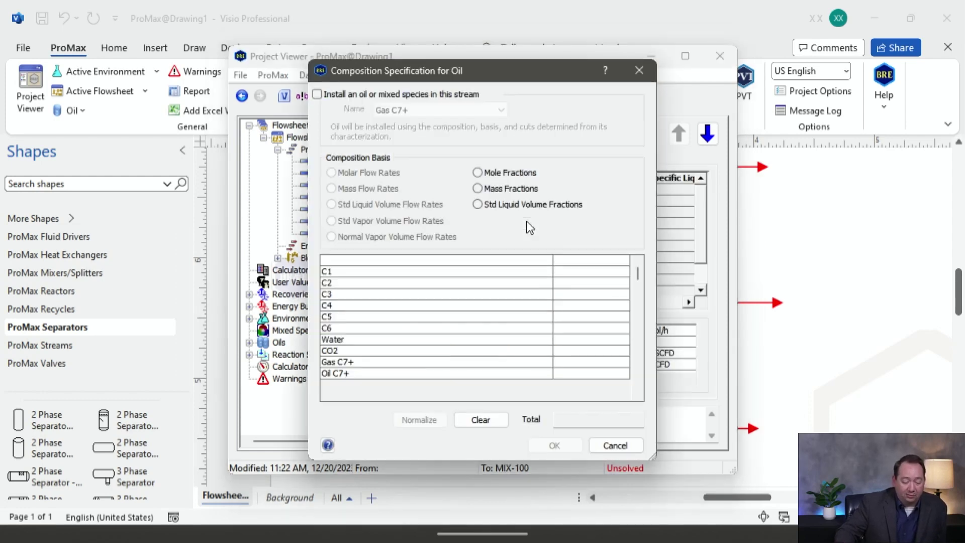
{"action": "left_click", "coordinate": [610, 273]}
{"action": "type", "text": "0.1"}
{"action": "key", "text": "Return"}
{"action": "type", "text": "0.1"}
{"action": "key", "text": "Return"}
{"action": "type", "text": "0.2"}
{"action": "key", "text": "Return"}
{"action": "type", "text": "0.3"}
{"action": "key", "text": "Return"}
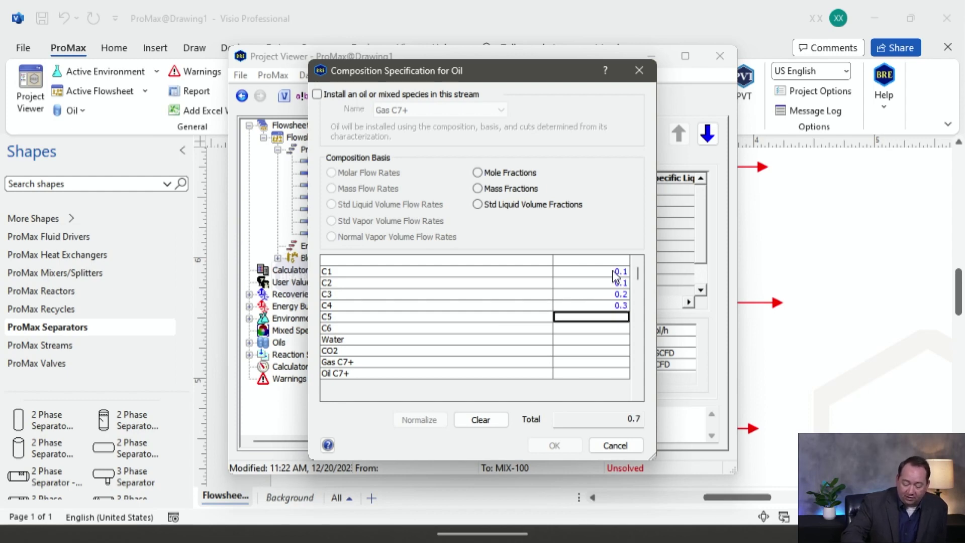
- Enter 1.3 for C5, 30 for C6 and 68 for Oil C7+ in the Oil composition
{"action": "type", "text": "1.3"}
{"action": "key", "text": "Return"}
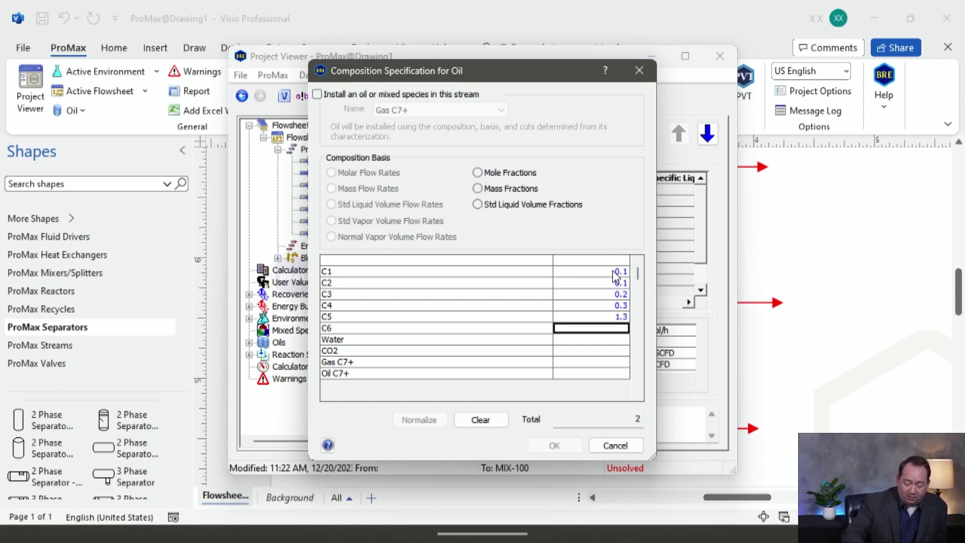
{"action": "type", "text": "30"}
{"action": "key", "text": "Return"}
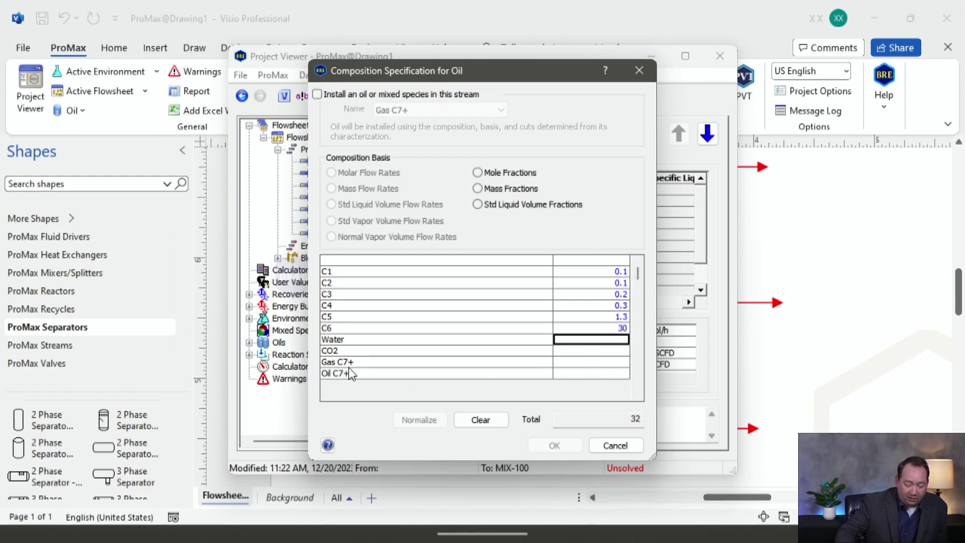
{"action": "left_click", "coordinate": [594, 374]}
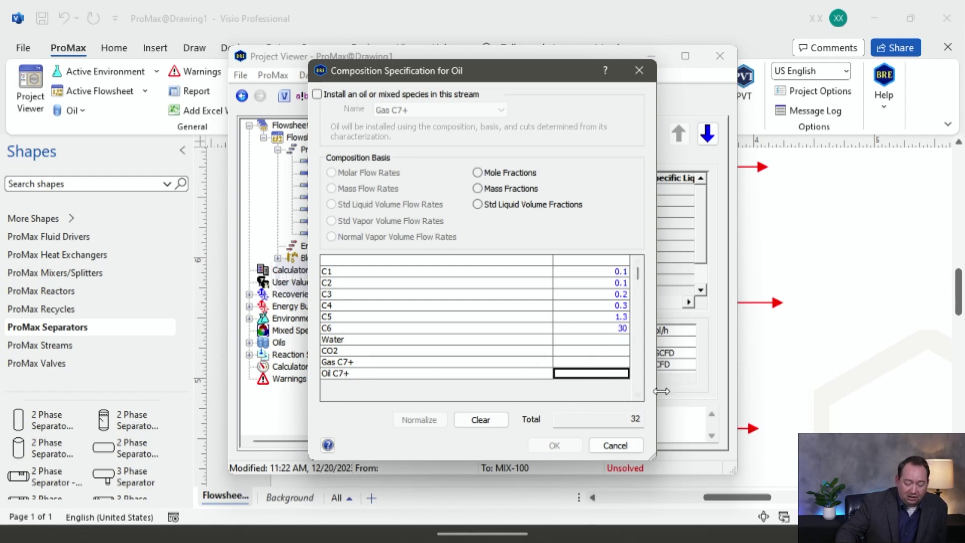
{"action": "type", "text": "68"}
{"action": "key", "text": "Return"}
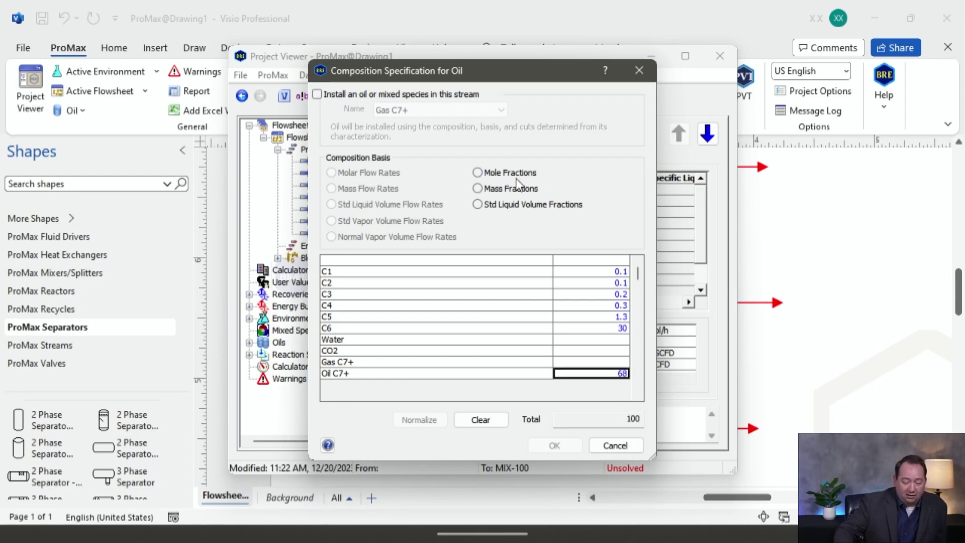
- Use mole fractions as the Oil composition basis, accept the composition and return to the flowsheet
{"action": "left_click", "coordinate": [478, 174]}
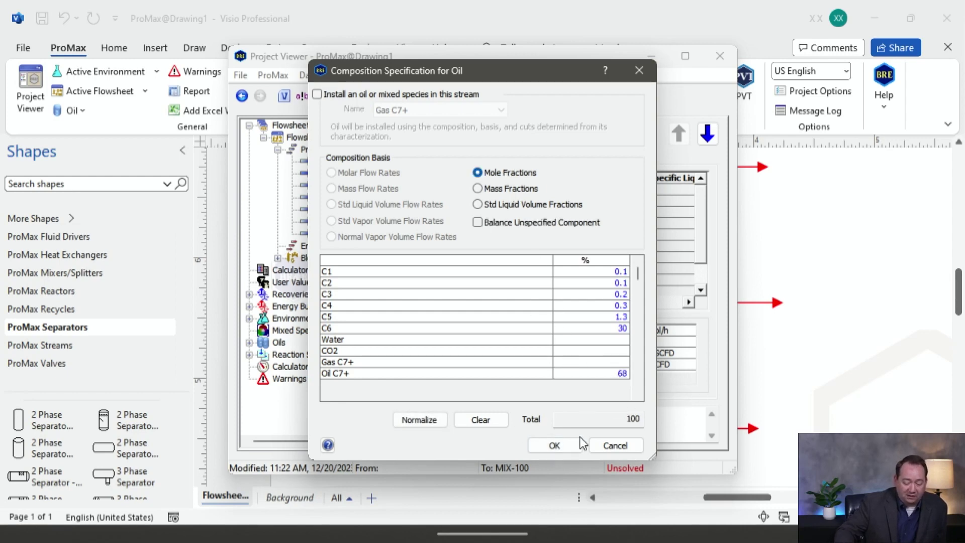
{"action": "left_click", "coordinate": [555, 446]}
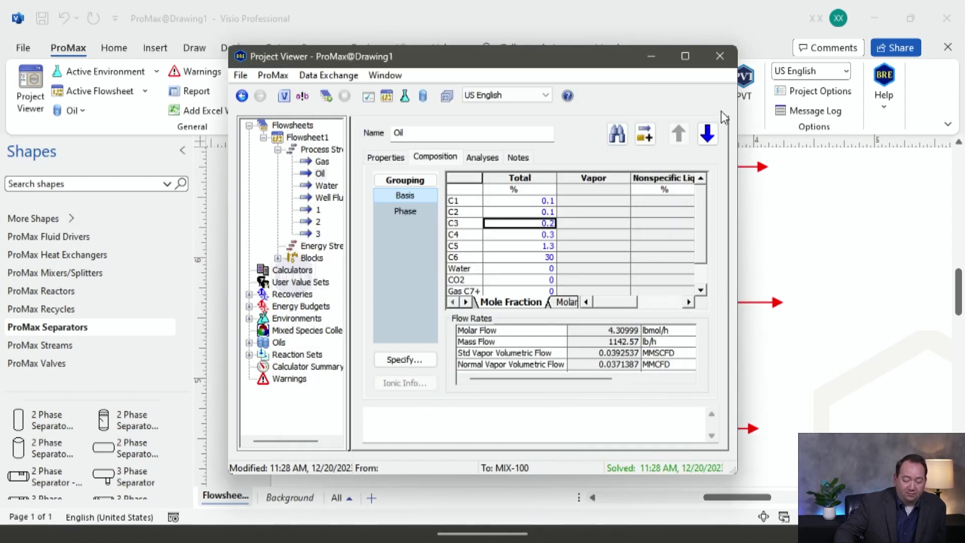
{"action": "left_click", "coordinate": [722, 56]}
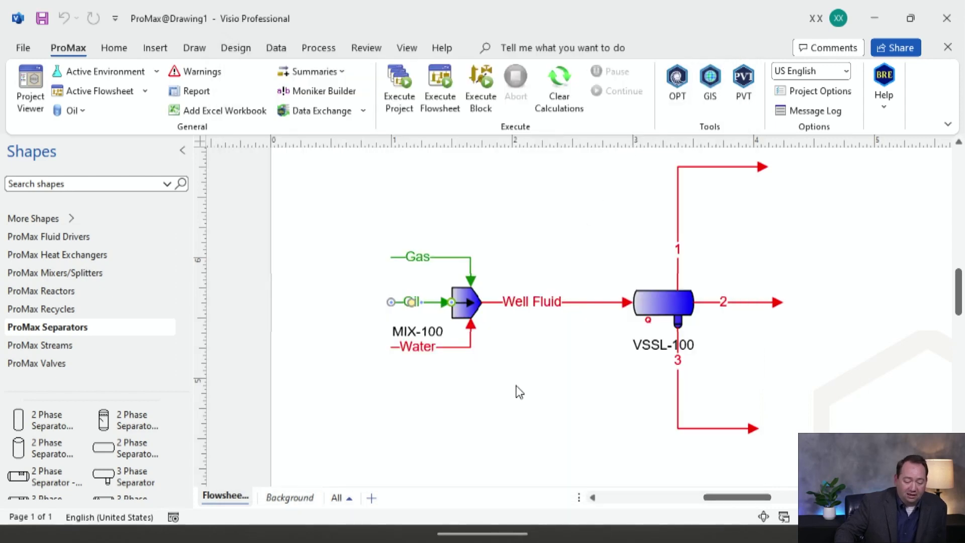
- Set the Water stream's temperature to 100 °F and its pressure to 1000 psig
{"action": "double_click", "coordinate": [463, 349]}
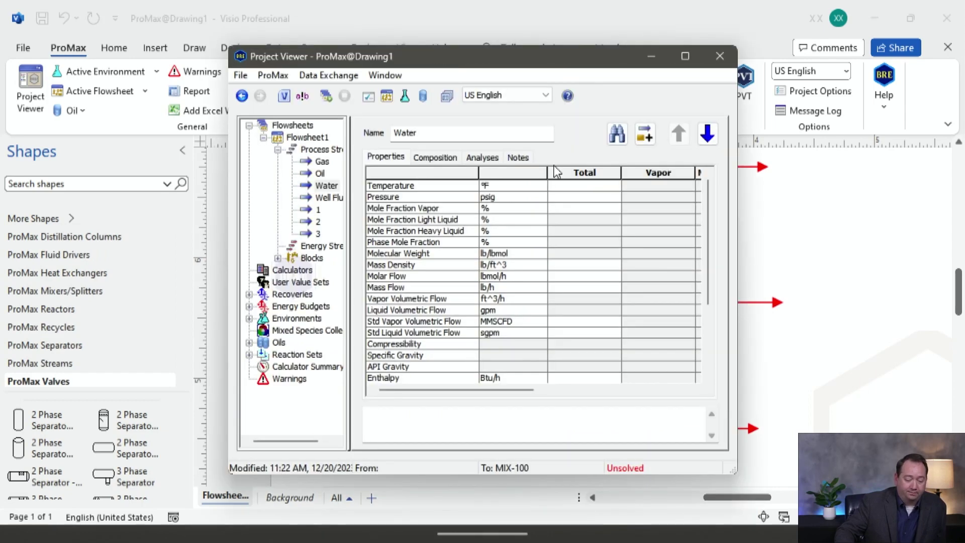
{"action": "left_click", "coordinate": [573, 187]}
{"action": "type", "text": "100"}
{"action": "left_click", "coordinate": [571, 199]}
{"action": "type", "text": "100"}
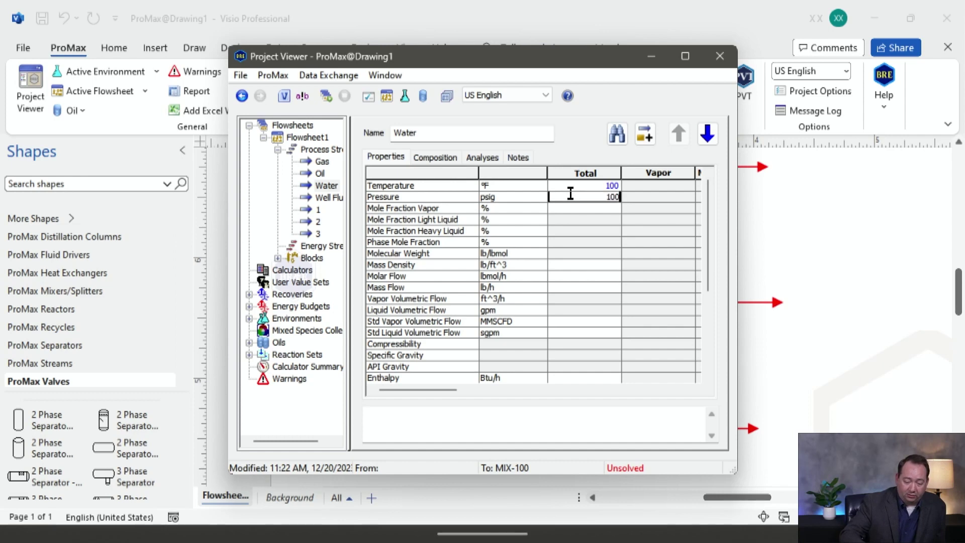
{"action": "key", "text": "Return"}
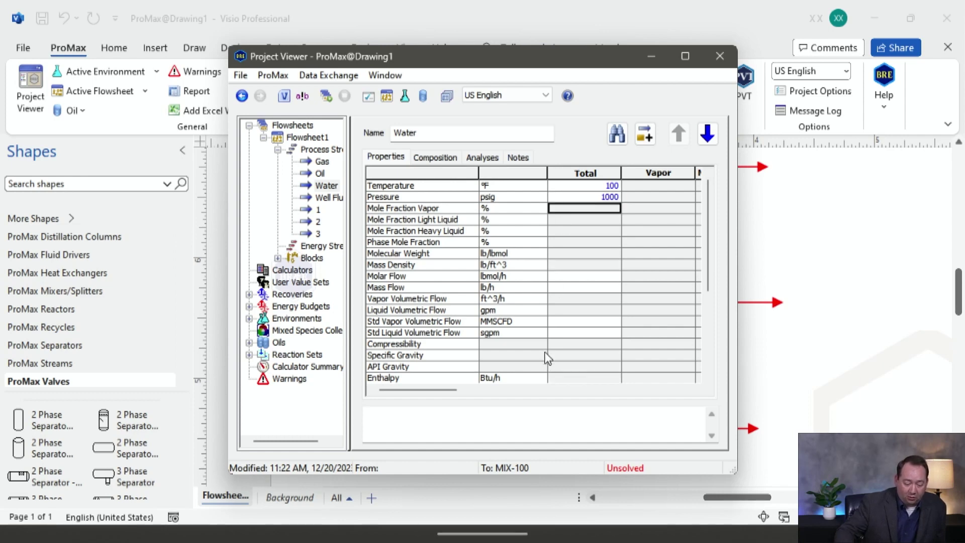
- Set the Water stream's standard liquid volumetric flow to 100 bbl/d
{"action": "left_click", "coordinate": [541, 334]}
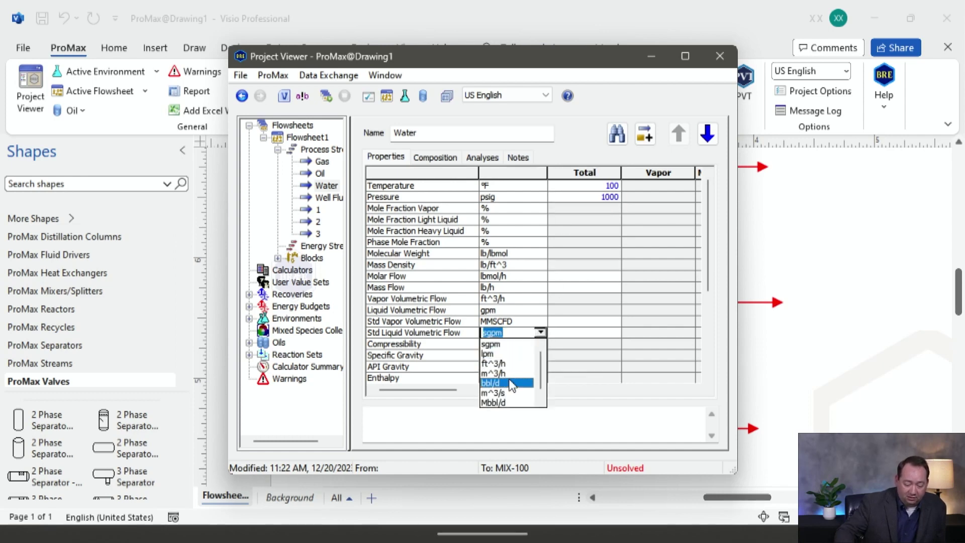
{"action": "left_click", "coordinate": [511, 382]}
{"action": "left_click", "coordinate": [567, 332]}
{"action": "type", "text": "100"}
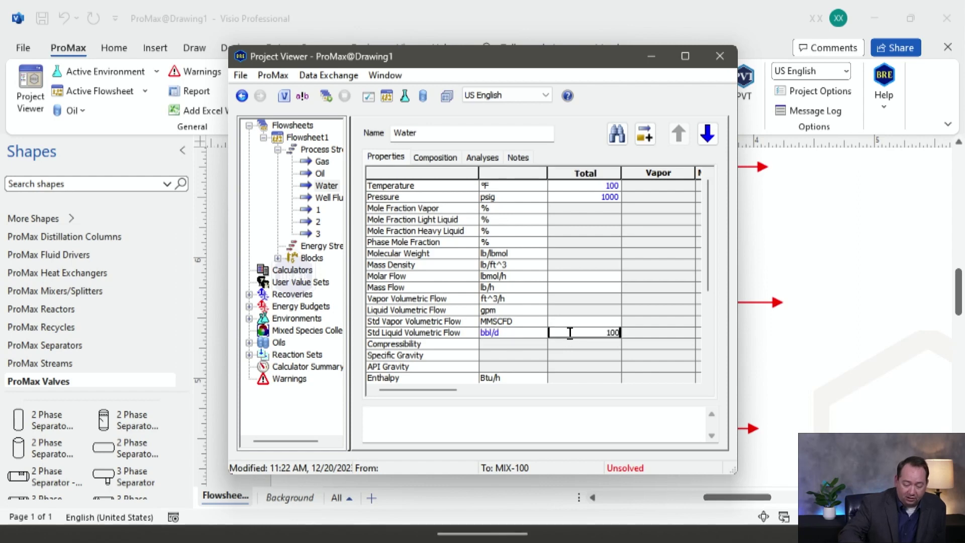
{"action": "key", "text": "Return"}
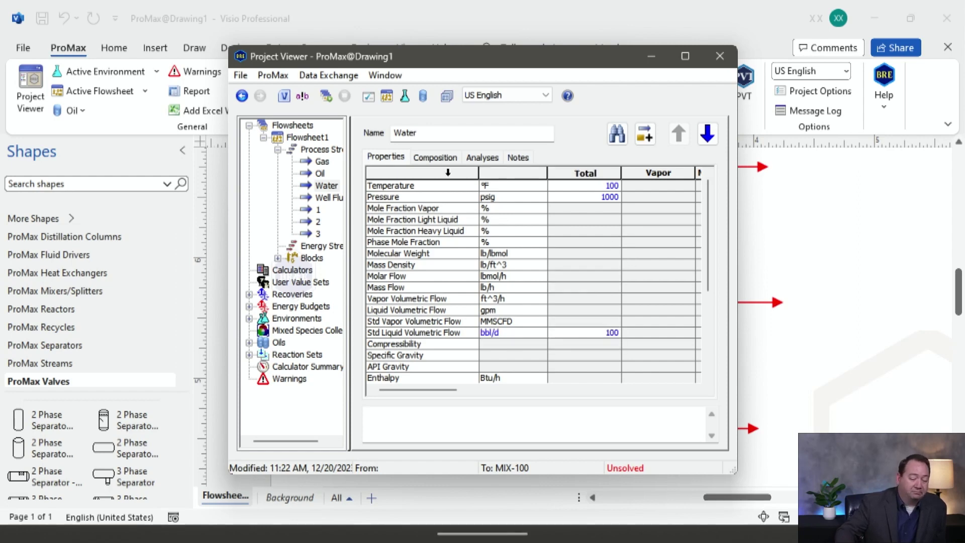
- Specify the Water stream's composition as 100% Water on a mole fraction basis and execute the flowsheet
{"action": "left_click", "coordinate": [434, 158]}
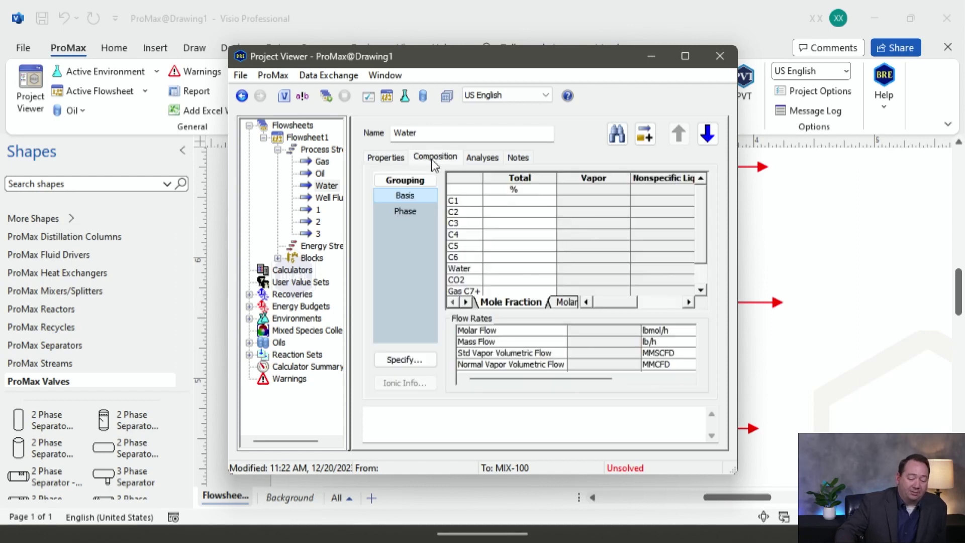
{"action": "double_click", "coordinate": [521, 231]}
{"action": "left_click", "coordinate": [523, 172]}
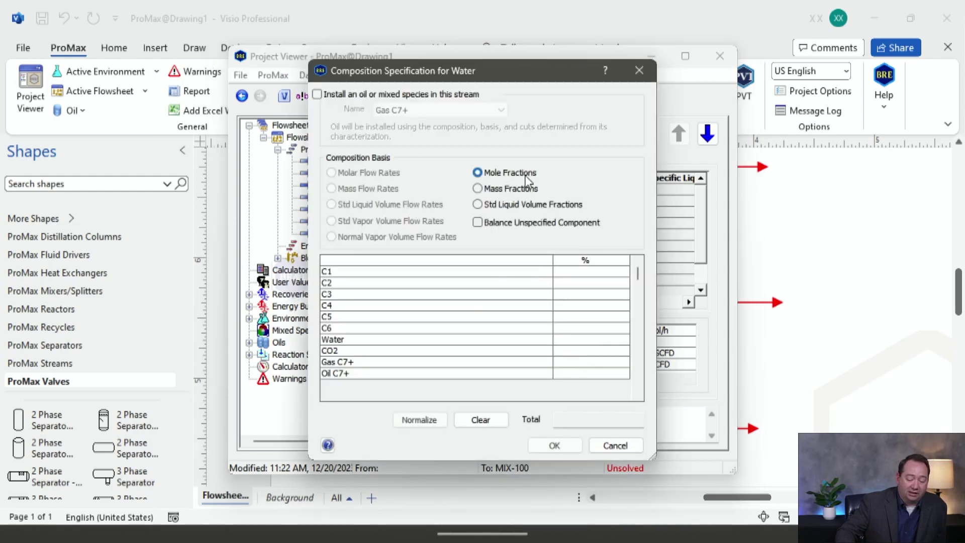
{"action": "left_click", "coordinate": [582, 340]}
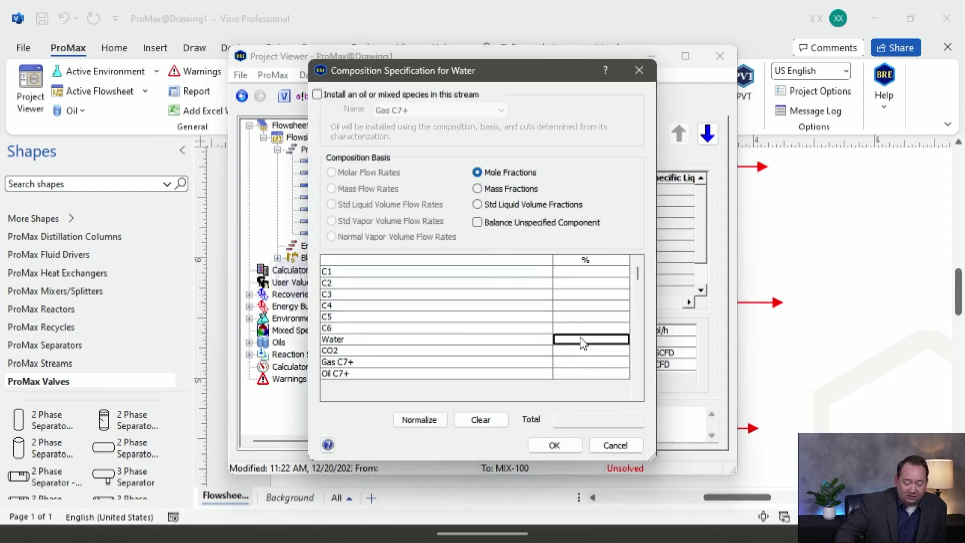
{"action": "type", "text": "100"}
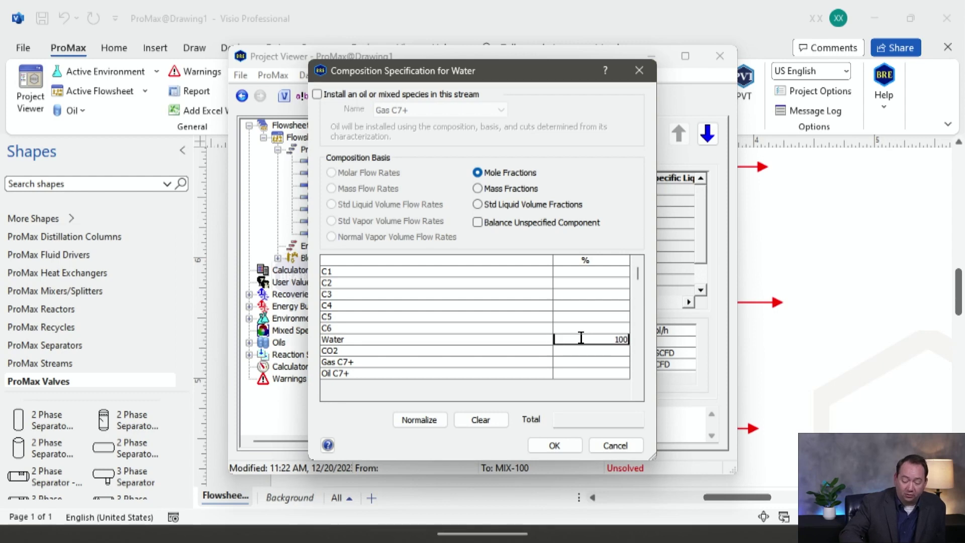
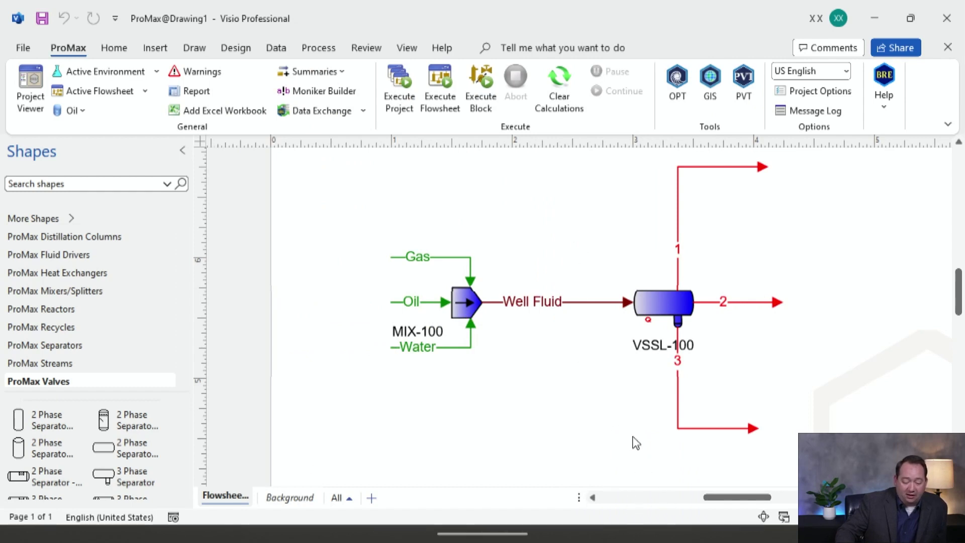
{"action": "scroll", "coordinate": [732, 502], "scroll_direction": "right", "scroll_amount": 2}
{"action": "left_click", "coordinate": [440, 90]}
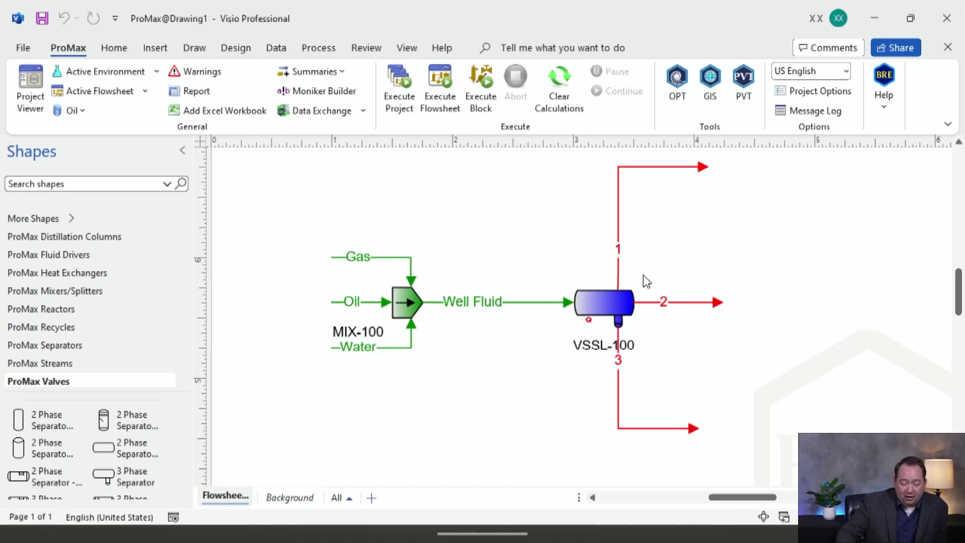
- Add an energy stream to the flowsheet and connect it to the energy port of separator VSSL-100
{"action": "scroll", "coordinate": [60, 361], "scroll_direction": "down", "scroll_amount": 1}
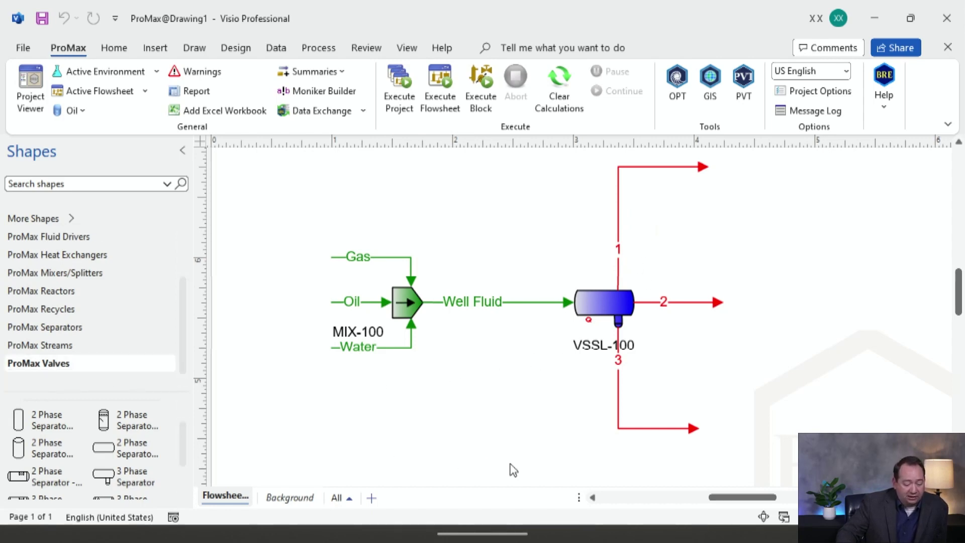
{"action": "right_click", "coordinate": [507, 388]}
{"action": "left_click", "coordinate": [524, 347]}
{"action": "left_click_drag", "start_coordinate": [532, 353], "coordinate": [589, 318]}
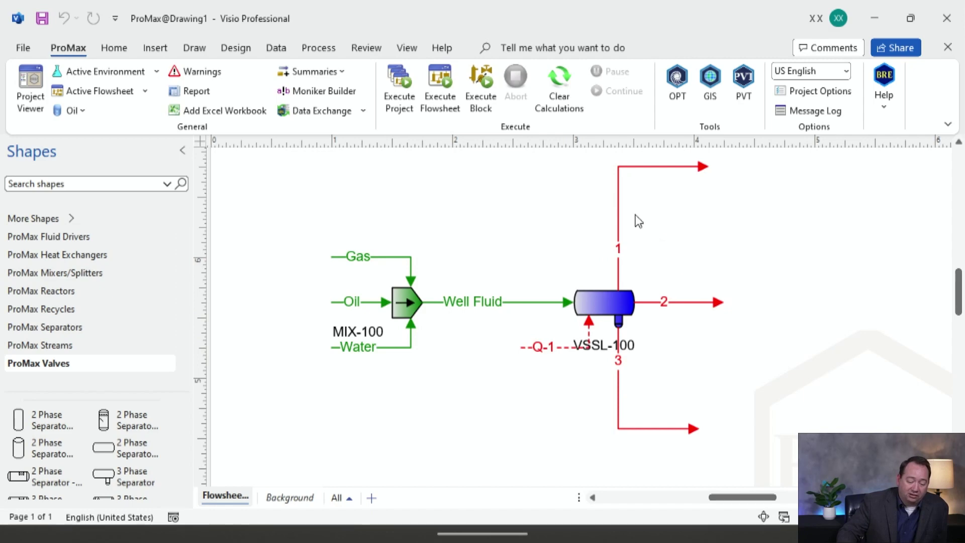
- Set the separator's overhead stream 1 to 120 °F and 500 psig, and execute the flowsheet
{"action": "double_click", "coordinate": [617, 202]}
{"action": "left_click", "coordinate": [578, 190]}
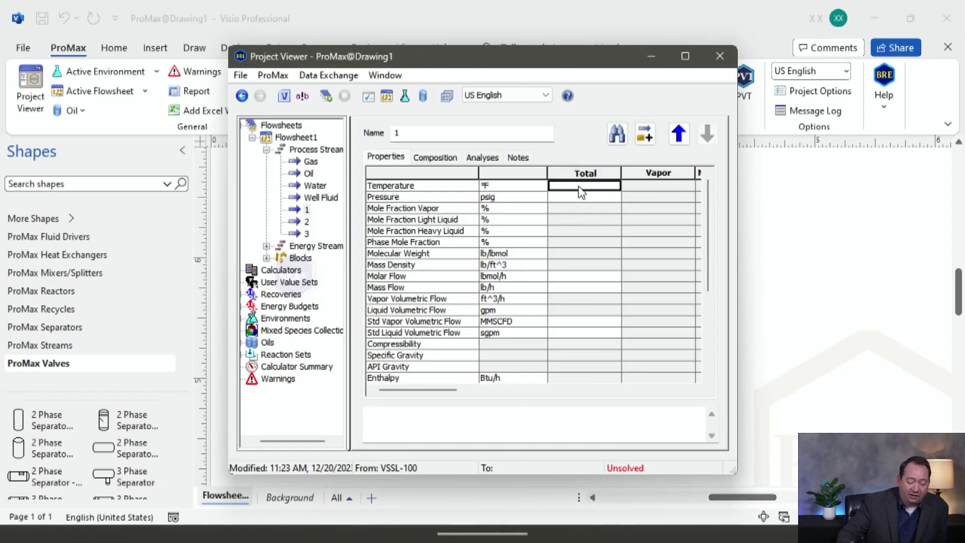
{"action": "type", "text": "12"}
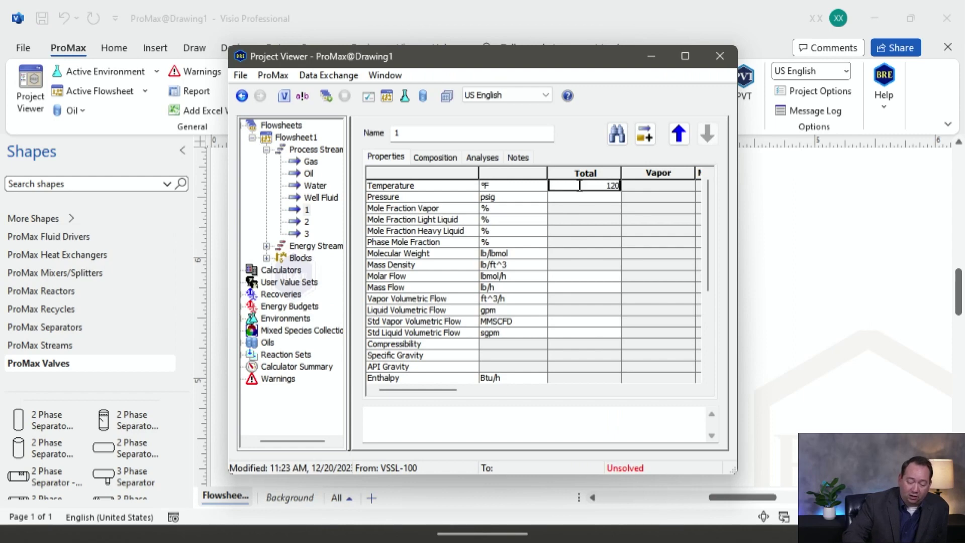
{"action": "type", "text": "0"}
{"action": "key", "text": "Return"}
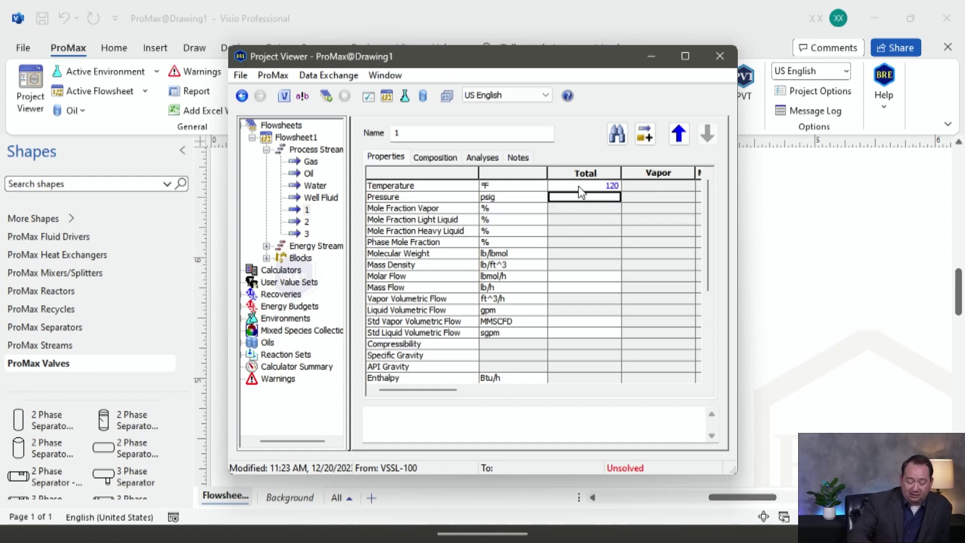
{"action": "type", "text": "500"}
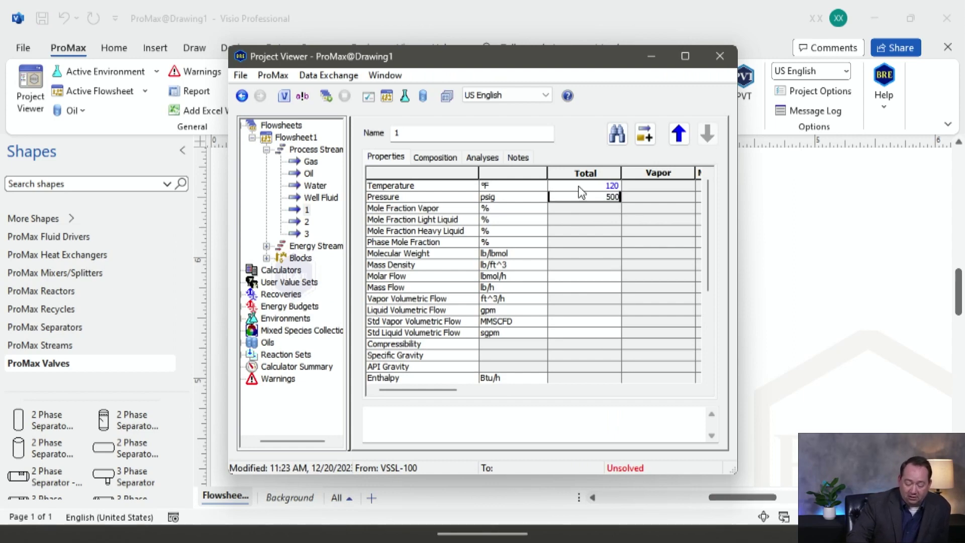
{"action": "key", "text": "Return"}
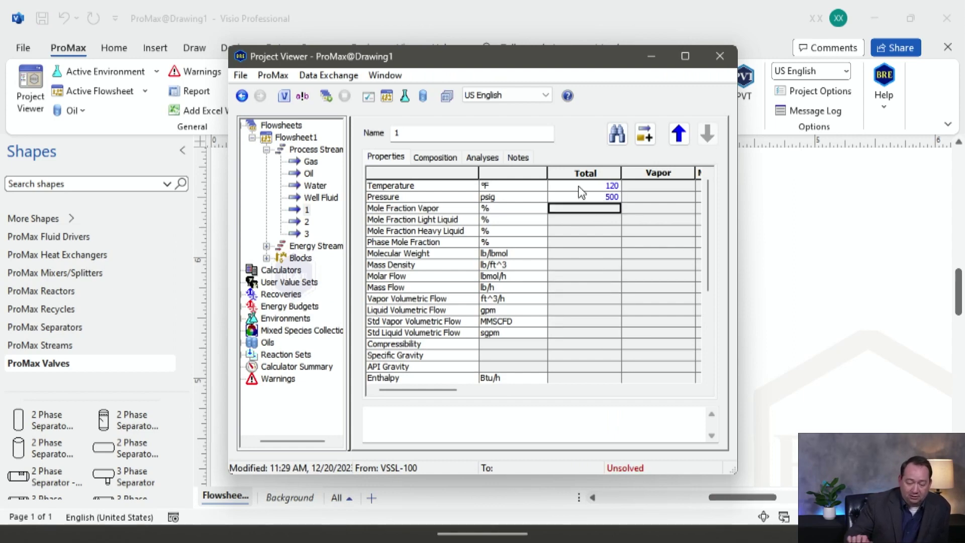
{"action": "left_click", "coordinate": [725, 53]}
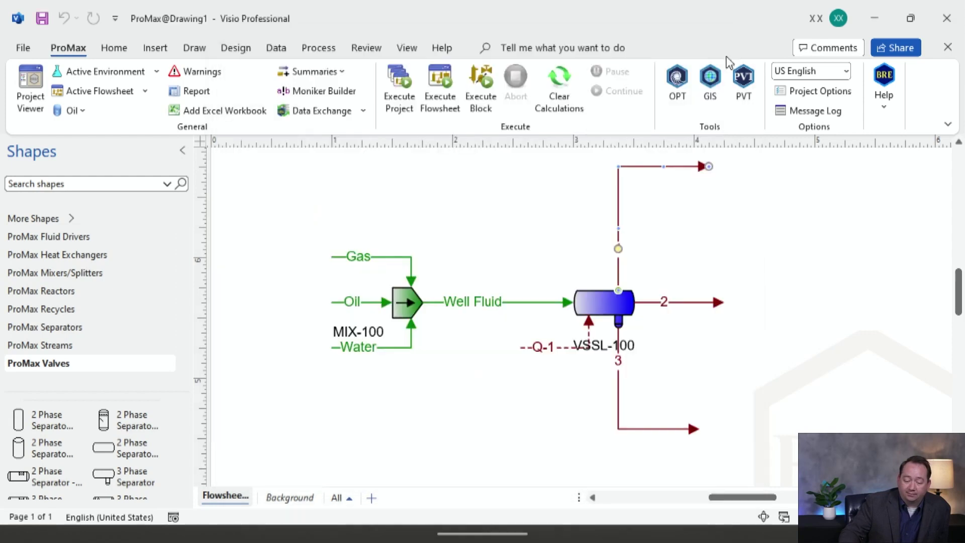
{"action": "left_click", "coordinate": [445, 78]}
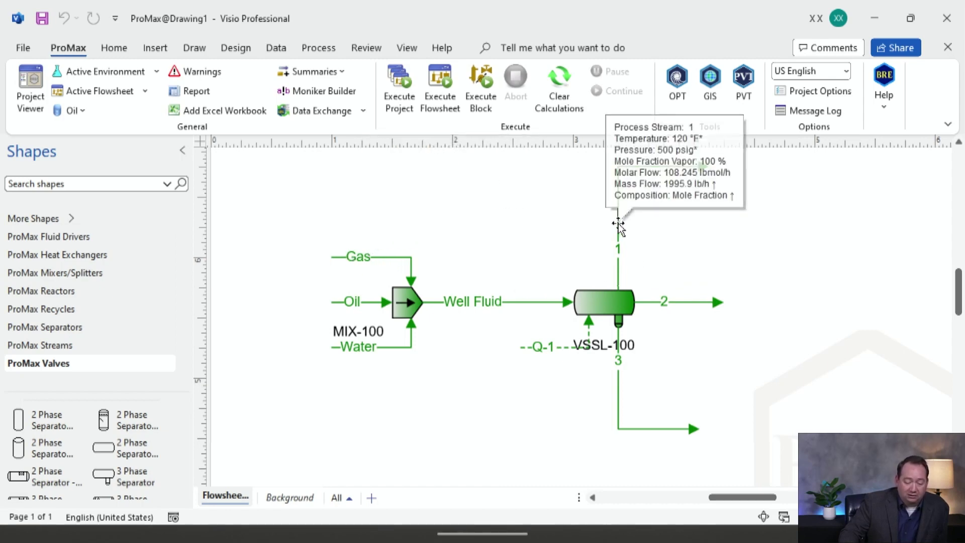
- Copy the moniker of stream 1's total Std Vapor Volumetric Flow to the clipboard and return to the flowsheet
{"action": "mouse_move", "coordinate": [618, 224]}
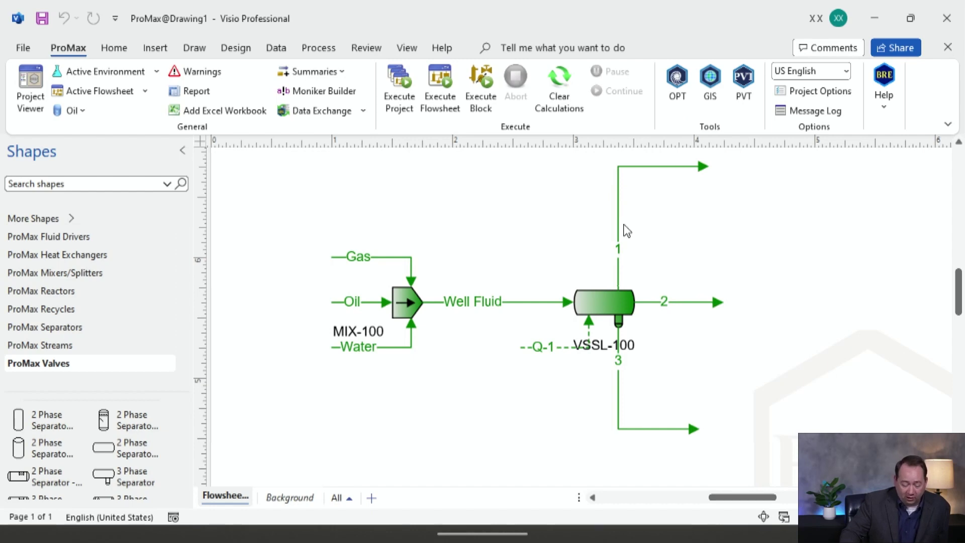
{"action": "double_click", "coordinate": [617, 213]}
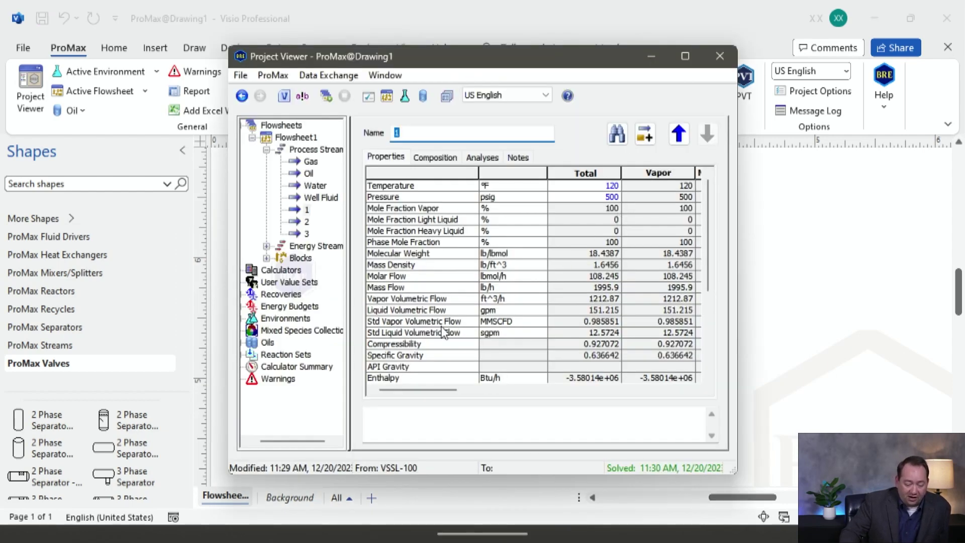
{"action": "left_click", "coordinate": [578, 322]}
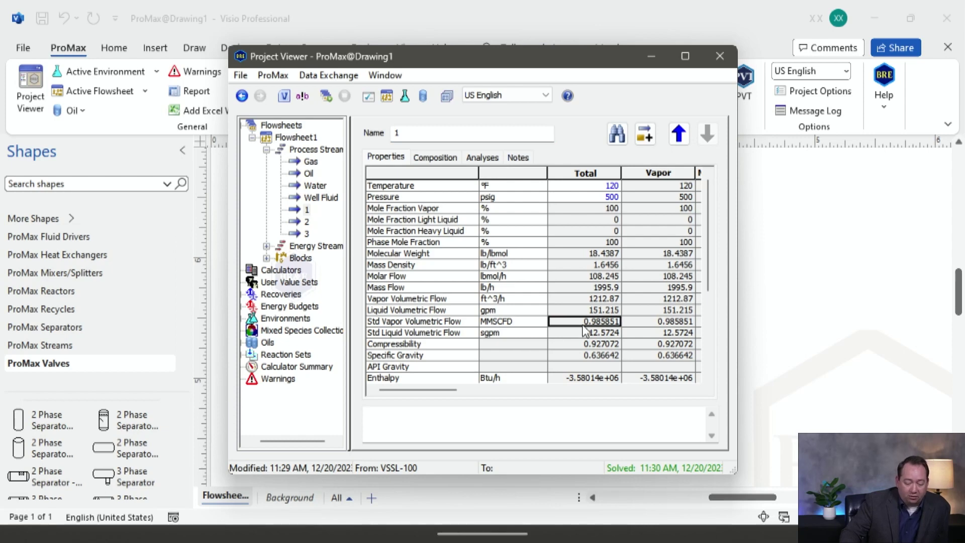
{"action": "mouse_move", "coordinate": [586, 324]}
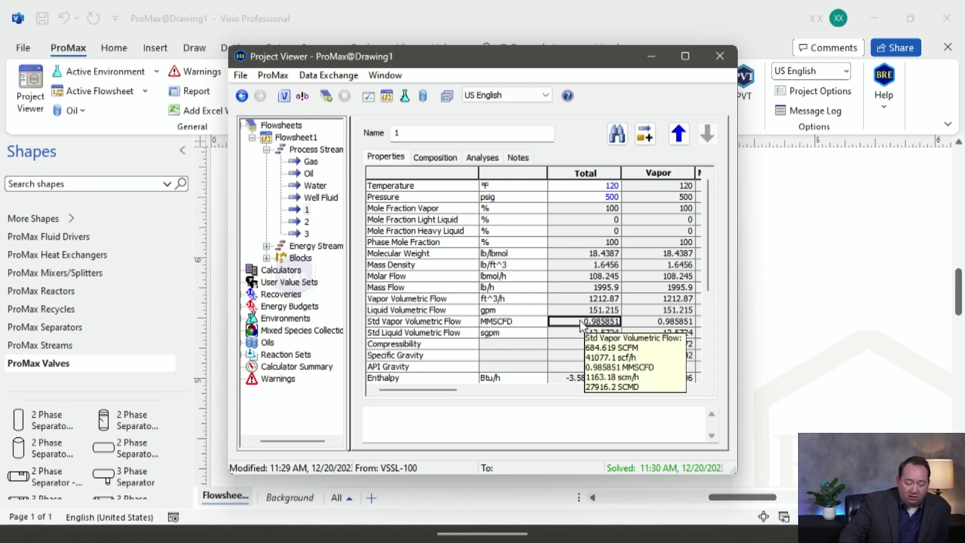
{"action": "right_click", "coordinate": [582, 326]}
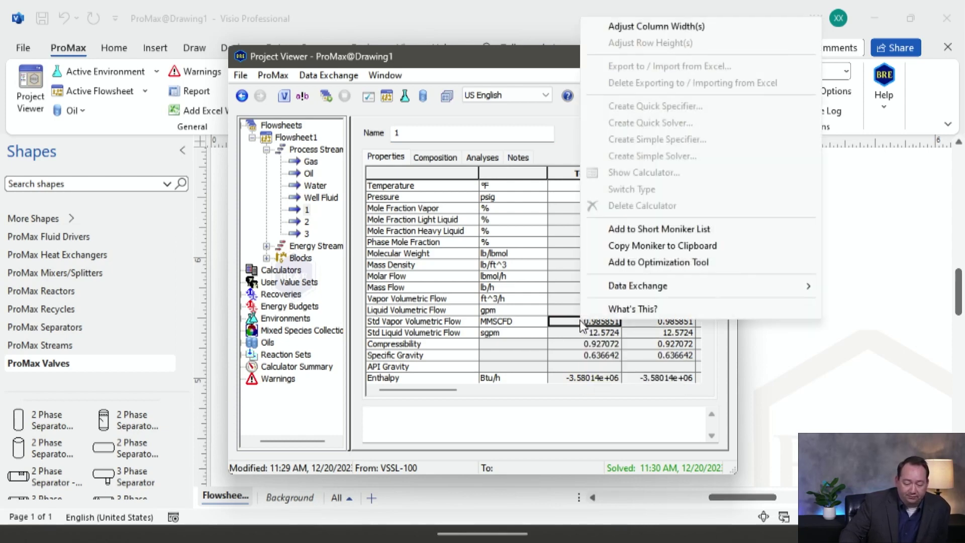
{"action": "left_click", "coordinate": [756, 249]}
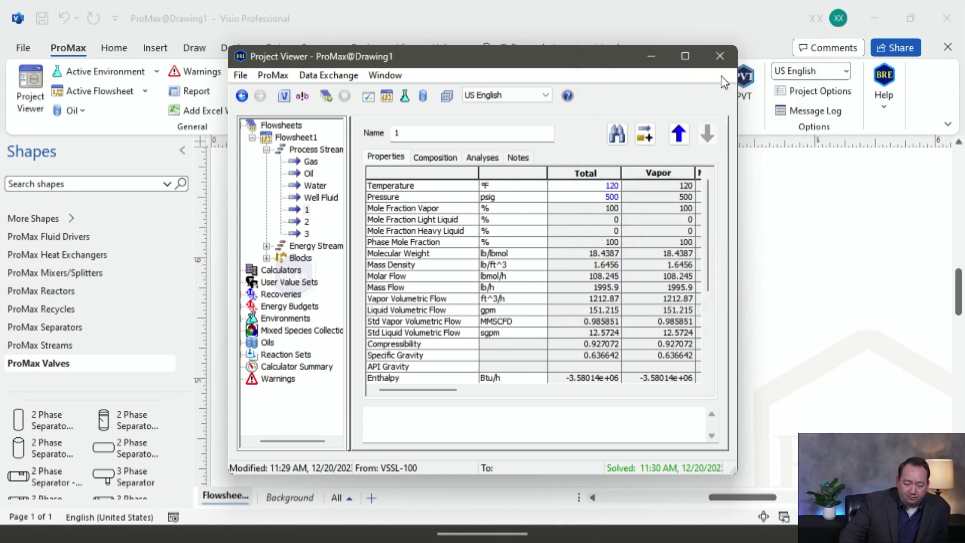
{"action": "left_click", "coordinate": [722, 57]}
{"action": "left_click", "coordinate": [724, 250]}
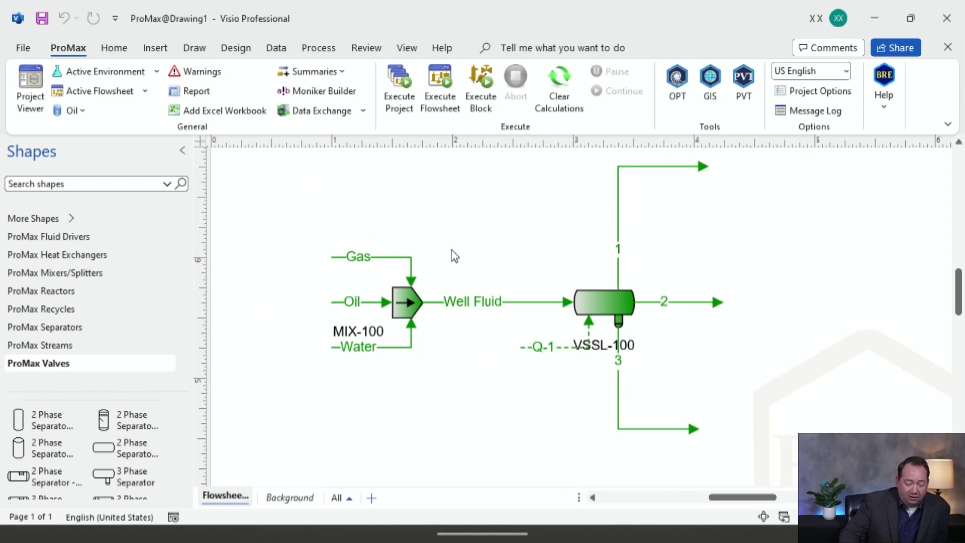
- Create a quick solver on the Gas stream's total Std Vapor Volumetric Flow
{"action": "double_click", "coordinate": [388, 255]}
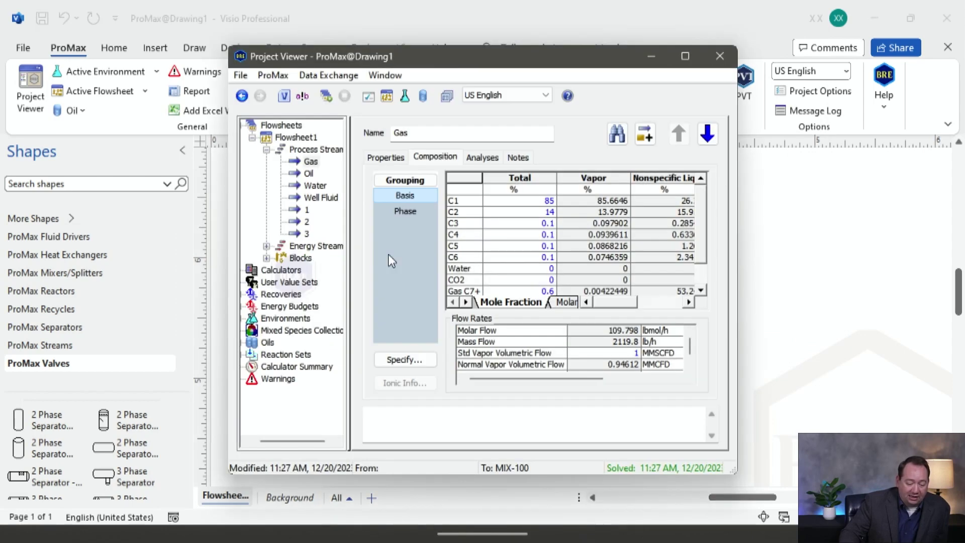
{"action": "left_click", "coordinate": [377, 158]}
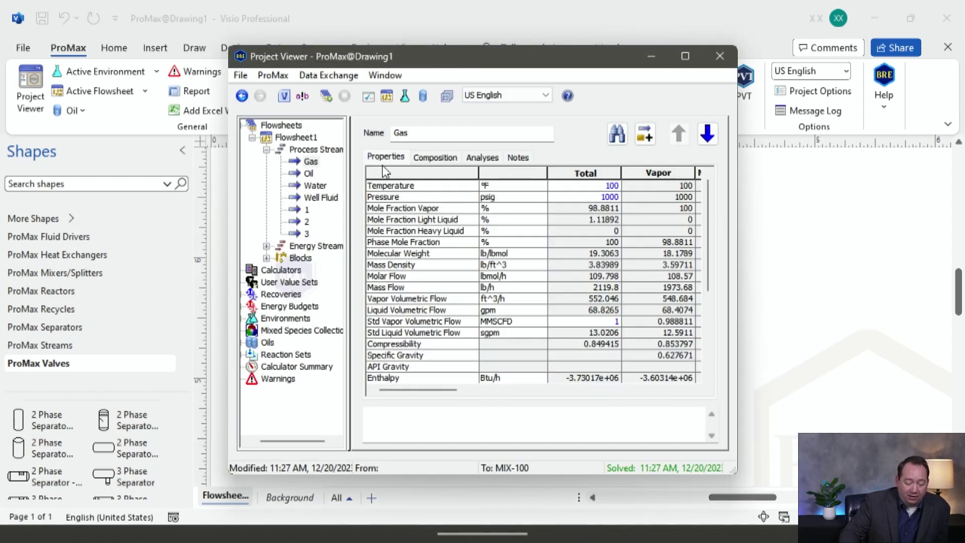
{"action": "right_click", "coordinate": [594, 324]}
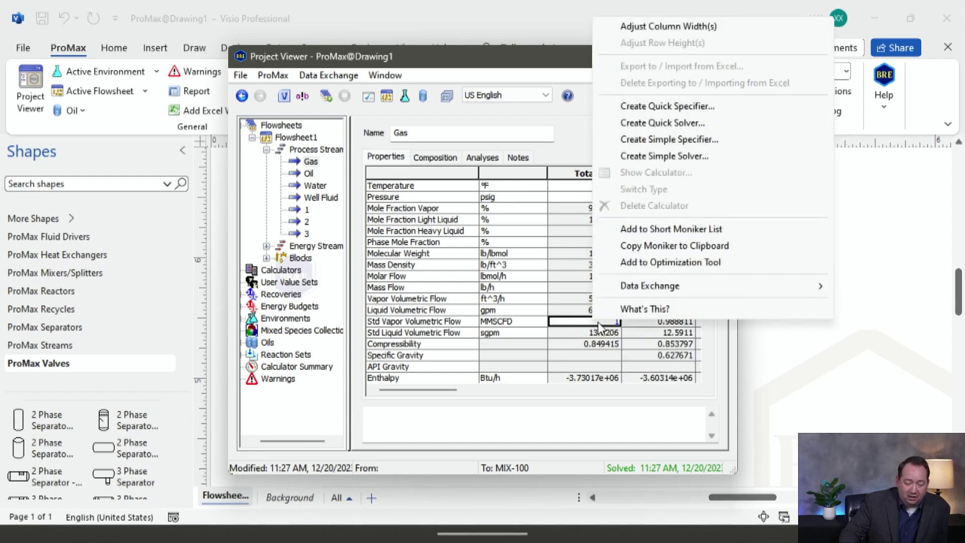
{"action": "left_click", "coordinate": [681, 125]}
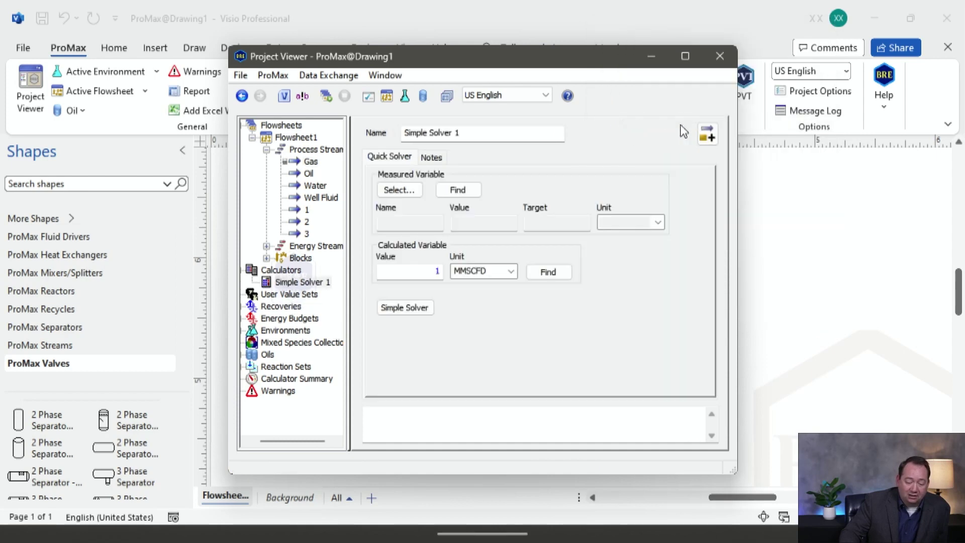
- Use the clipboard moniker as the solver's measured variable, name it Gas, and set its target to 1 MMSCFD
{"action": "left_click", "coordinate": [397, 190]}
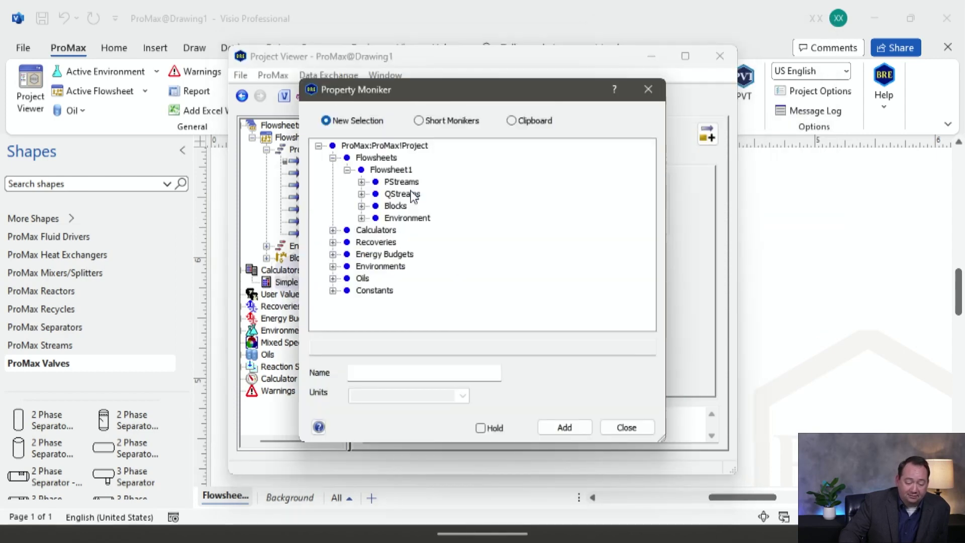
{"action": "left_click", "coordinate": [533, 122]}
{"action": "left_click", "coordinate": [432, 371]}
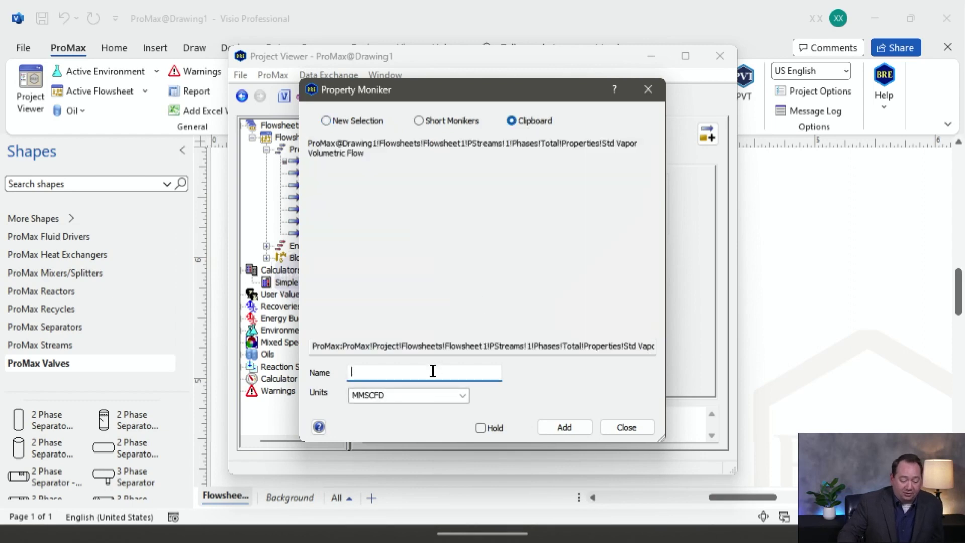
{"action": "type", "text": "Gas"}
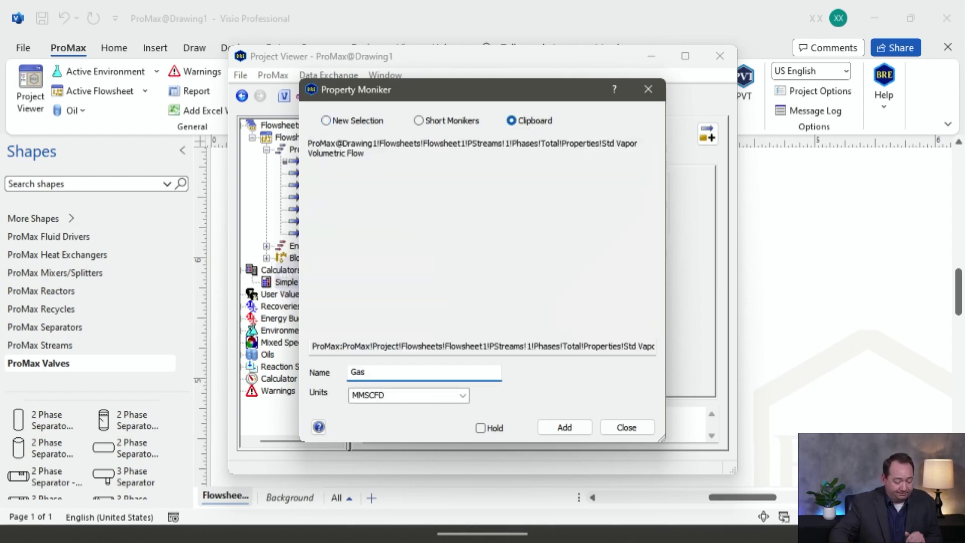
{"action": "left_click", "coordinate": [548, 426]}
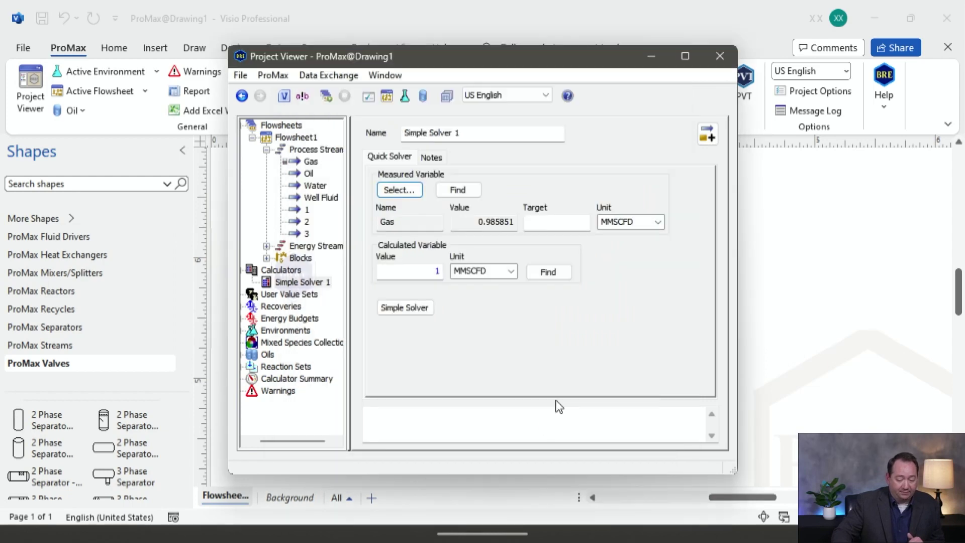
{"action": "left_click", "coordinate": [556, 222]}
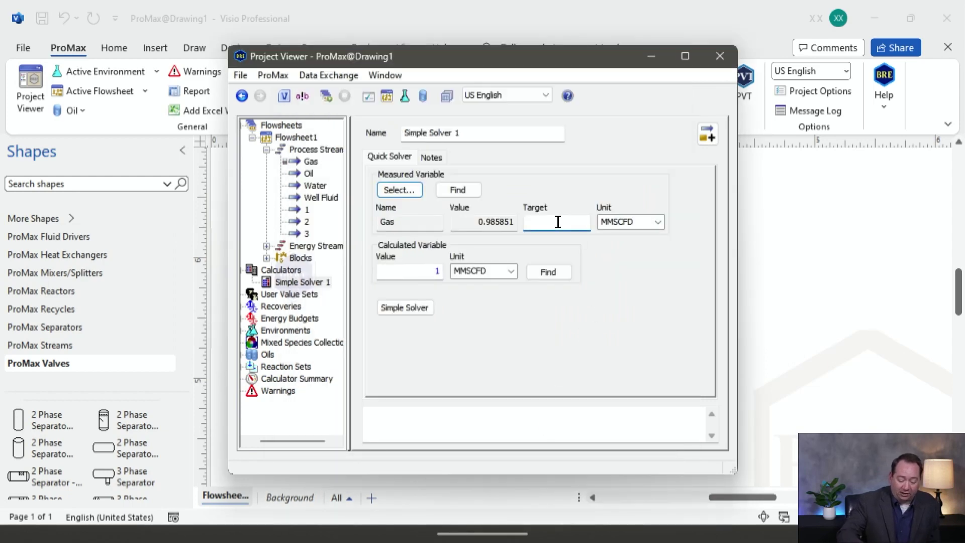
{"action": "key", "text": "Tab"}
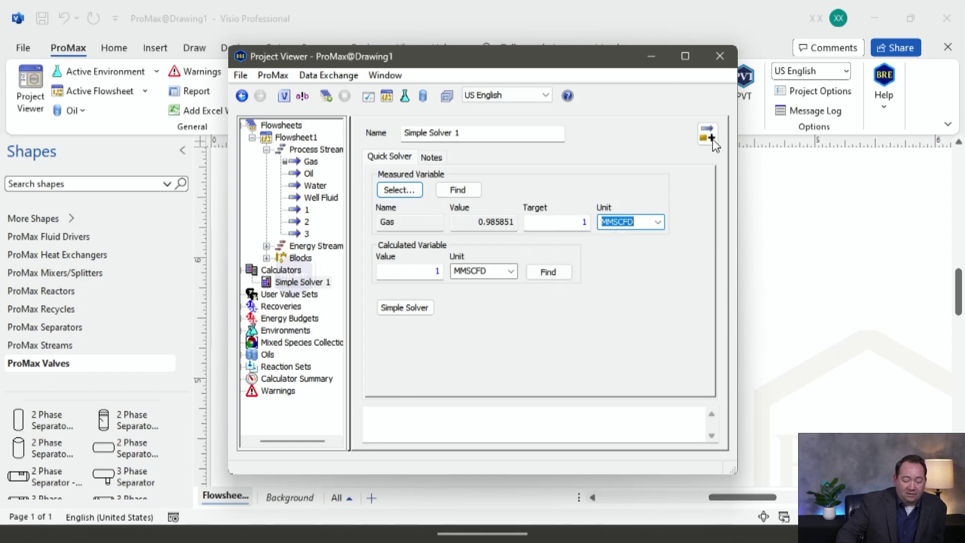
- Rename the gas flow's quick solver to Gas Solver and return to the flowsheet
{"action": "left_click", "coordinate": [465, 132]}
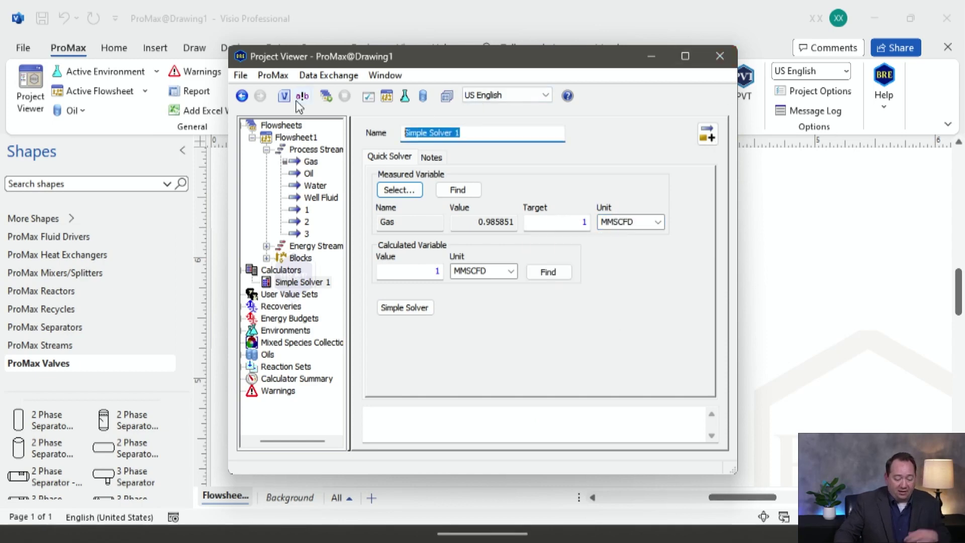
{"action": "type", "text": "Gas Solver"}
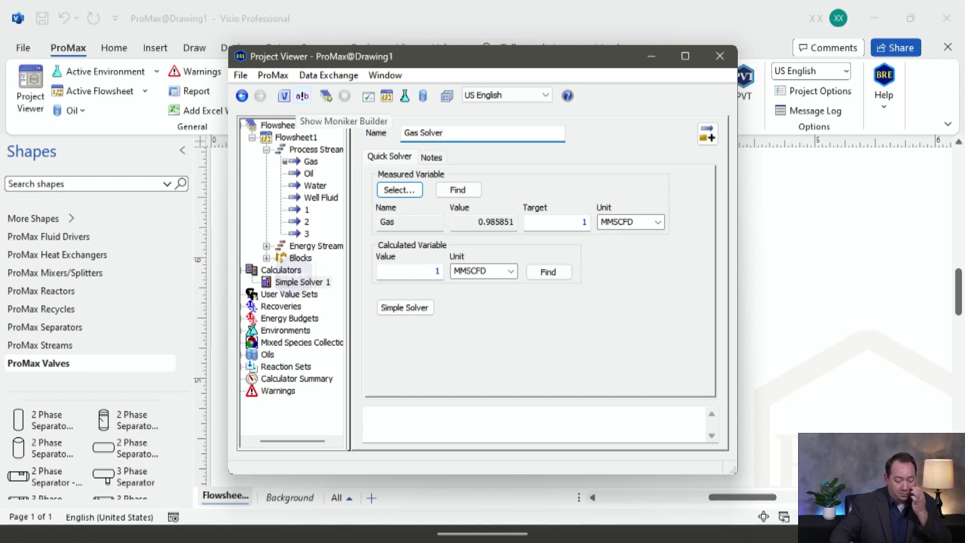
{"action": "left_click", "coordinate": [722, 56]}
{"action": "left_click", "coordinate": [553, 231]}
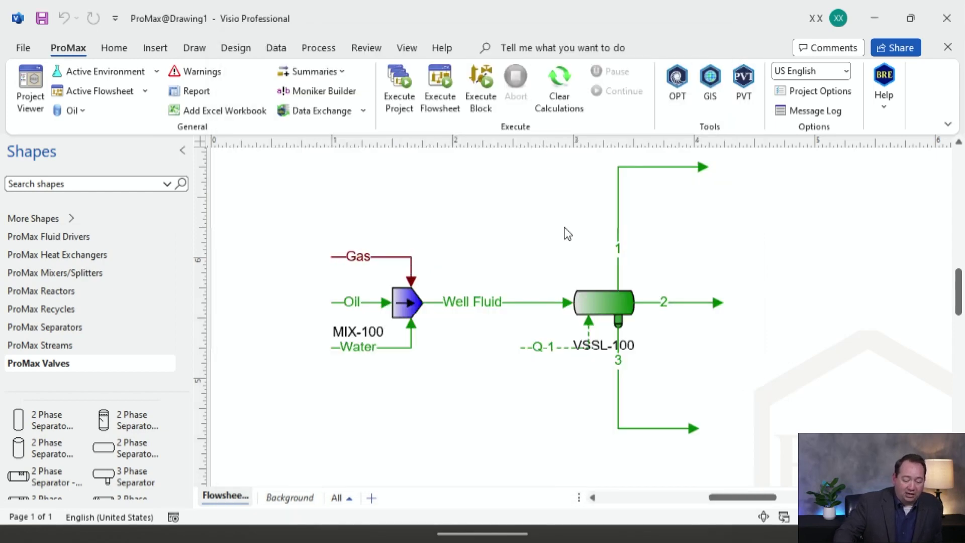
- Set stream 2's Std Liquid Volumetric Flow unit to bbl/d and copy the total value's moniker to the clipboard
{"action": "double_click", "coordinate": [695, 302]}
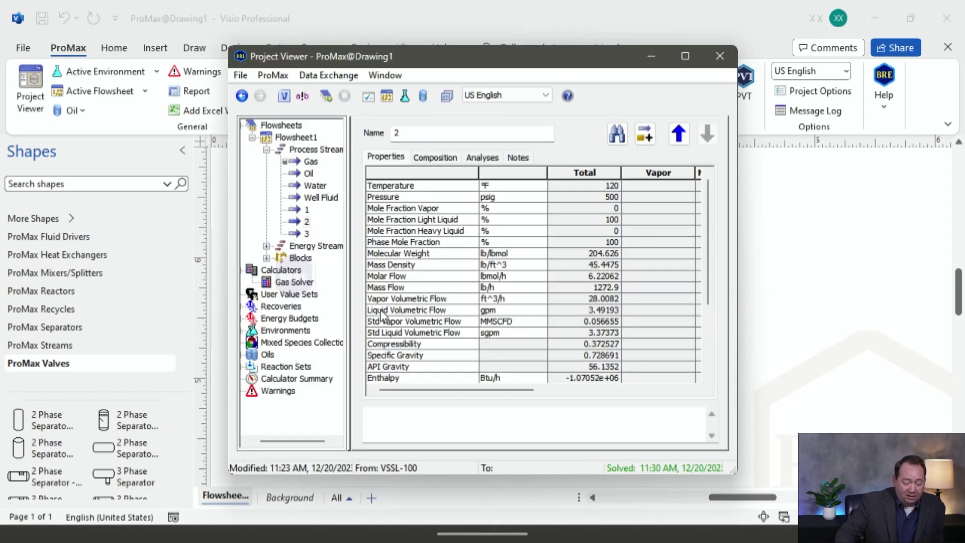
{"action": "left_click", "coordinate": [541, 333]}
{"action": "left_click", "coordinate": [504, 382]}
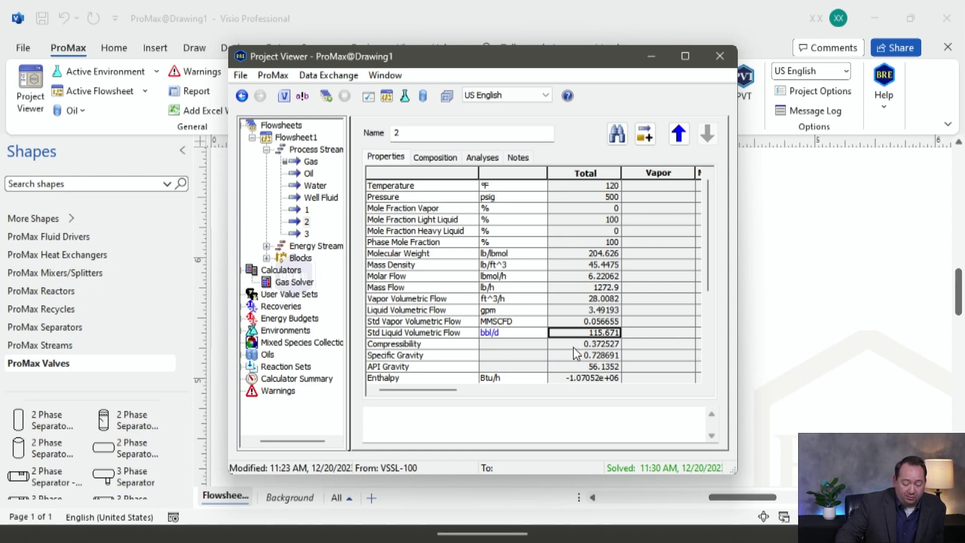
{"action": "mouse_move", "coordinate": [578, 338]}
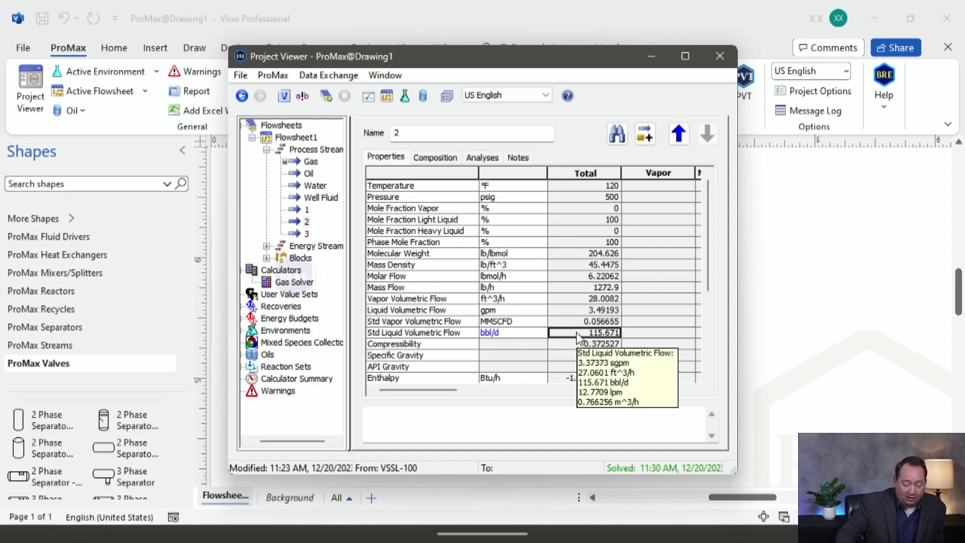
{"action": "right_click", "coordinate": [578, 338]}
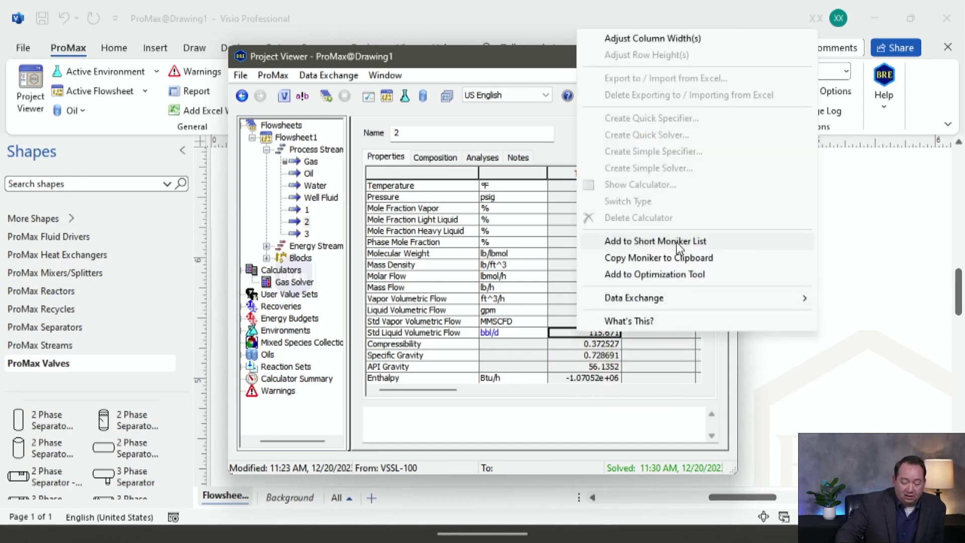
{"action": "left_click", "coordinate": [720, 265]}
{"action": "left_click", "coordinate": [729, 56]}
{"action": "left_click", "coordinate": [839, 320]}
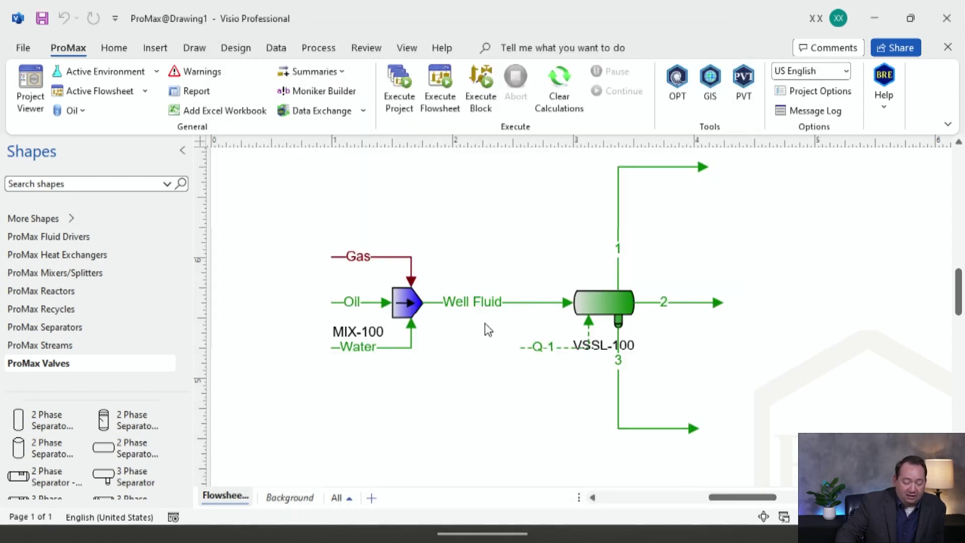
- Create a quick solver on the Oil stream's total Std Liquid Volumetric Flow
{"action": "double_click", "coordinate": [369, 301]}
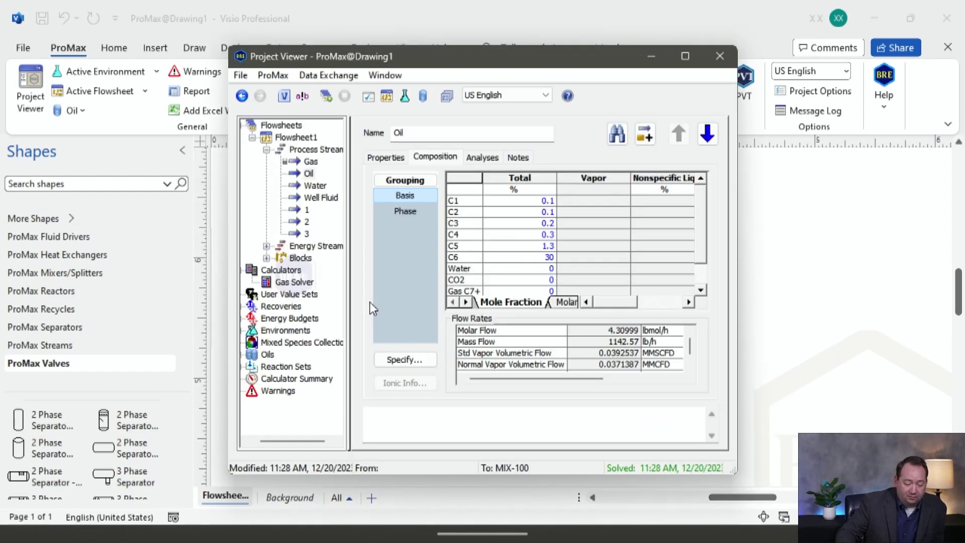
{"action": "left_click", "coordinate": [383, 158]}
{"action": "right_click", "coordinate": [595, 334]}
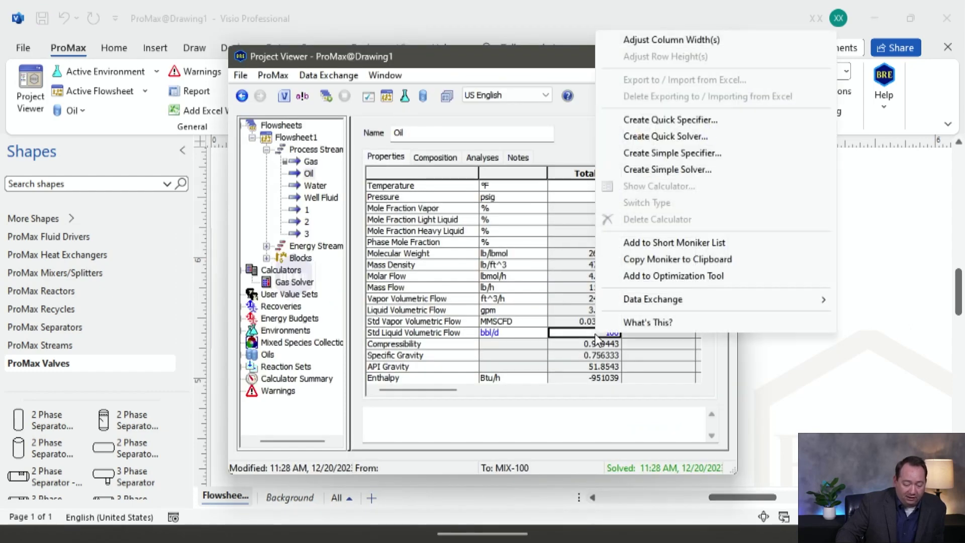
{"action": "left_click", "coordinate": [721, 137]}
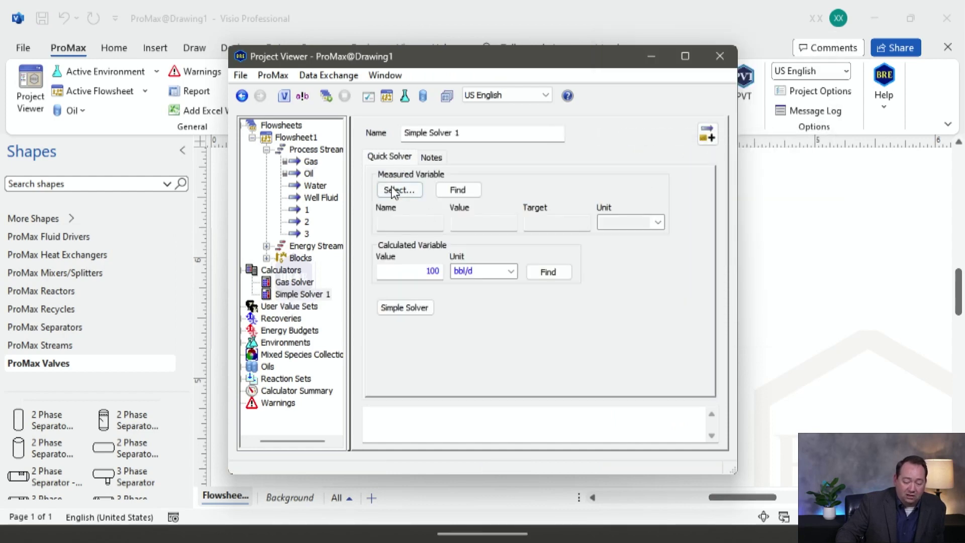
- Use the clipboard moniker as the oil solver's measured variable, name it Oil, and set its target to 100 bbl/d
{"action": "left_click", "coordinate": [417, 195]}
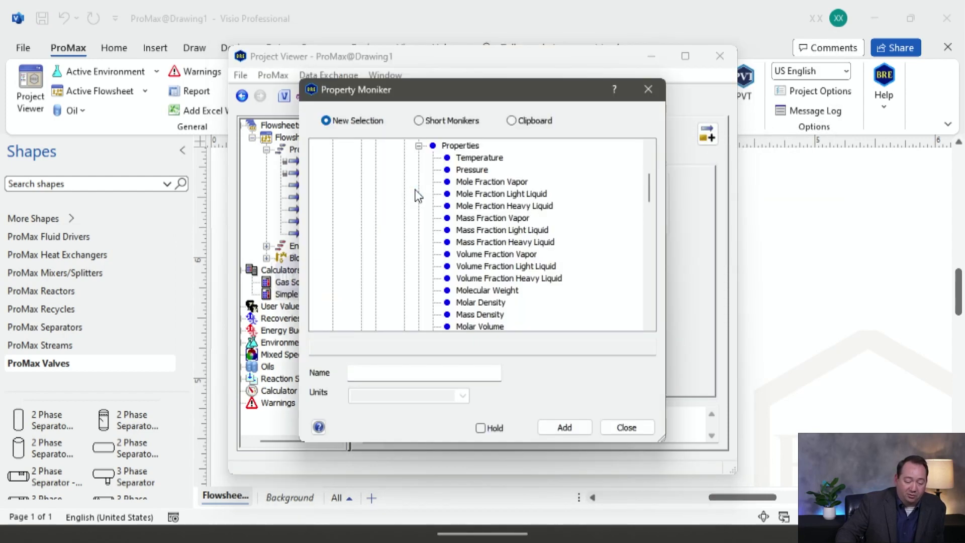
{"action": "left_click", "coordinate": [540, 121]}
{"action": "left_click", "coordinate": [427, 371]}
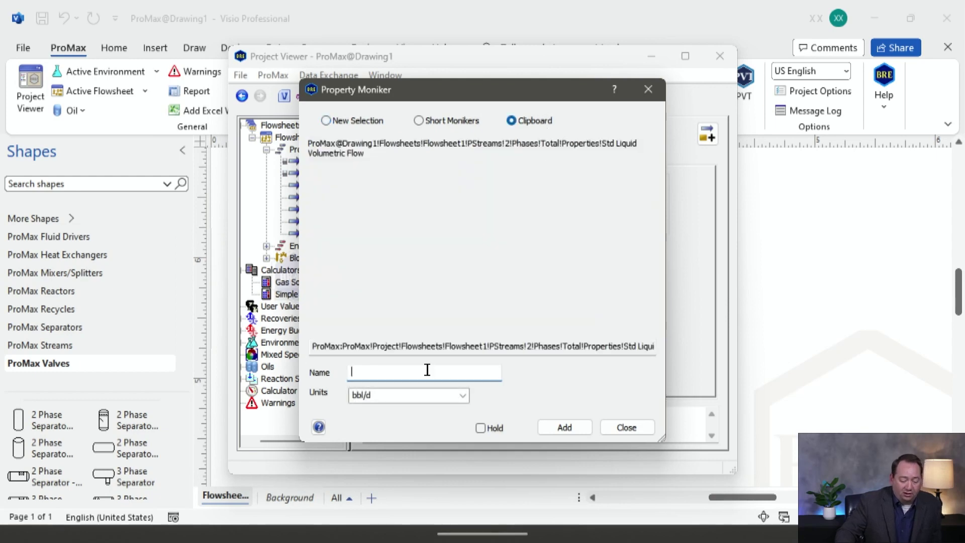
{"action": "type", "text": "Oil"}
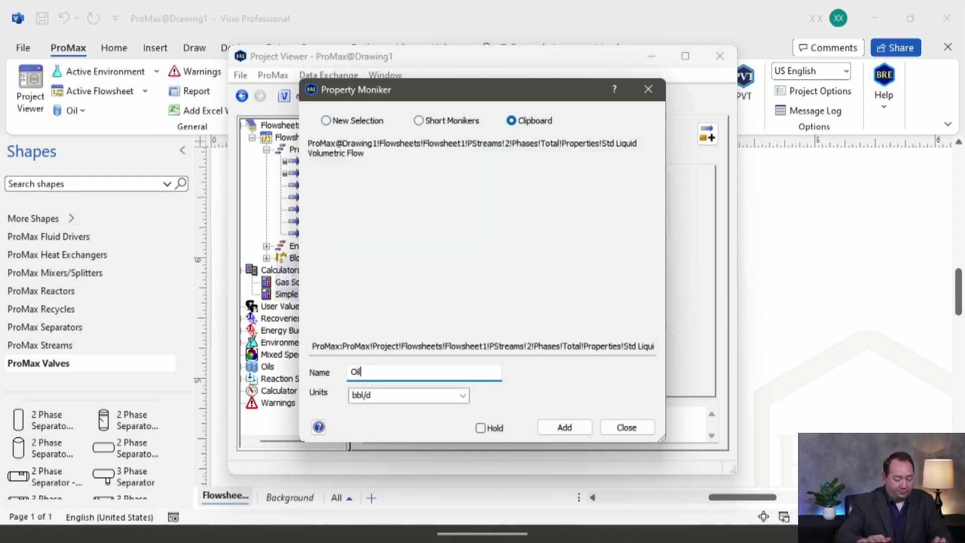
{"action": "left_click", "coordinate": [564, 426]}
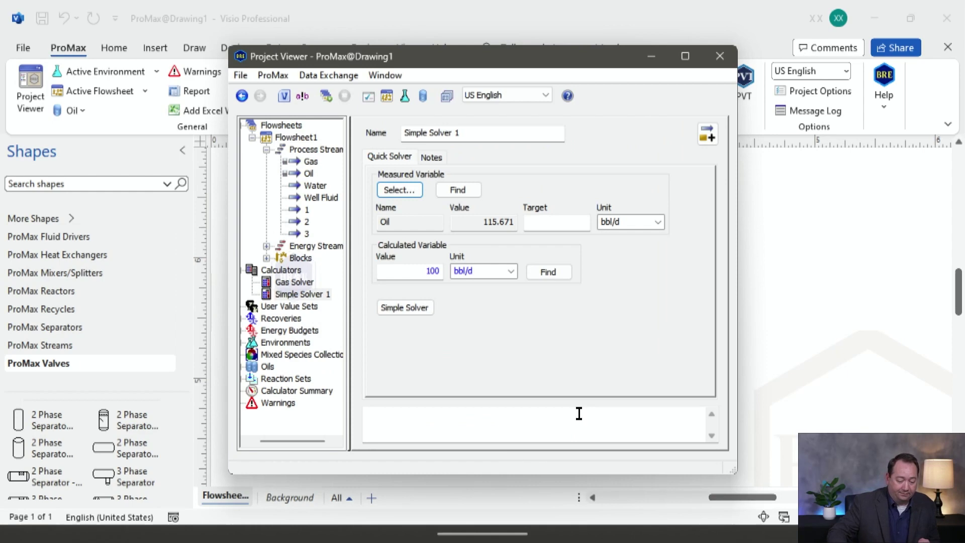
{"action": "left_click", "coordinate": [565, 221]}
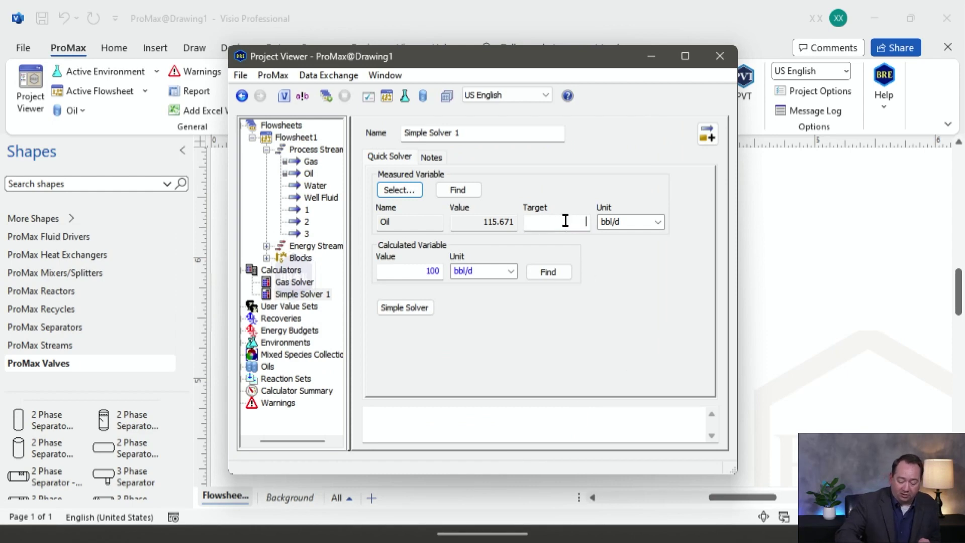
{"action": "type", "text": "100"}
{"action": "key", "text": "Tab"}
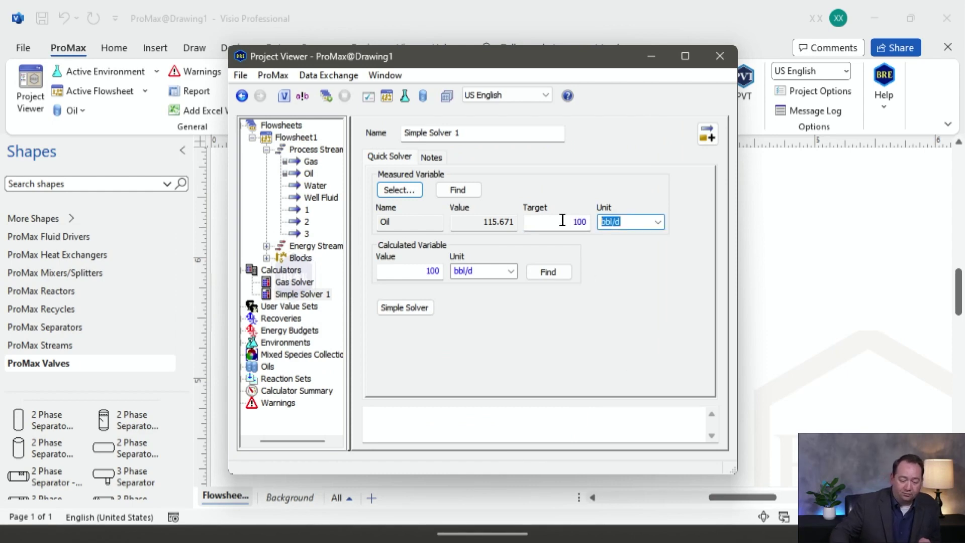
- Return to the flowsheet and execute it with the gas and oil solvers in place
{"action": "left_click", "coordinate": [720, 56]}
{"action": "left_click", "coordinate": [527, 252]}
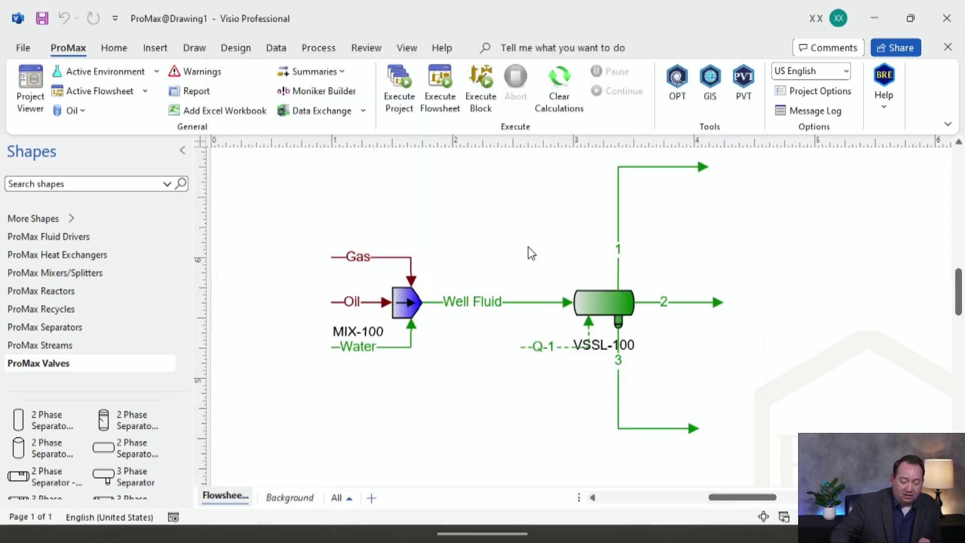
{"action": "left_click", "coordinate": [443, 81]}
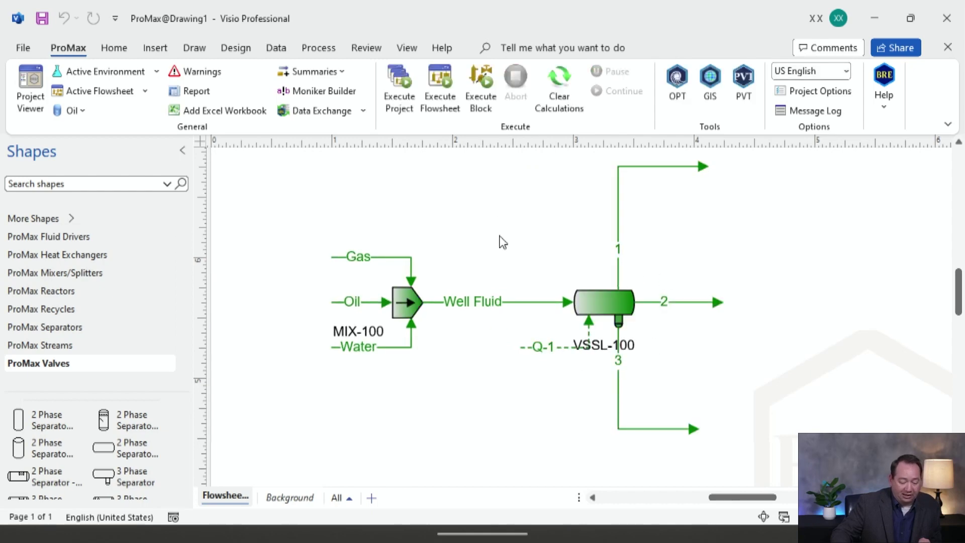
- Check stream 1's Std Vapor Volumetric Flow and stream 2's Std Liquid Volumetric Flow against the solver targets
{"action": "double_click", "coordinate": [619, 221]}
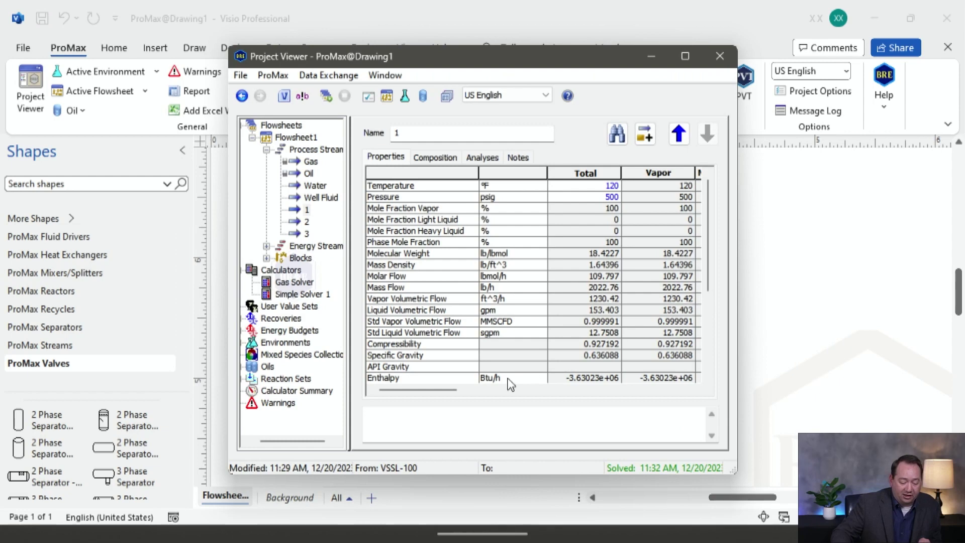
{"action": "mouse_move", "coordinate": [566, 324]}
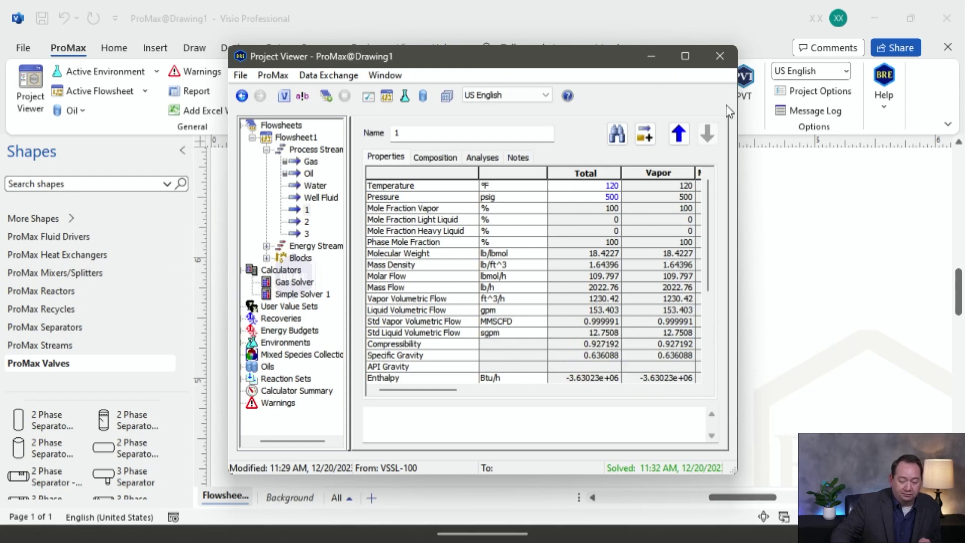
{"action": "left_click", "coordinate": [726, 59]}
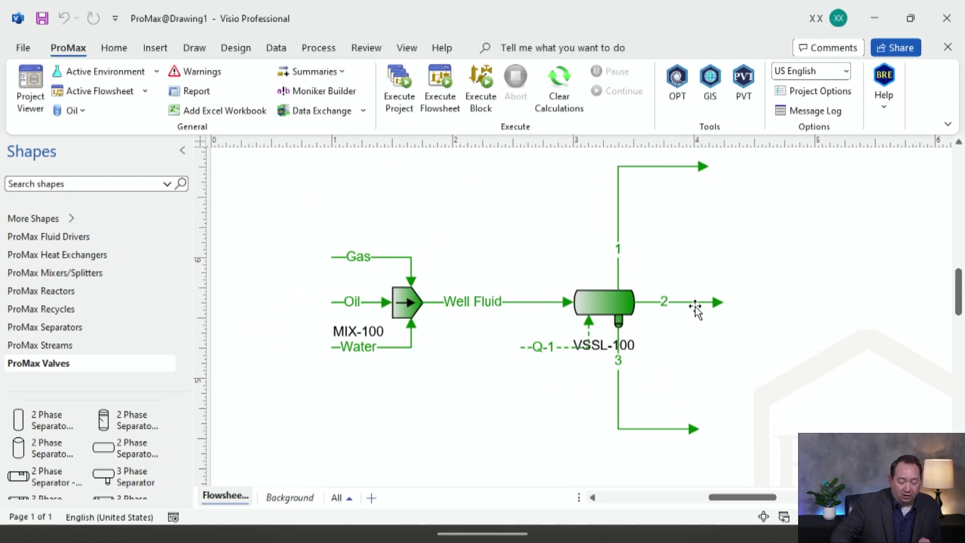
{"action": "double_click", "coordinate": [698, 303]}
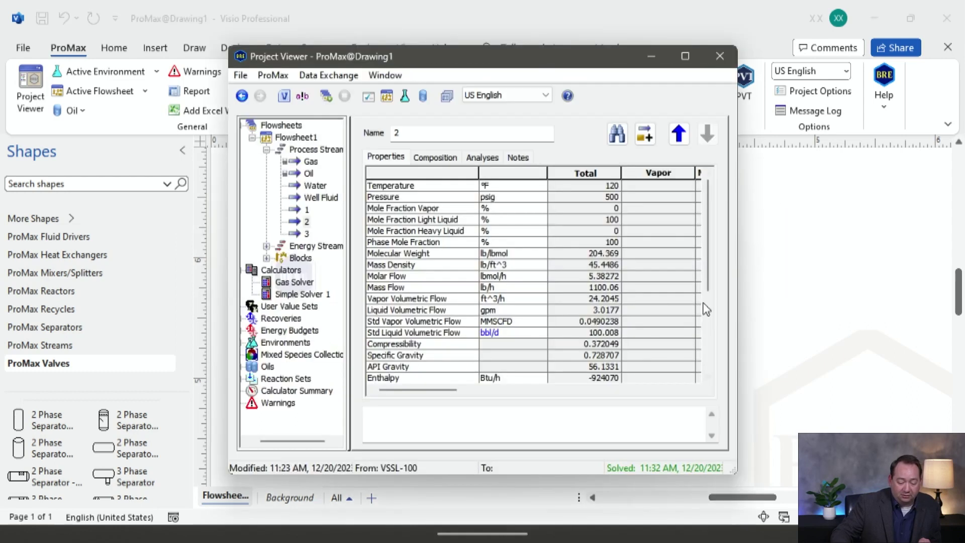
{"action": "mouse_move", "coordinate": [591, 337]}
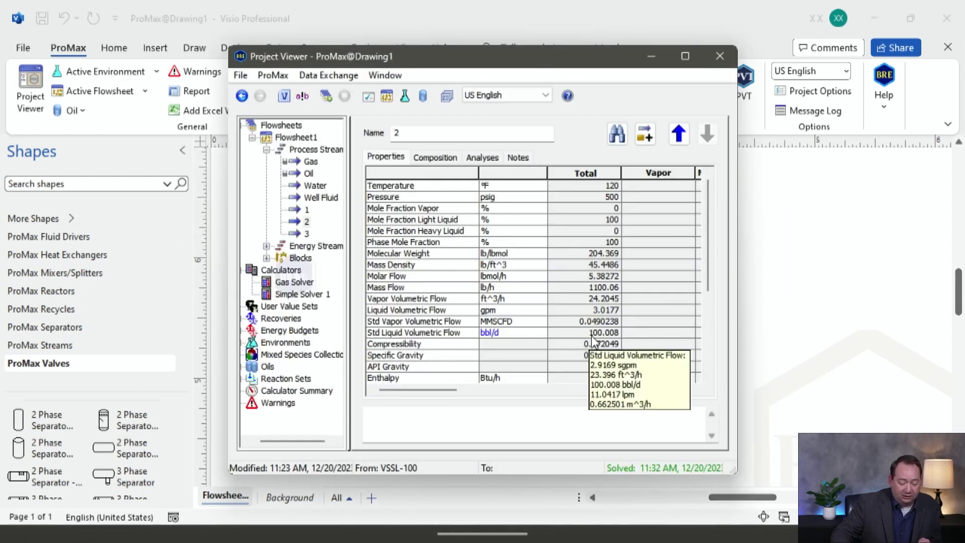
{"action": "left_click", "coordinate": [729, 60]}
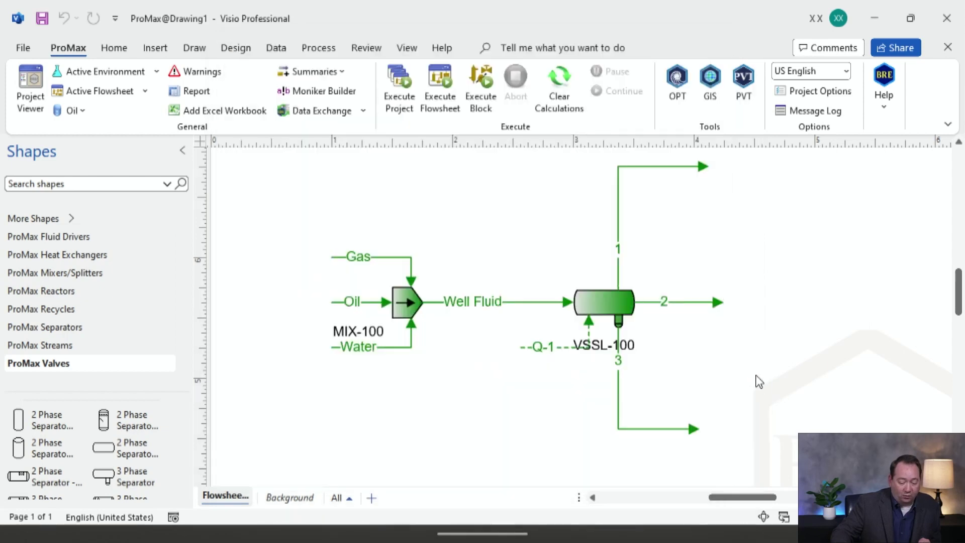
- Set stream 3's Std Liquid Volumetric Flow unit to bbl/d and copy the total value's moniker to the clipboard
{"action": "scroll", "coordinate": [743, 377], "scroll_direction": "down", "scroll_amount": 1}
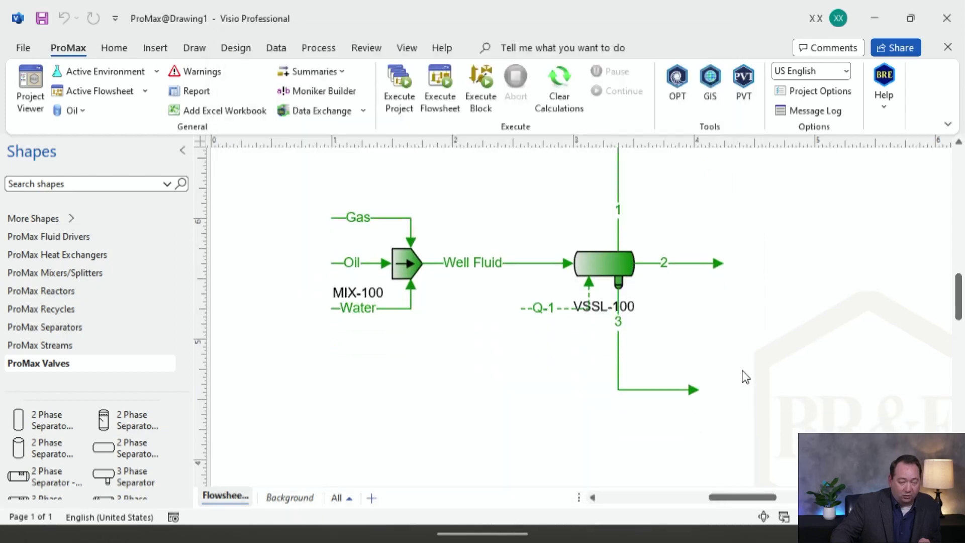
{"action": "double_click", "coordinate": [678, 381]}
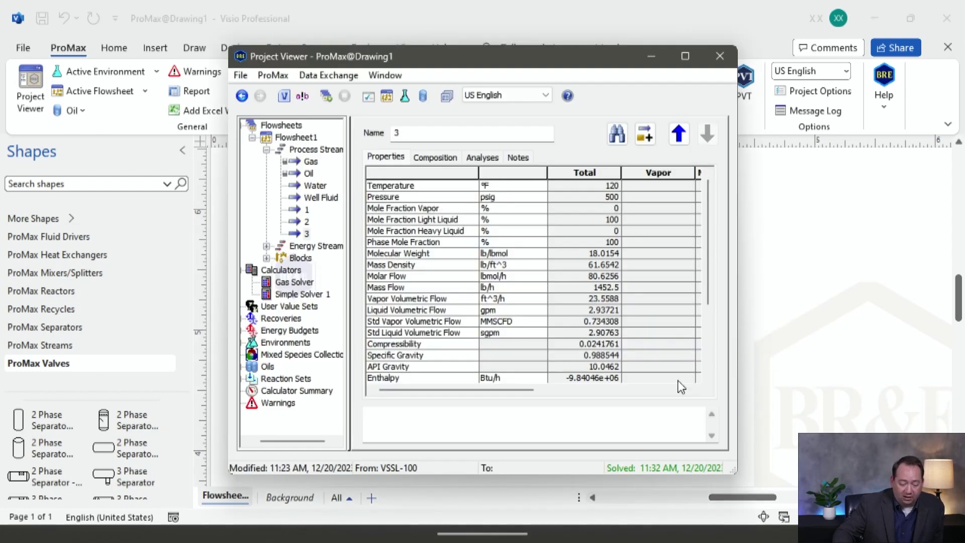
{"action": "left_click", "coordinate": [542, 332]}
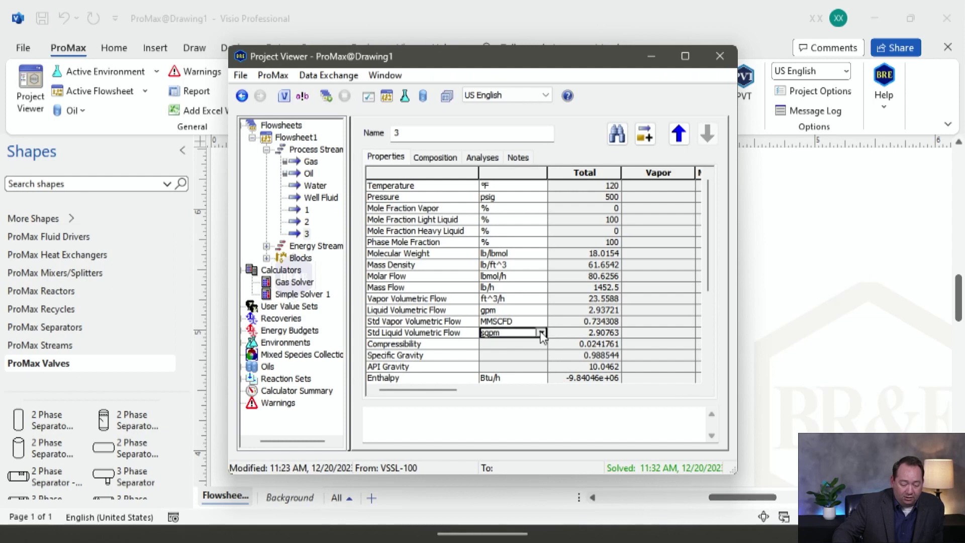
{"action": "left_click", "coordinate": [540, 332]}
{"action": "left_click", "coordinate": [512, 386]}
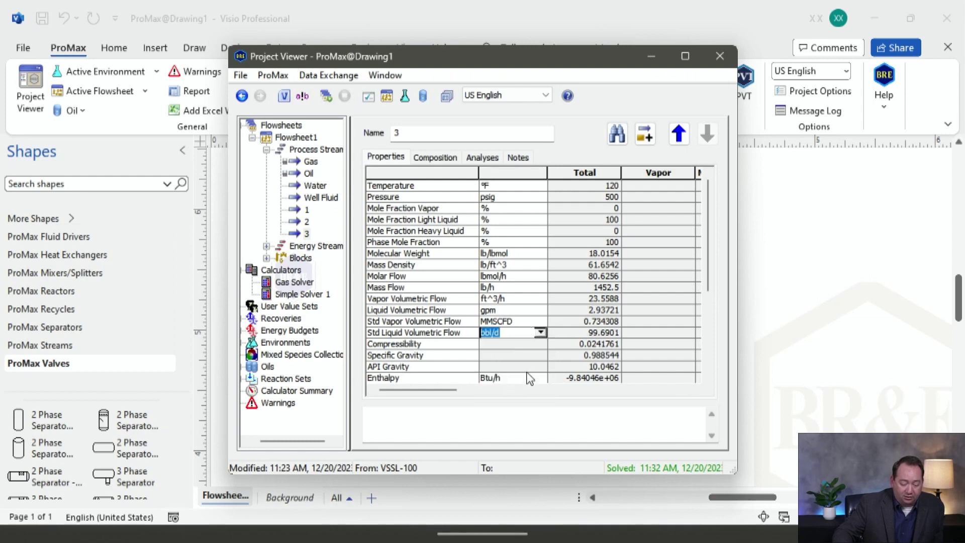
{"action": "left_click", "coordinate": [581, 333]}
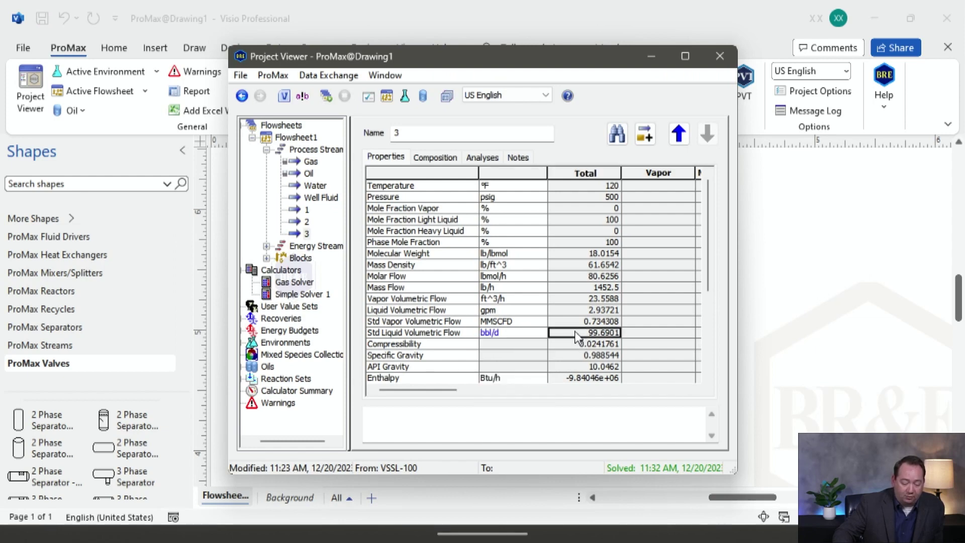
{"action": "right_click", "coordinate": [574, 336]}
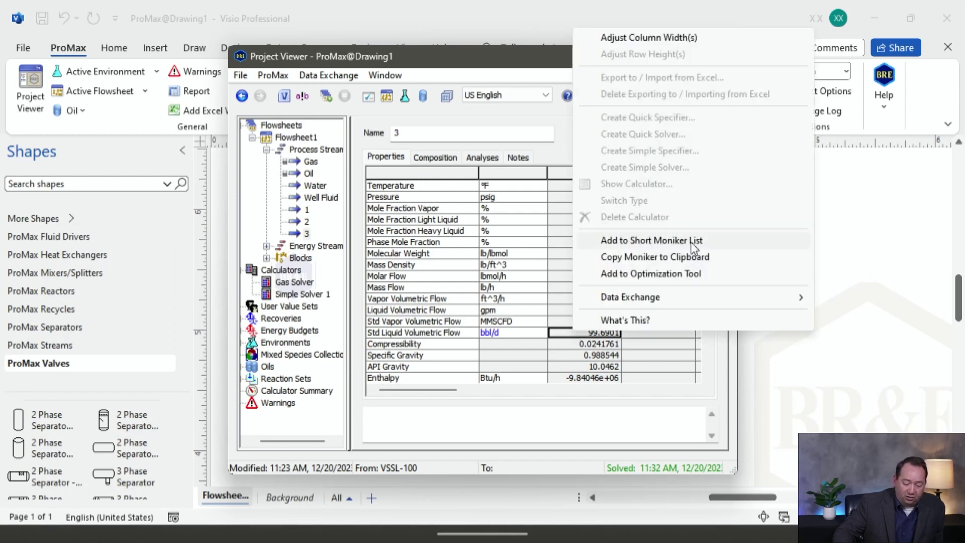
{"action": "left_click", "coordinate": [728, 265]}
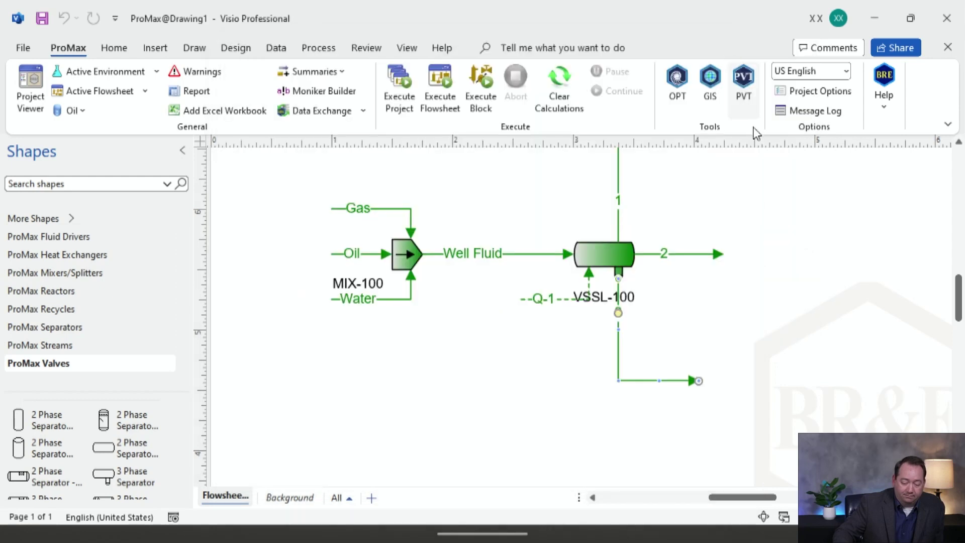
{"action": "left_click", "coordinate": [730, 57]}
{"action": "left_click", "coordinate": [812, 352]}
- Create a quick solver on the Water stream's total Std Liquid Volumetric Flow
{"action": "double_click", "coordinate": [396, 298]}
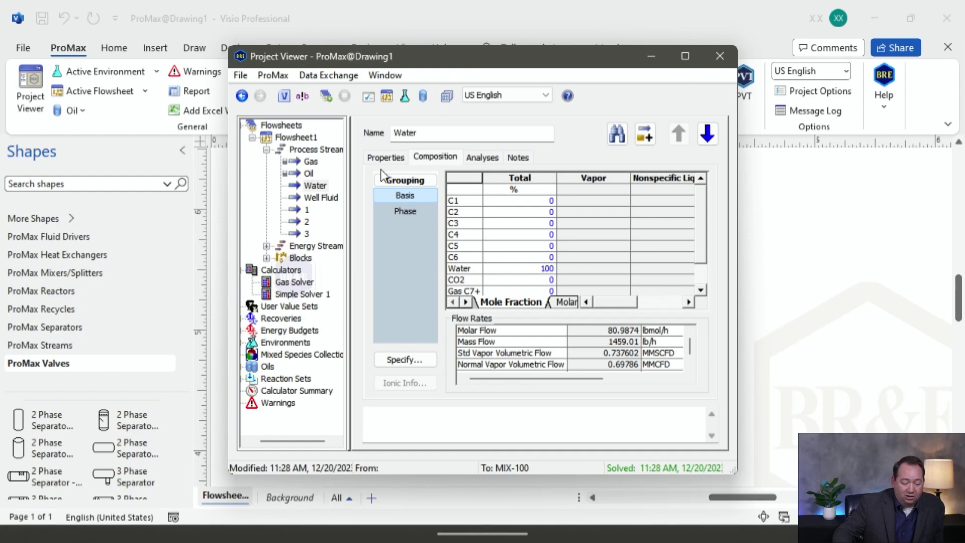
{"action": "left_click", "coordinate": [384, 158]}
{"action": "left_click", "coordinate": [589, 334]}
{"action": "right_click", "coordinate": [585, 340]}
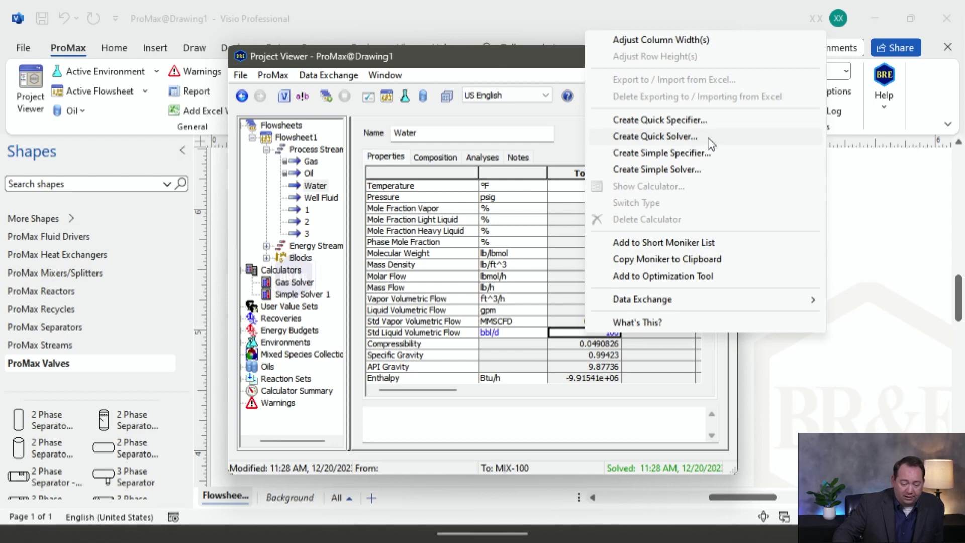
{"action": "left_click", "coordinate": [655, 136]}
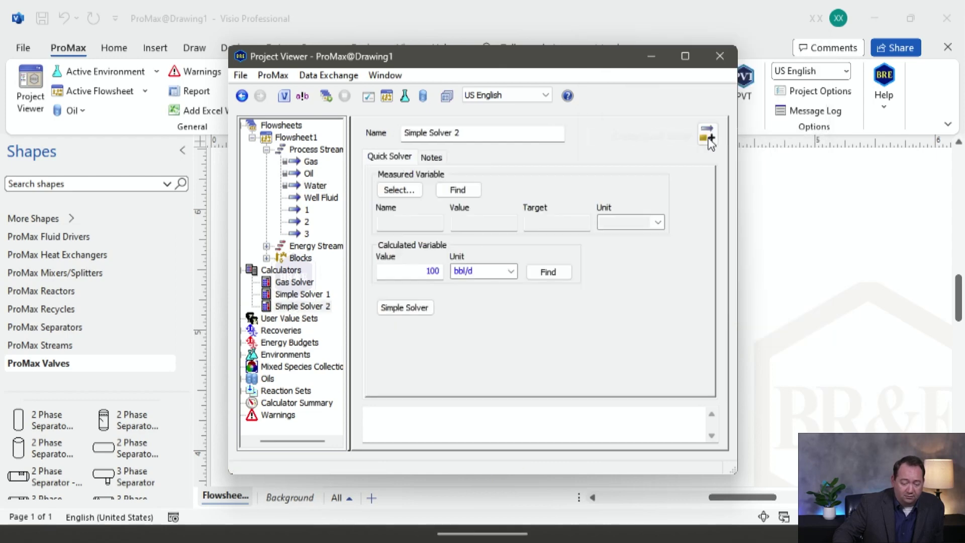
- Set the solver's measured variable from the clipboard moniker, name it Water, and give it a target of 100 bbl/d
{"action": "left_click", "coordinate": [399, 191]}
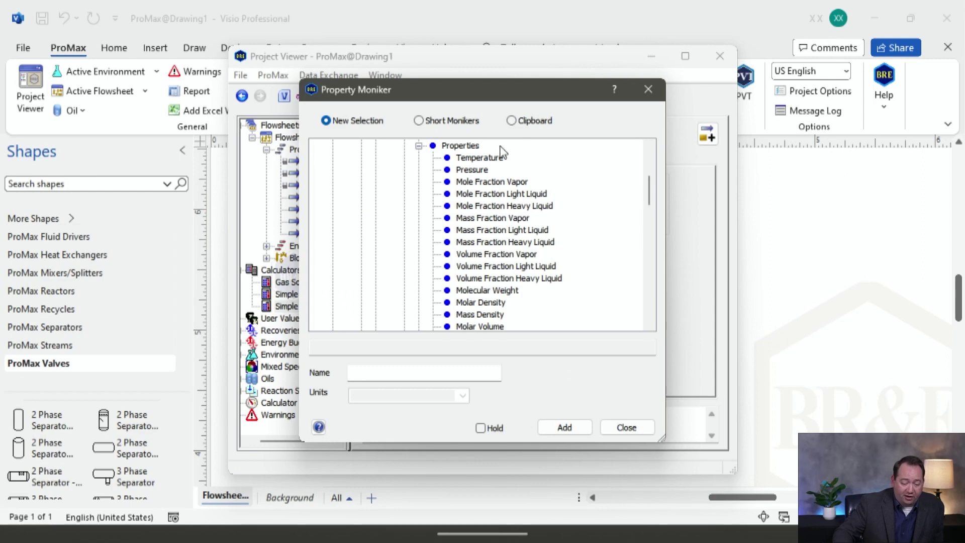
{"action": "left_click", "coordinate": [531, 121]}
{"action": "left_click", "coordinate": [432, 370]}
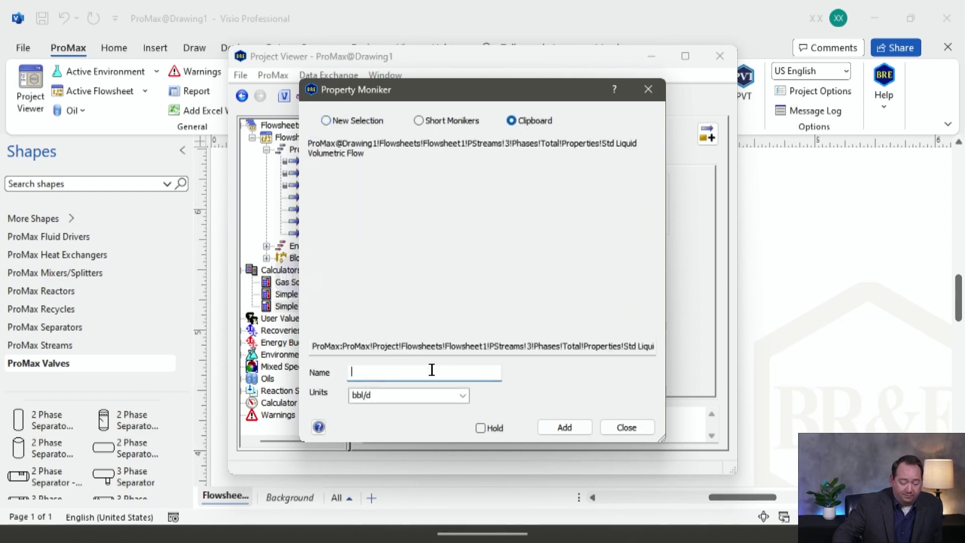
{"action": "type", "text": "Water"}
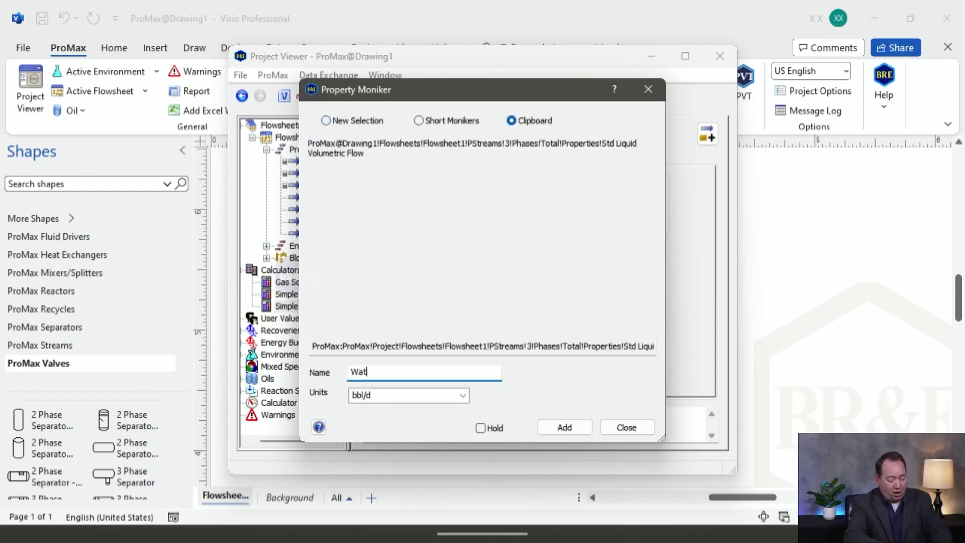
{"action": "left_click", "coordinate": [563, 428]}
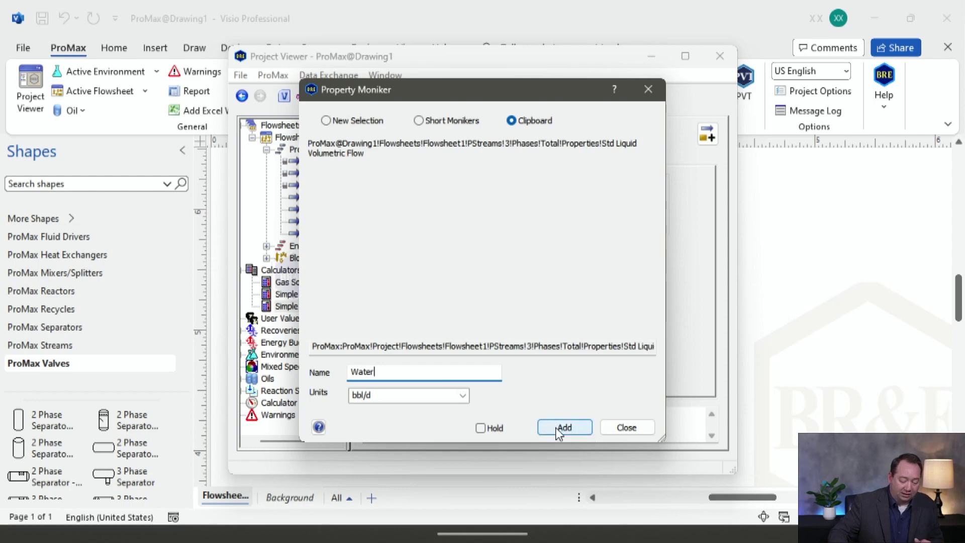
{"action": "left_click", "coordinate": [573, 223]}
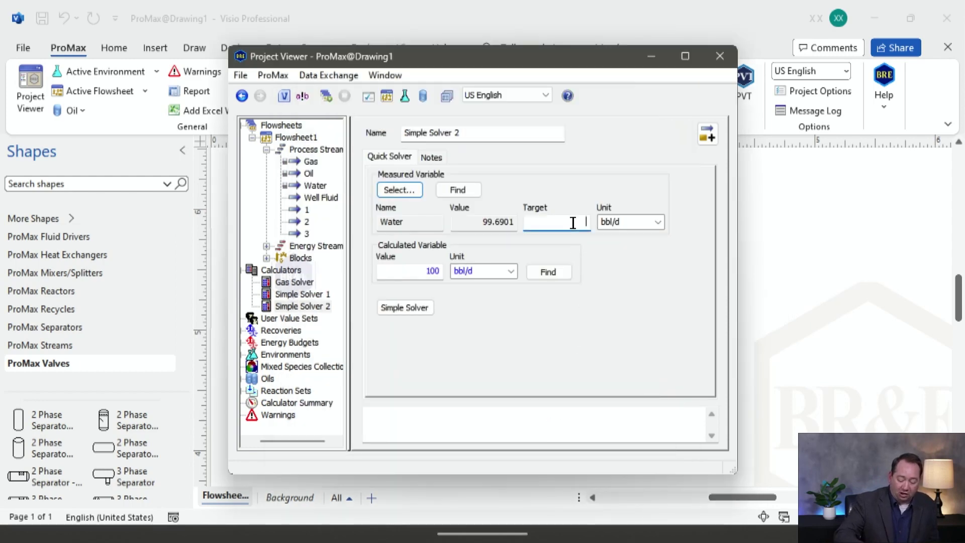
{"action": "key", "text": "Tab"}
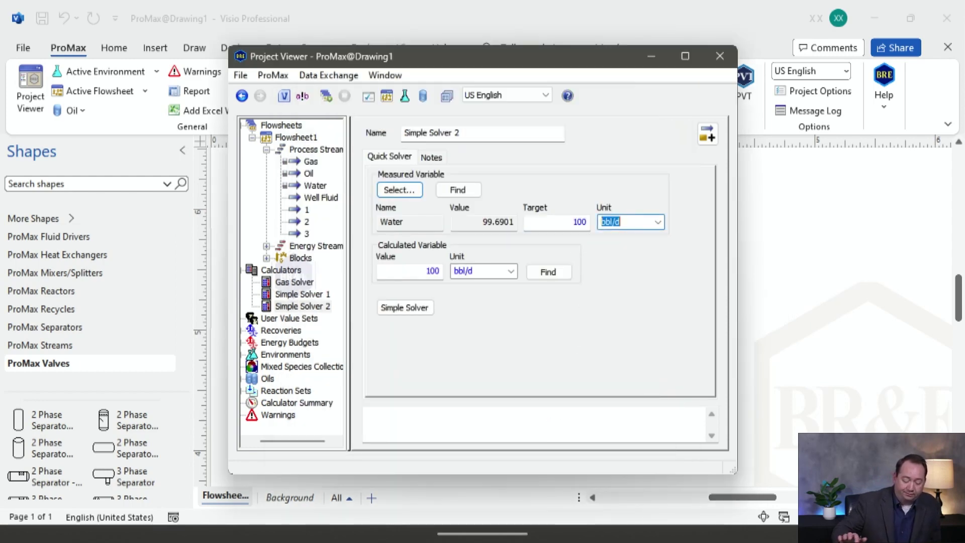
- Rename the quick solver as Water Solver
{"action": "left_click", "coordinate": [488, 132]}
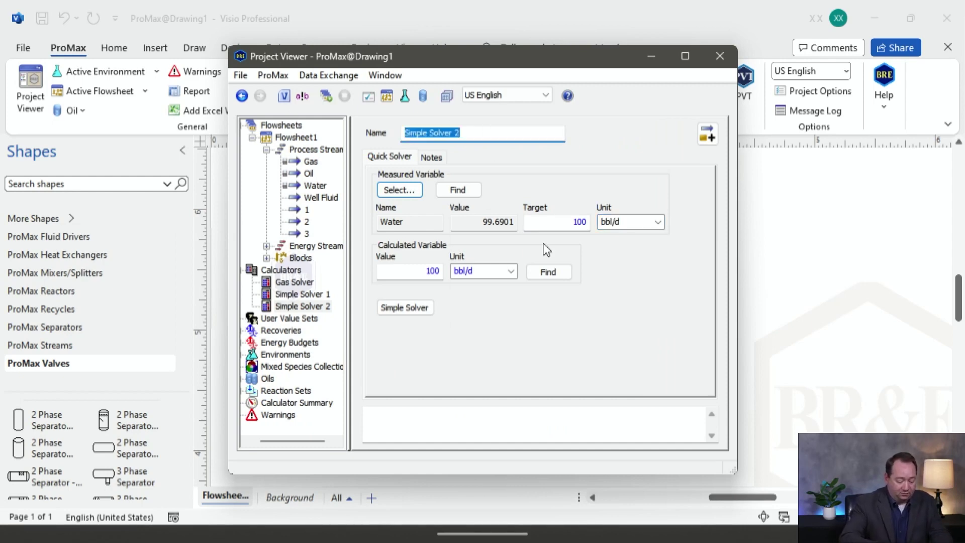
{"action": "type", "text": "Water"}
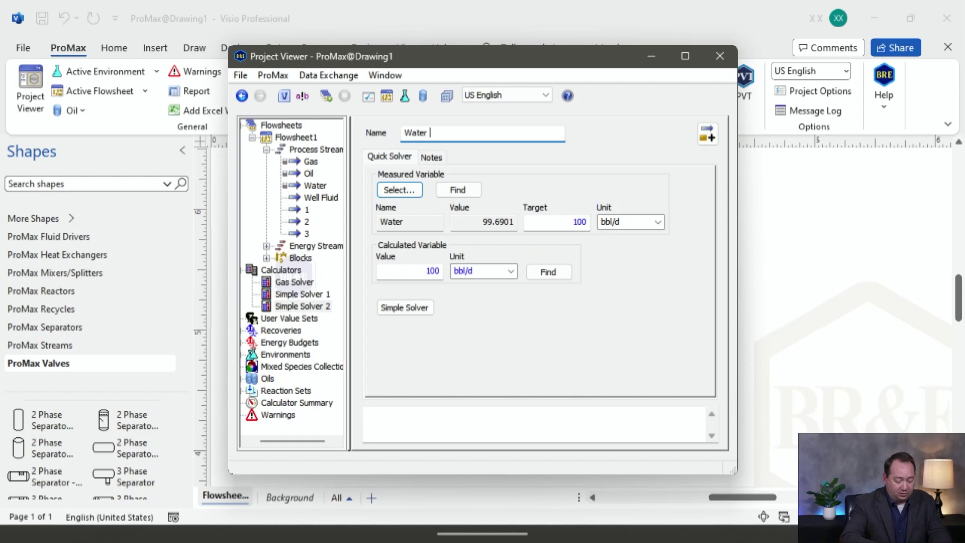
{"action": "type", "text": " SOlv"}
{"action": "key", "text": "BackSpace"}
{"action": "key", "text": "BackSpace"}
{"action": "type", "text": "lver"}
{"action": "key", "text": "Return"}
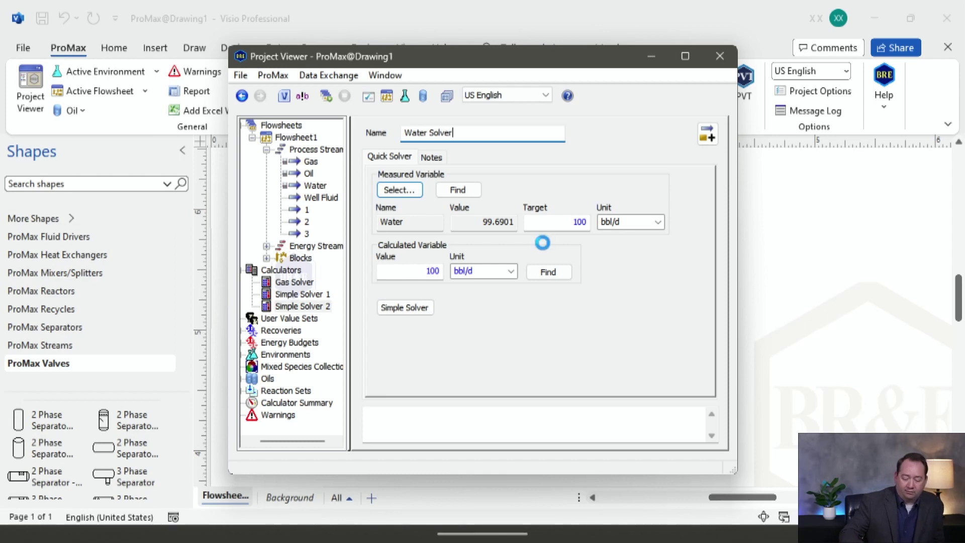
- Return to the drawing and execute the flowsheet with the gas, oil and water solvers in place
{"action": "left_click", "coordinate": [719, 56]}
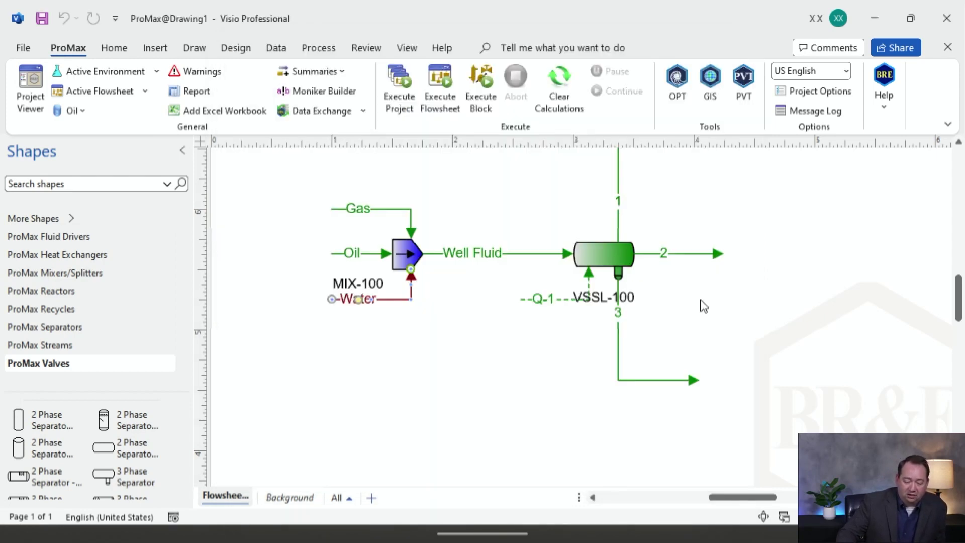
{"action": "left_click", "coordinate": [440, 90]}
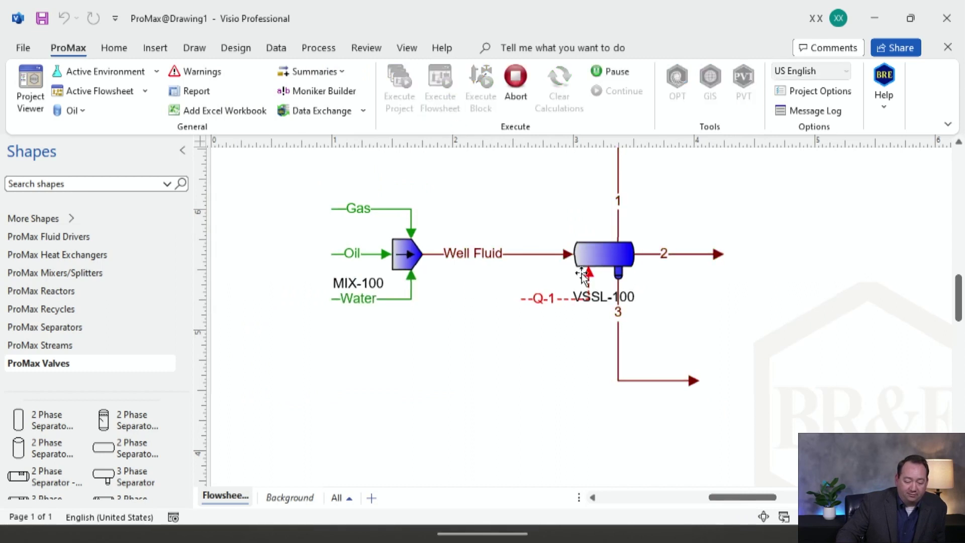
{"action": "scroll", "coordinate": [754, 337], "scroll_direction": "up", "scroll_amount": 1}
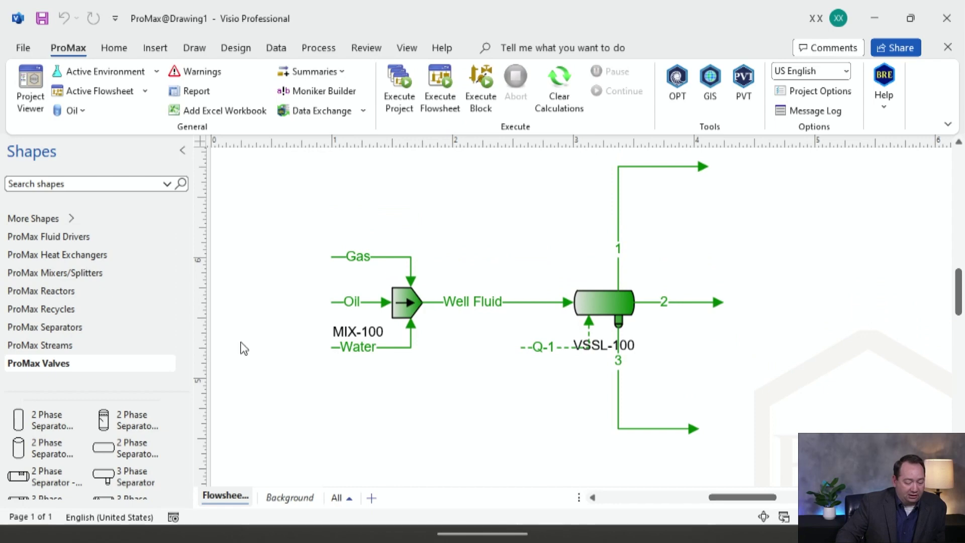
- Add a callout for stream 3 displaying total Std Liquid Volumetric Flow in bbl/d with 3 significant figures
{"action": "left_click", "coordinate": [84, 347]}
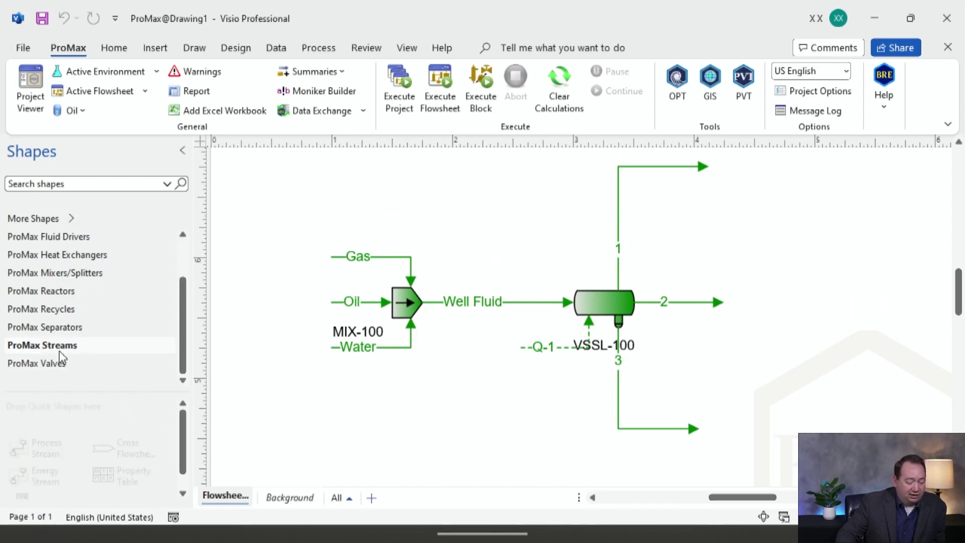
{"action": "scroll", "coordinate": [22, 482], "scroll_direction": "down", "scroll_amount": 1}
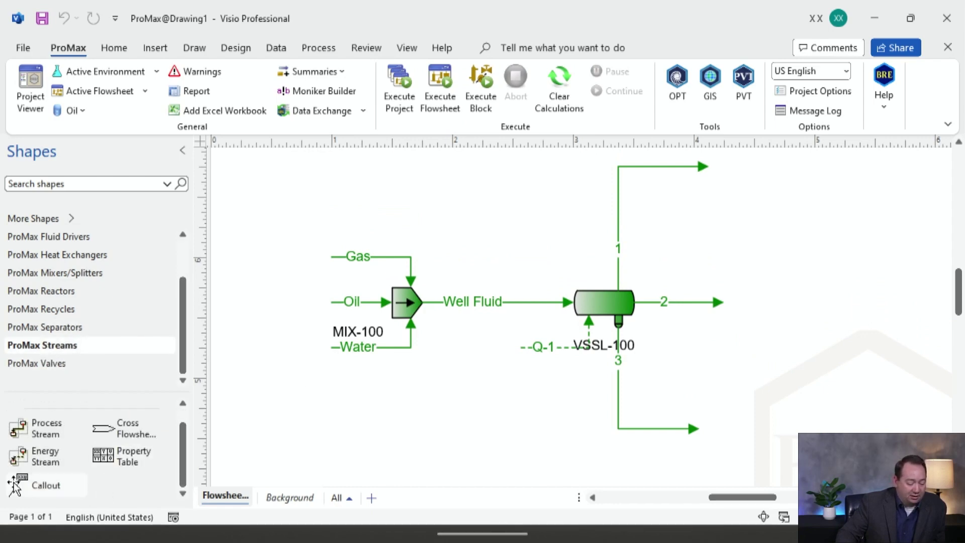
{"action": "left_click_drag", "start_coordinate": [22, 487], "coordinate": [717, 318]}
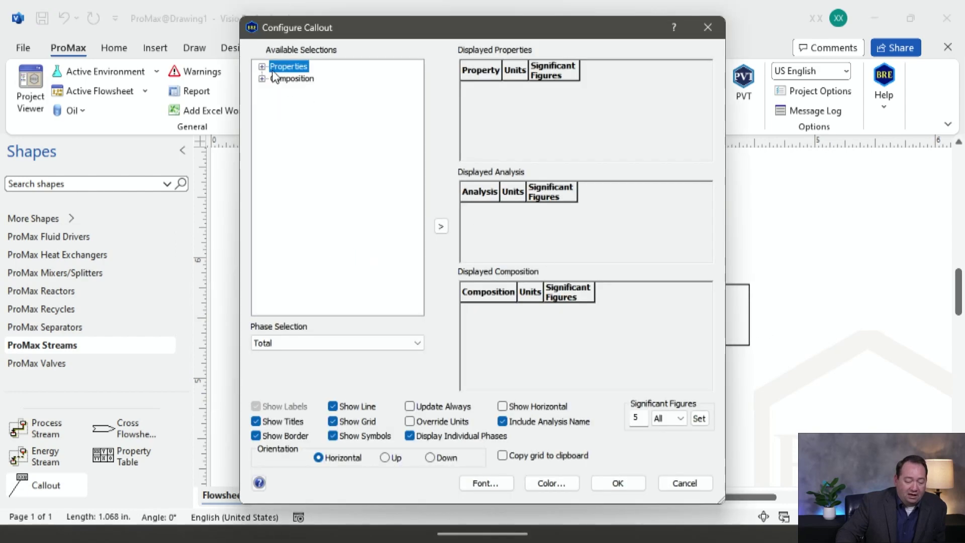
{"action": "left_click", "coordinate": [262, 67]}
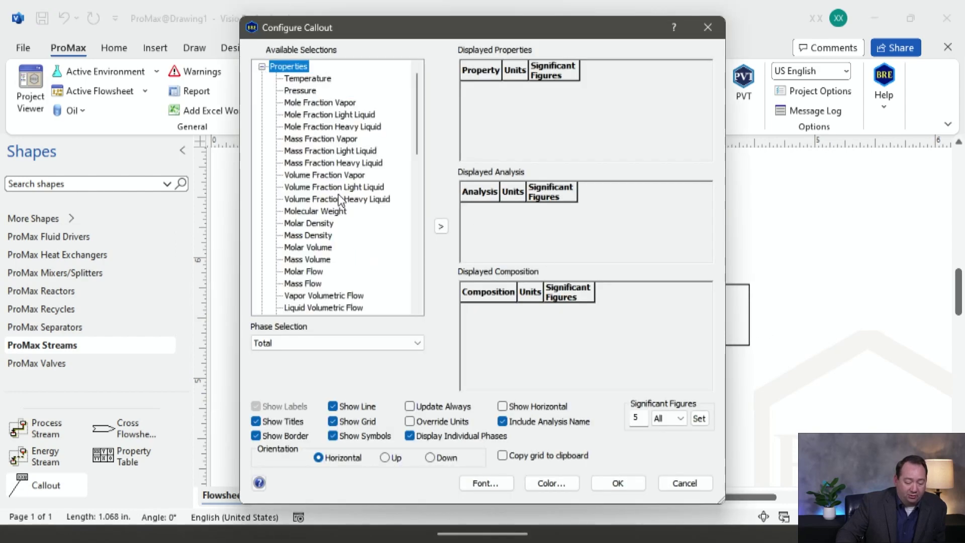
{"action": "scroll", "coordinate": [339, 303], "scroll_direction": "down", "scroll_amount": 1}
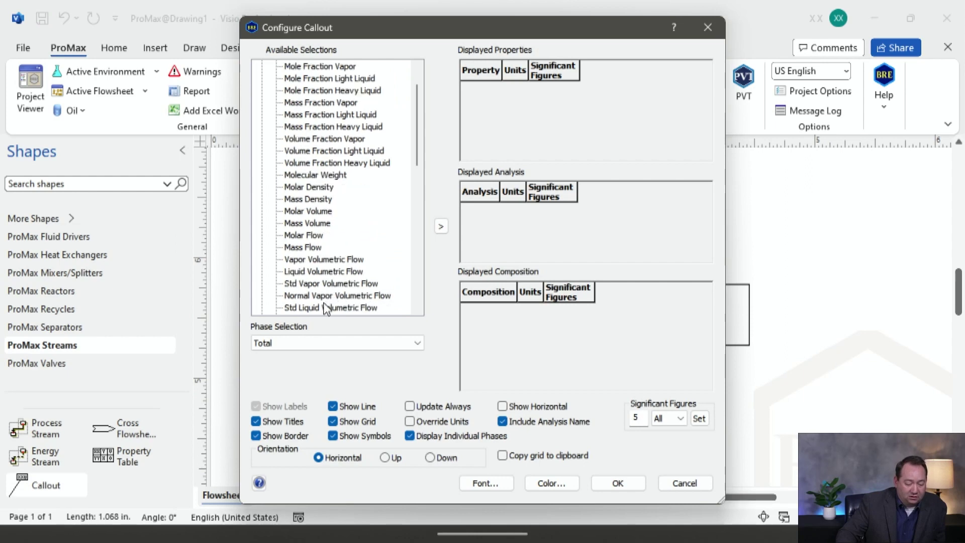
{"action": "double_click", "coordinate": [324, 307]}
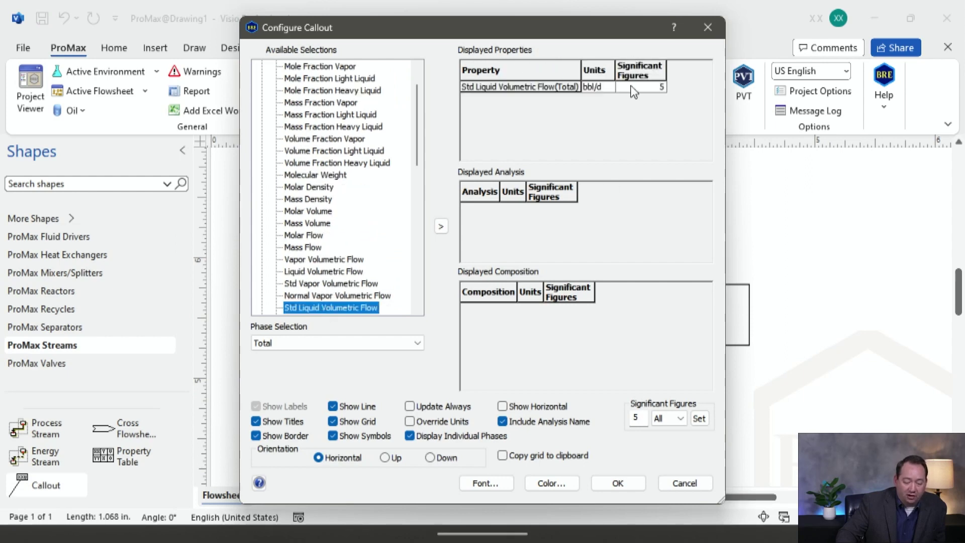
{"action": "left_click", "coordinate": [632, 88]}
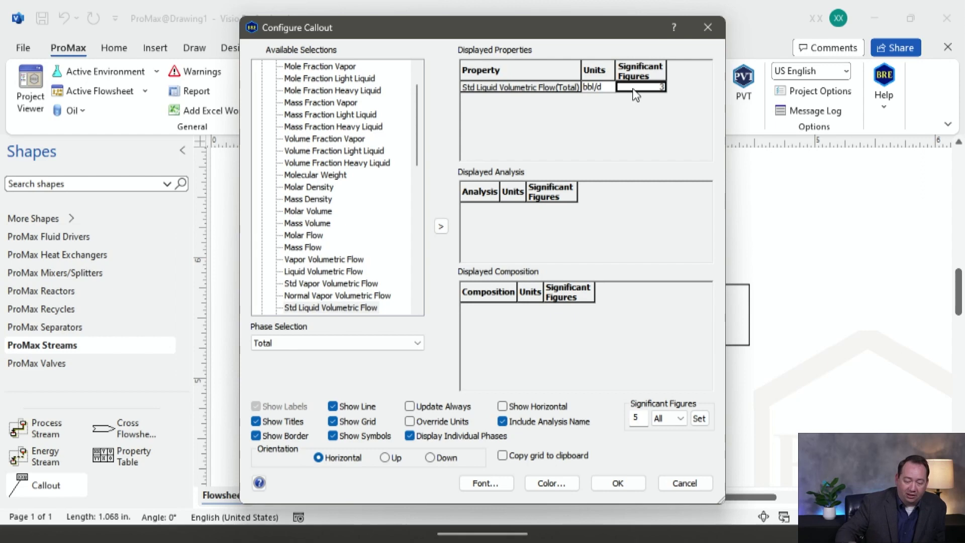
- Turn off the callout's analysis name, individual phases, symbols, grid, titles and labels, keeping only the line and border, and accept the configuration
{"action": "left_click", "coordinate": [502, 421]}
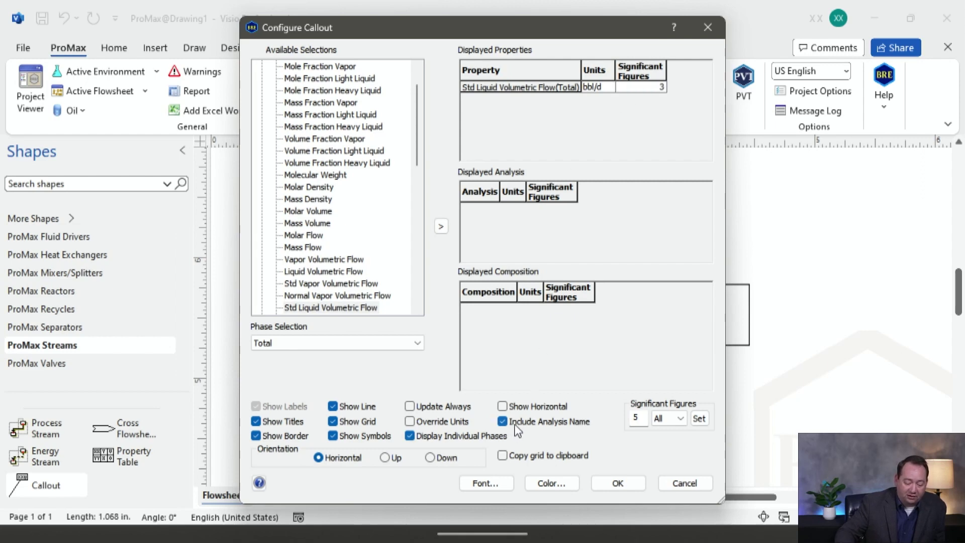
{"action": "left_click", "coordinate": [430, 436]}
{"action": "left_click", "coordinate": [364, 435]}
{"action": "left_click", "coordinate": [283, 407]}
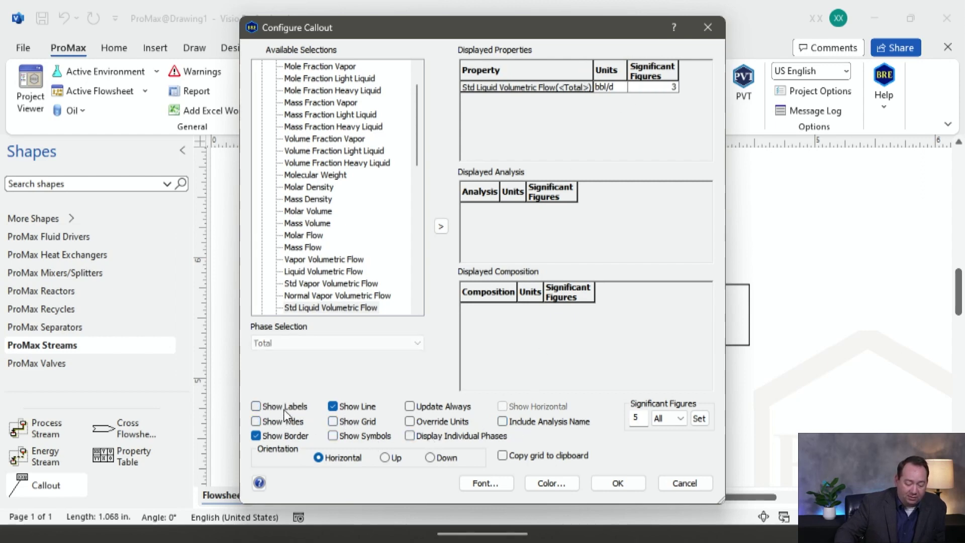
{"action": "left_click", "coordinate": [617, 483]}
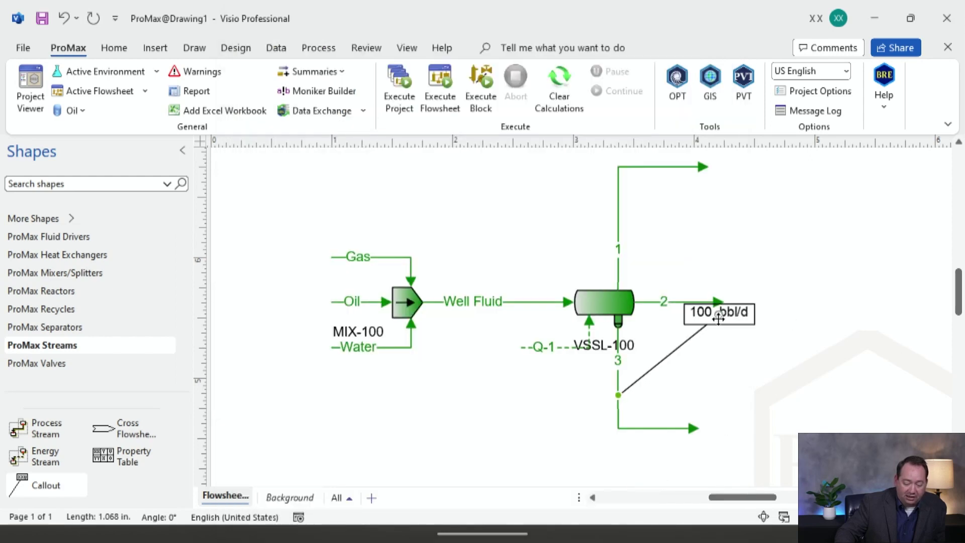
- Move the liquid flow callout right beside the vertical part of stream 3
{"action": "left_click_drag", "start_coordinate": [711, 326], "coordinate": [666, 404]}
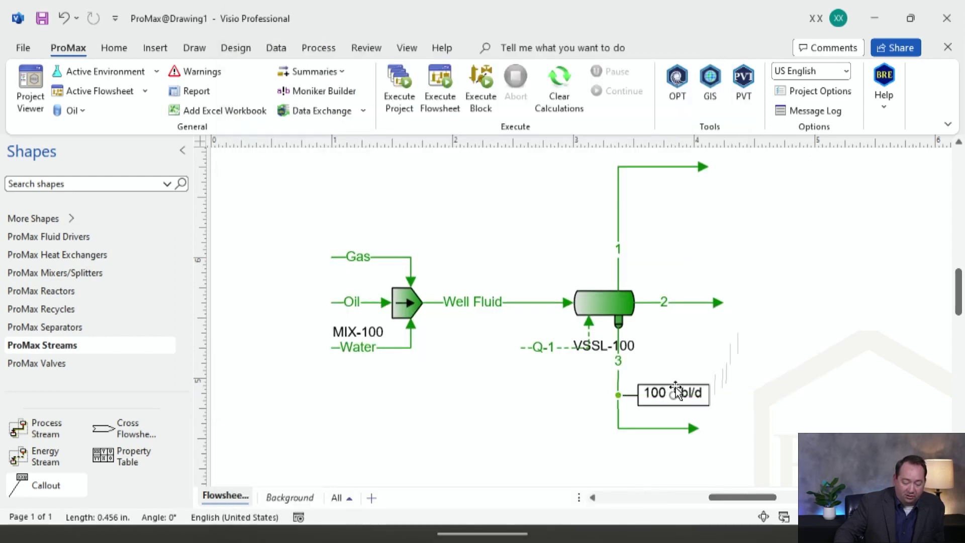
{"action": "scroll", "coordinate": [710, 332], "scroll_direction": "down", "scroll_amount": 1, "text": "ctrl"}
{"action": "scroll", "coordinate": [711, 325], "scroll_direction": "up", "scroll_amount": 1, "text": "ctrl"}
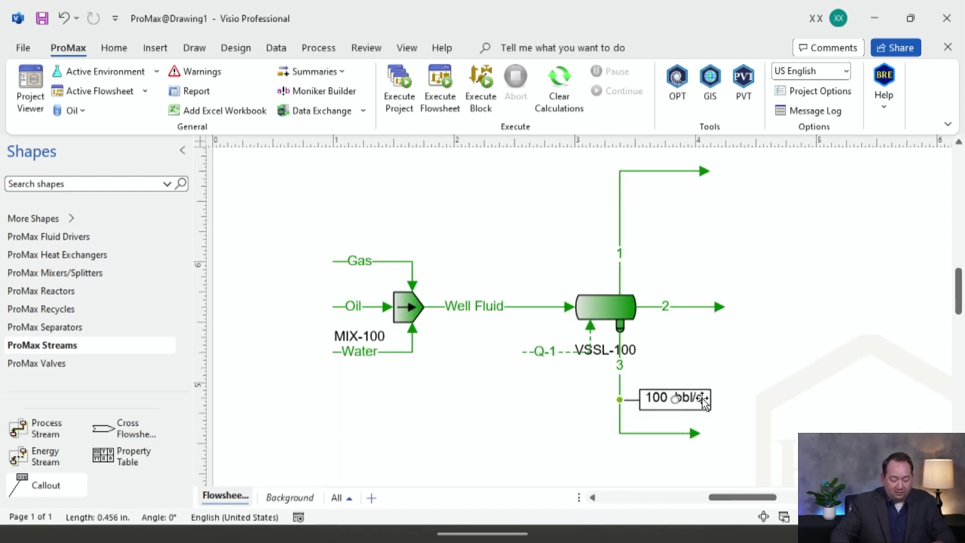
{"action": "left_click", "coordinate": [753, 350]}
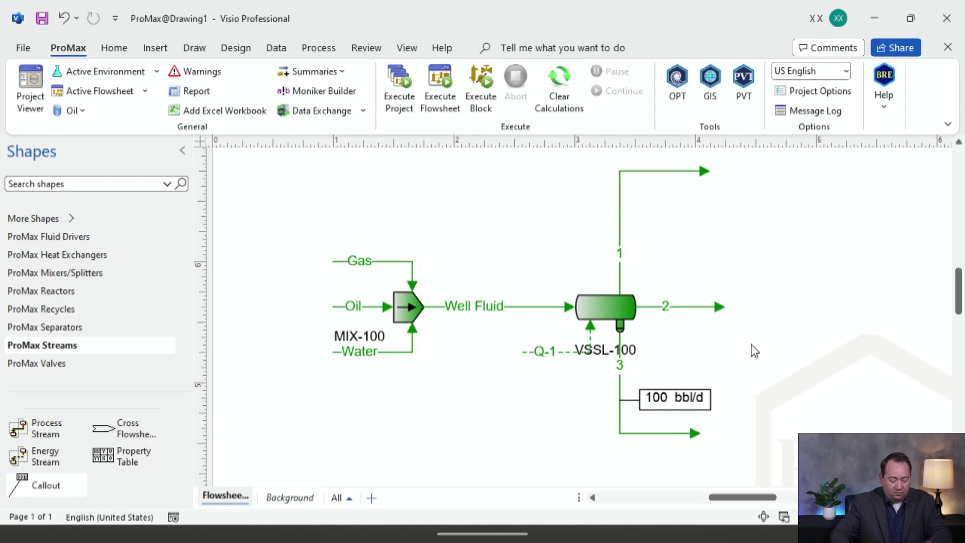
- Paste a copy of the liquid flow callout, attach it to stream 2 and place it just below that stream
{"action": "key", "text": "ctrl+v"}
{"action": "left_click_drag", "start_coordinate": [707, 340], "coordinate": [694, 306]}
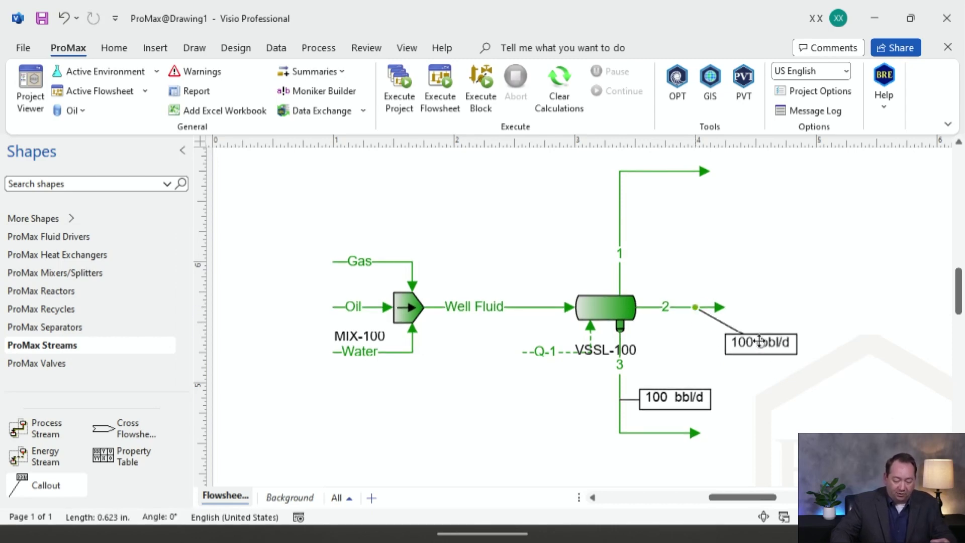
{"action": "left_click_drag", "start_coordinate": [761, 343], "coordinate": [695, 329]}
{"action": "scroll", "coordinate": [723, 249], "scroll_direction": "down", "scroll_amount": 2, "text": "ctrl"}
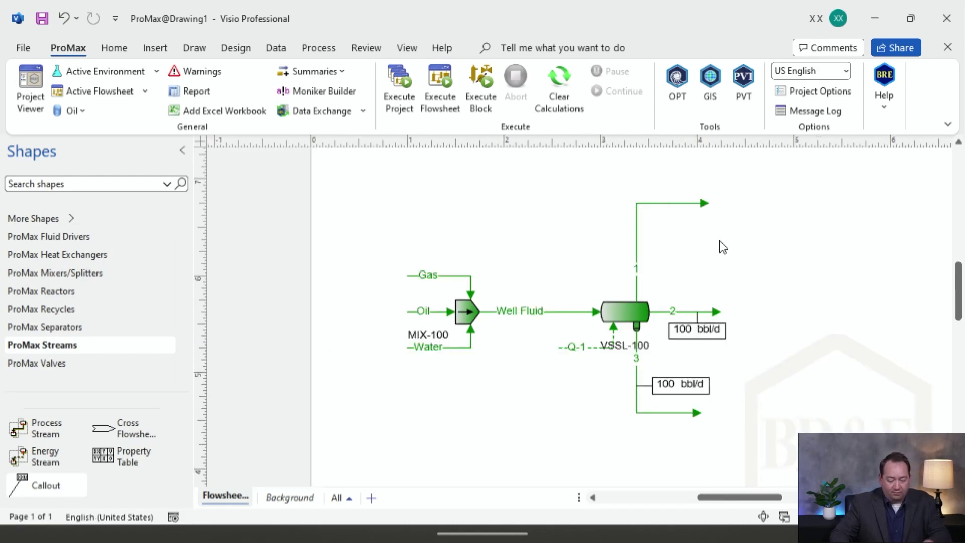
- Paste another callout copy, attach it to stream 1 and remove its Std Liquid Volumetric Flow property
{"action": "key", "text": "ctrl+v"}
{"action": "left_click_drag", "start_coordinate": [684, 245], "coordinate": [637, 236]}
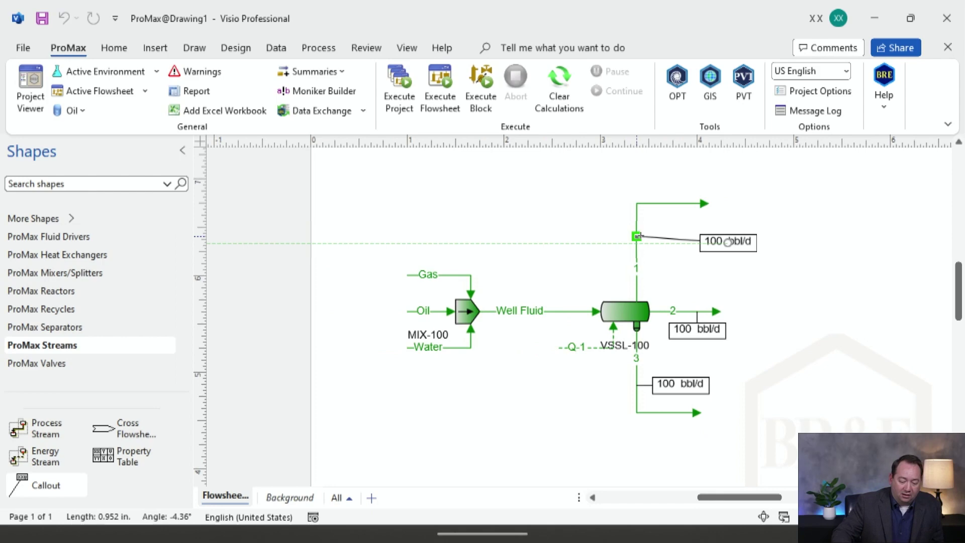
{"action": "double_click", "coordinate": [746, 243]}
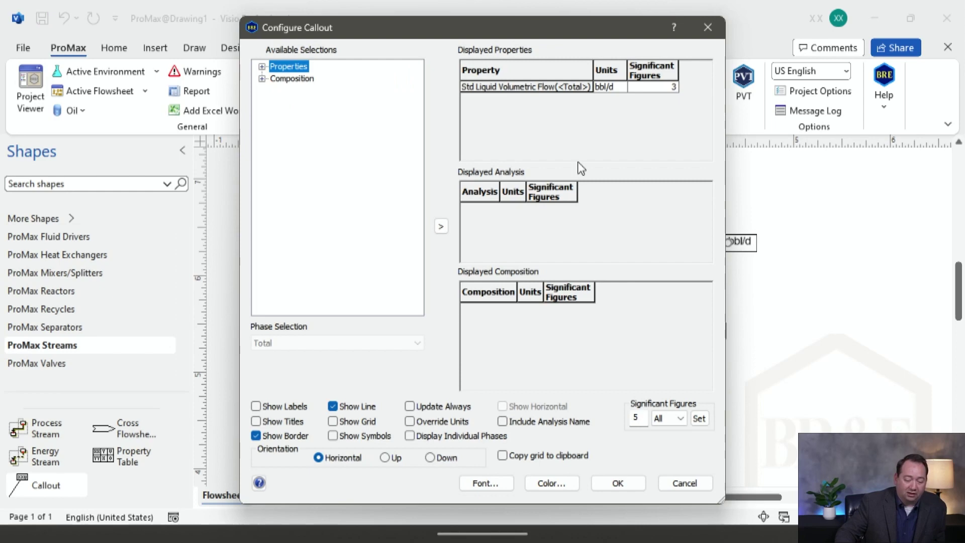
{"action": "left_click", "coordinate": [576, 84]}
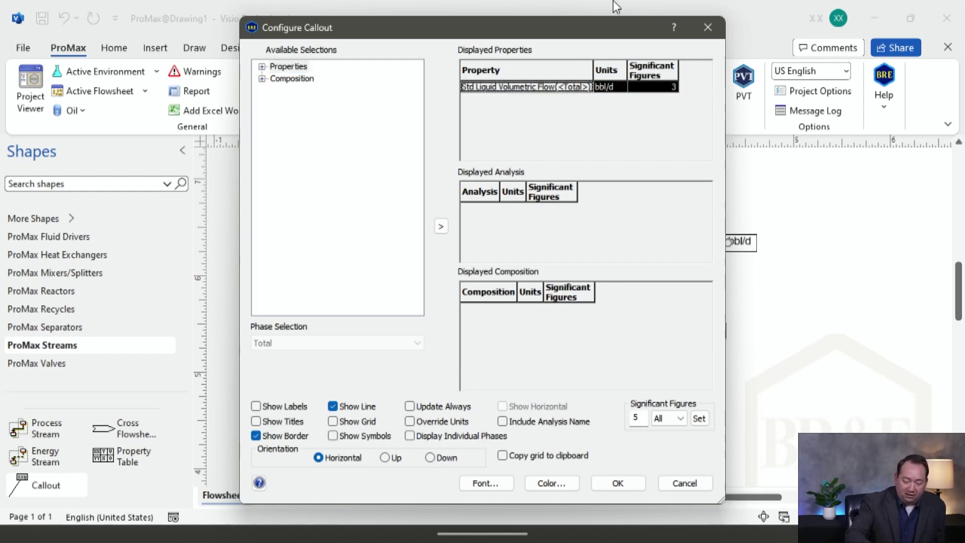
{"action": "key", "text": "Delete"}
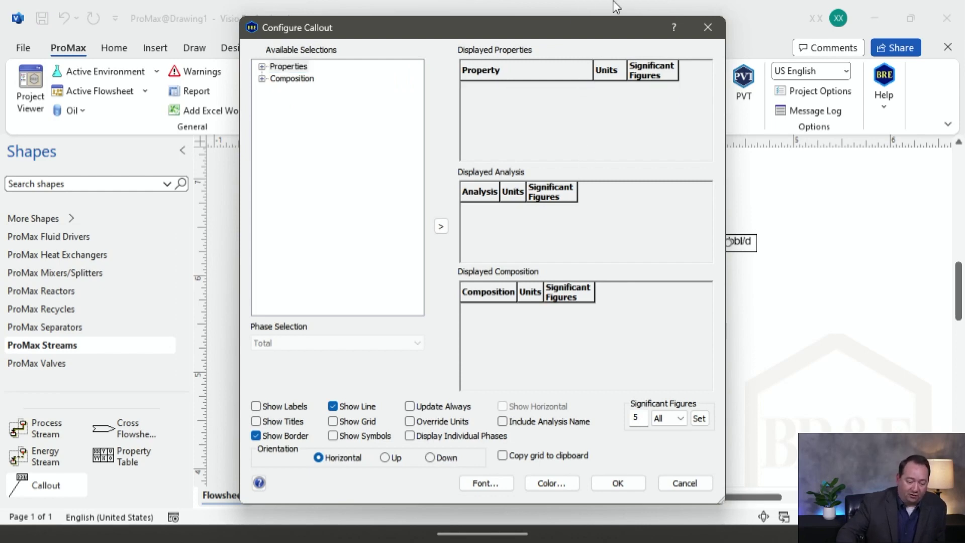
- Display total Std Vapor Volumetric Flow in MMSCFD with 3 significant figures in stream 1's callout
{"action": "left_click", "coordinate": [262, 67]}
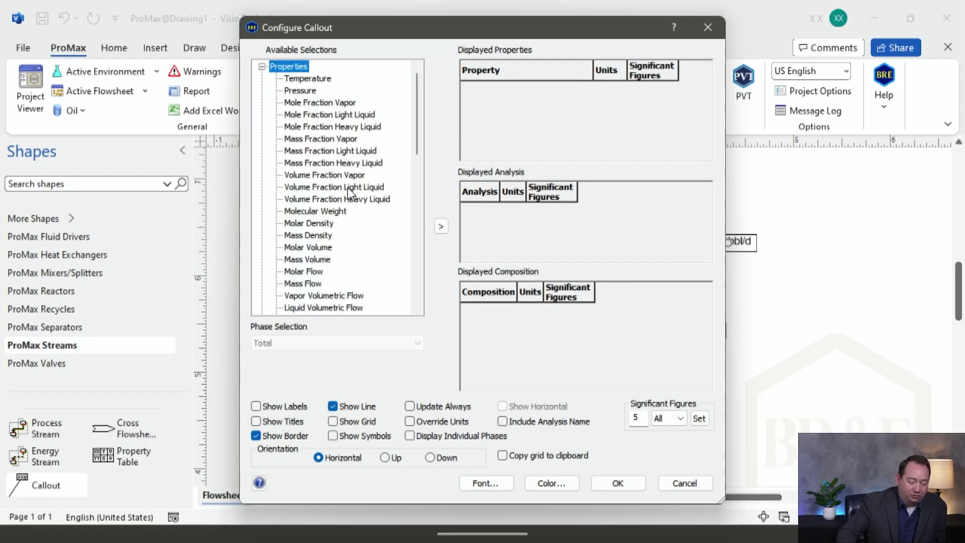
{"action": "scroll", "coordinate": [337, 200], "scroll_direction": "down", "scroll_amount": 3}
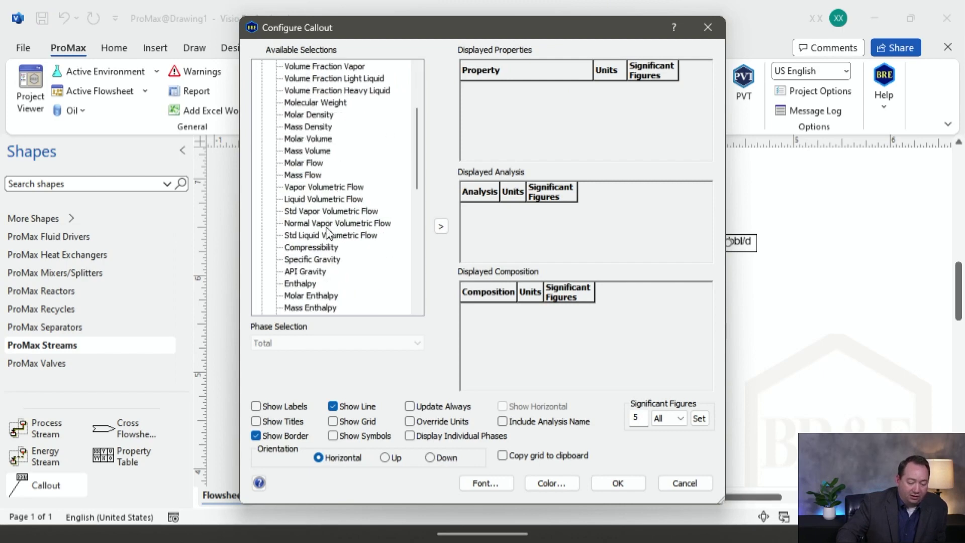
{"action": "double_click", "coordinate": [339, 211]}
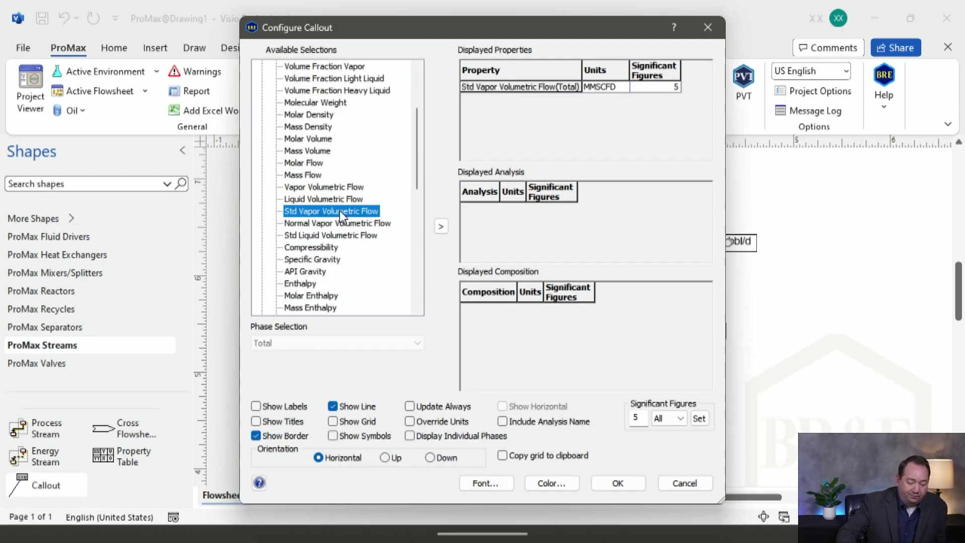
{"action": "left_click", "coordinate": [675, 89]}
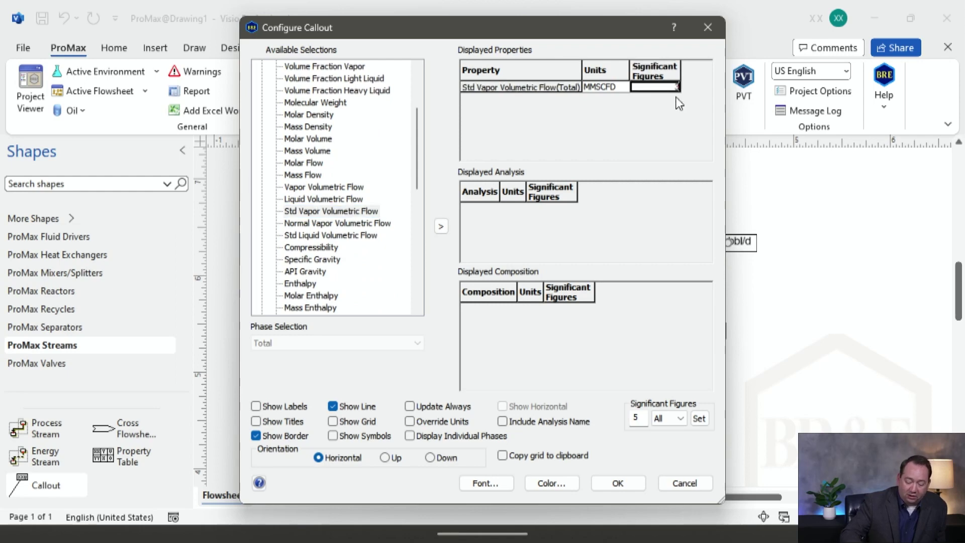
{"action": "type", "text": "3"}
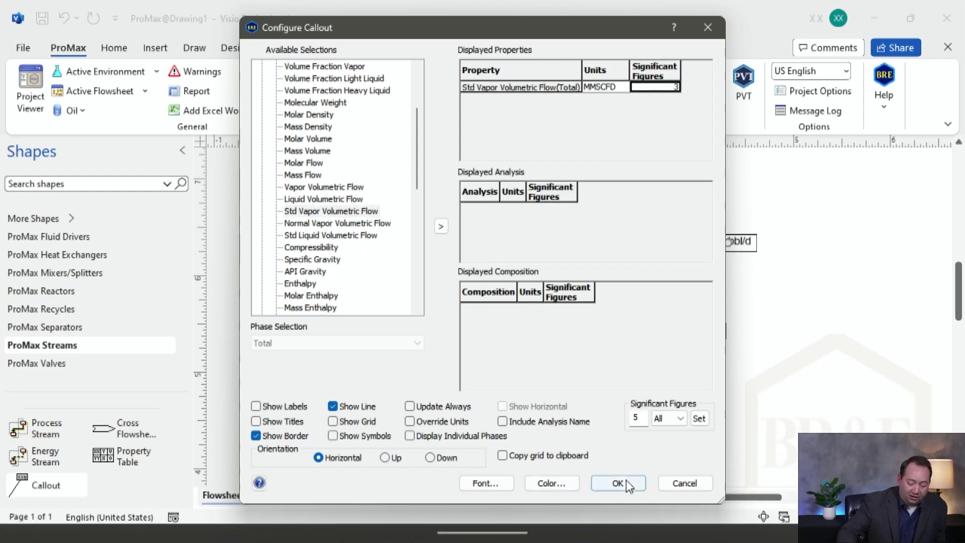
{"action": "left_click", "coordinate": [617, 483]}
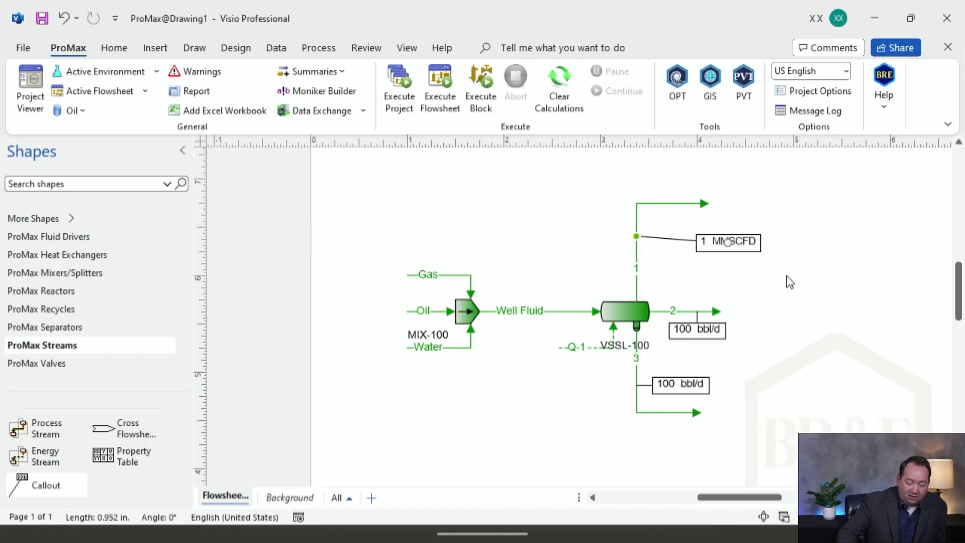
- Move the vapor flow callout right beside the vertical part of stream 1
{"action": "left_click_drag", "start_coordinate": [727, 241], "coordinate": [684, 235]}
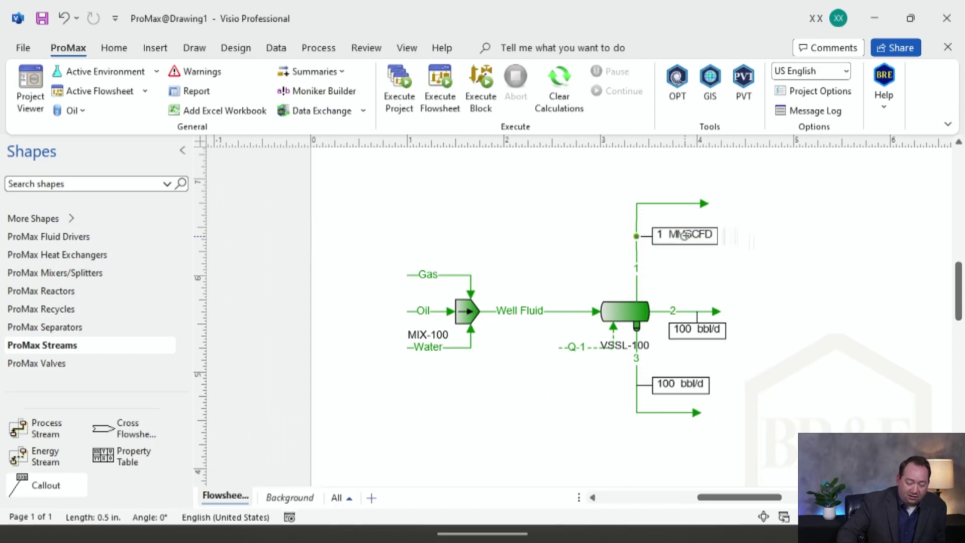
{"action": "left_click", "coordinate": [715, 280]}
{"action": "scroll", "coordinate": [715, 279], "scroll_direction": "down", "scroll_amount": 2}
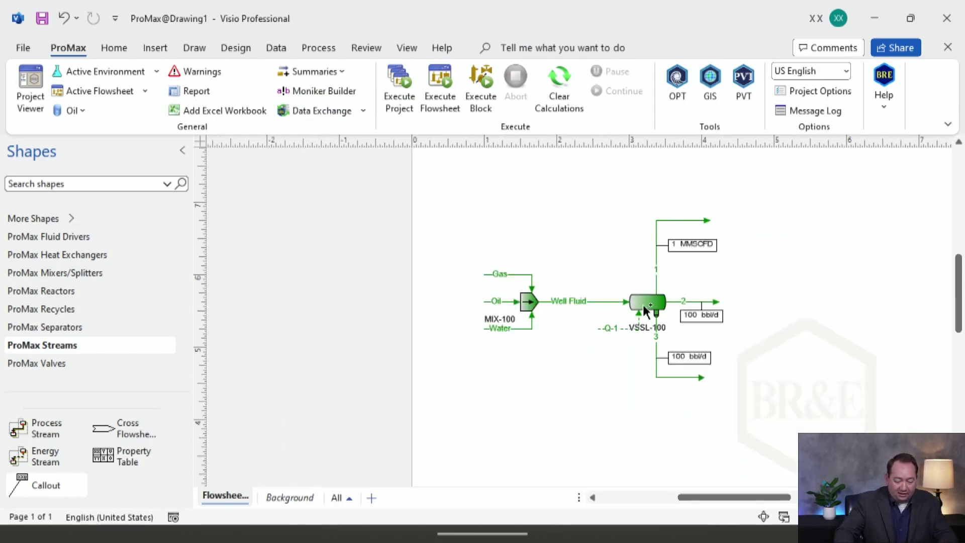
{"action": "scroll", "coordinate": [643, 304], "scroll_direction": "up", "scroll_amount": 2}
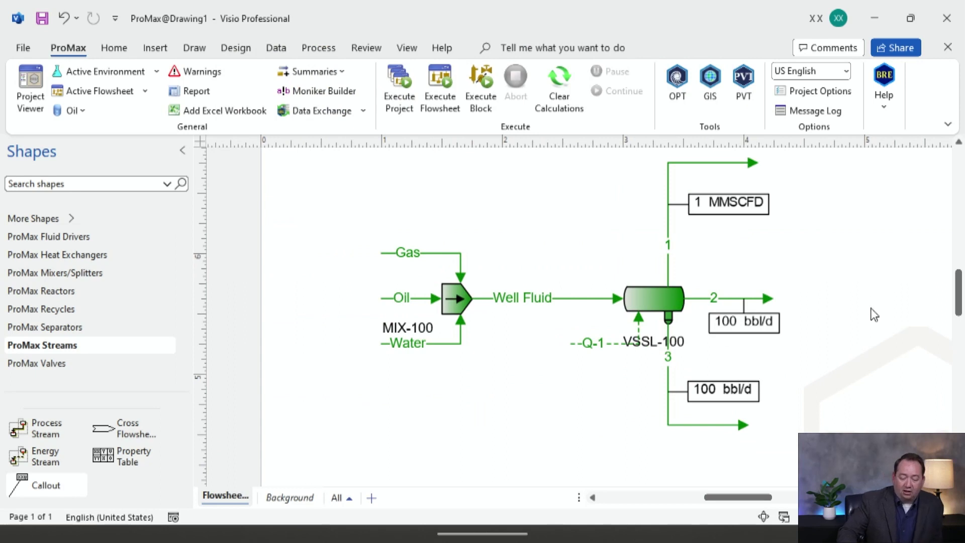